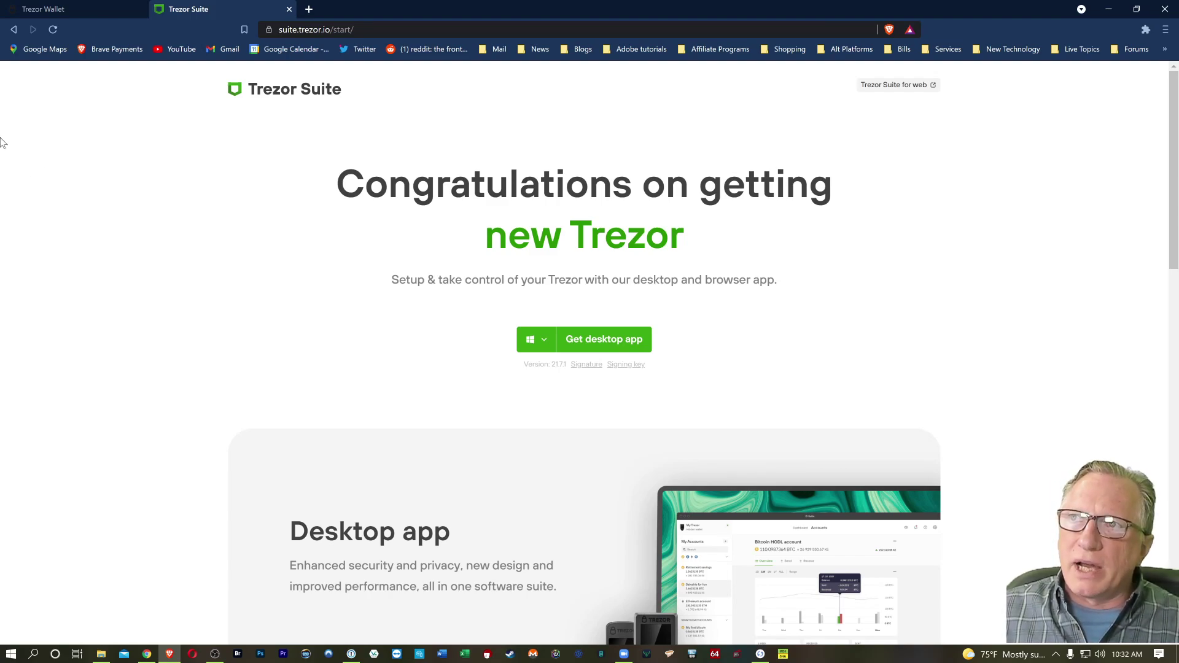
After checking the Trezor Wallet tab, save the Trezor-Suite-21.7.1 .exe installer into Downloads.
click(87, 9)
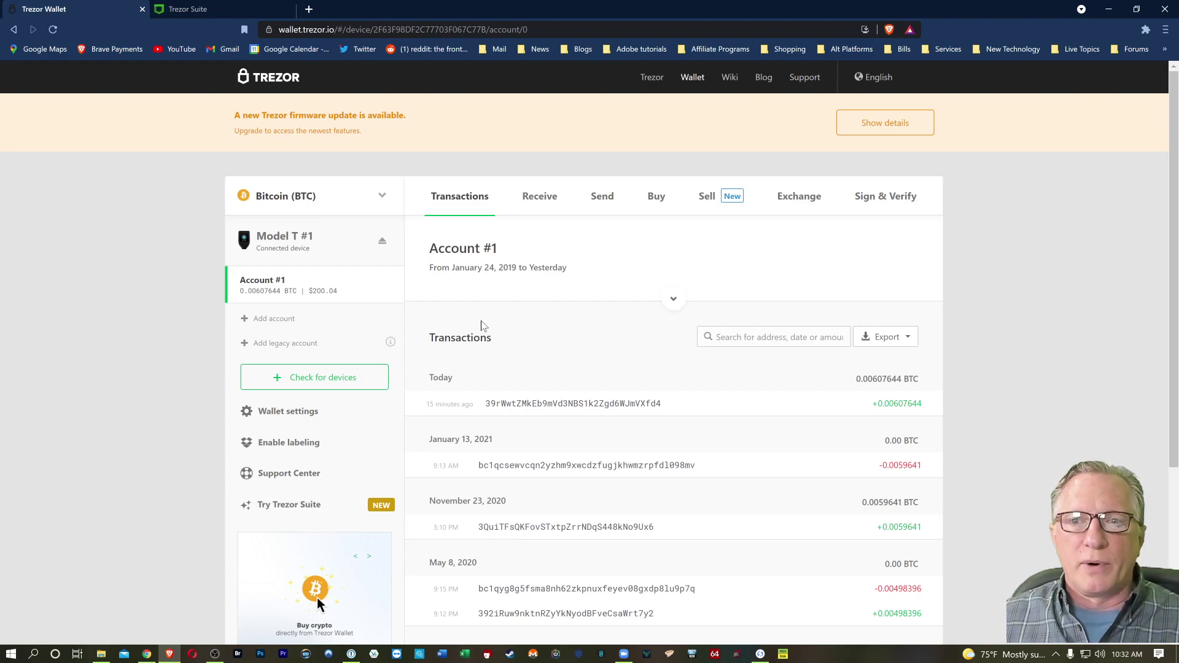
click(215, 11)
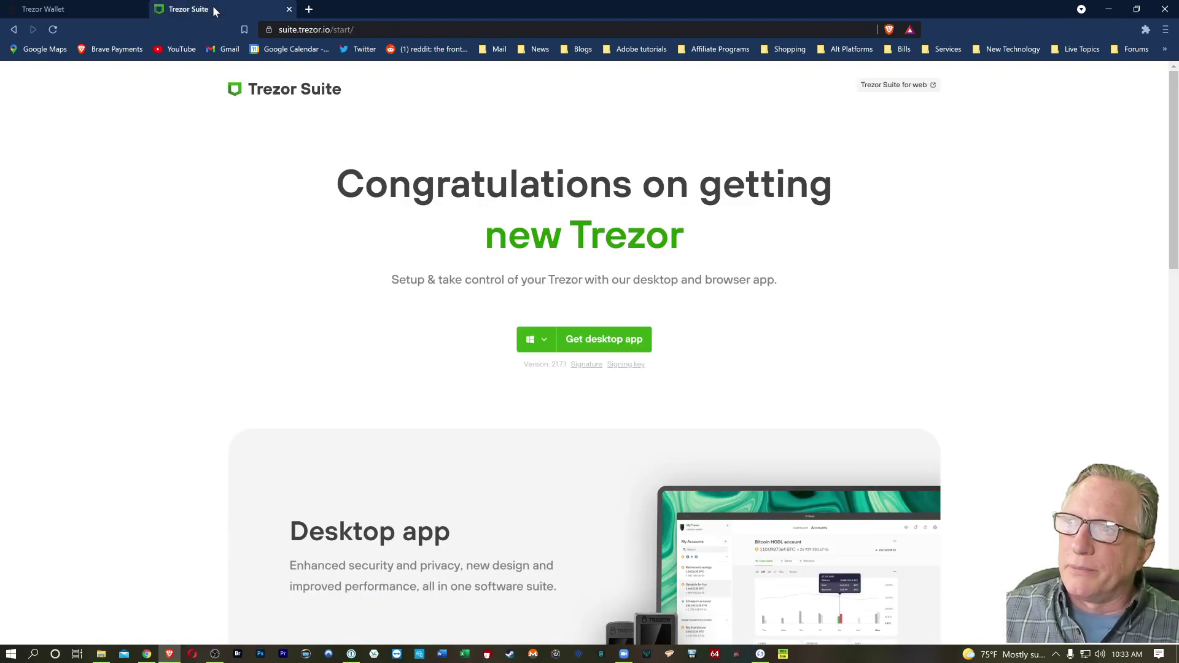
click(600, 341)
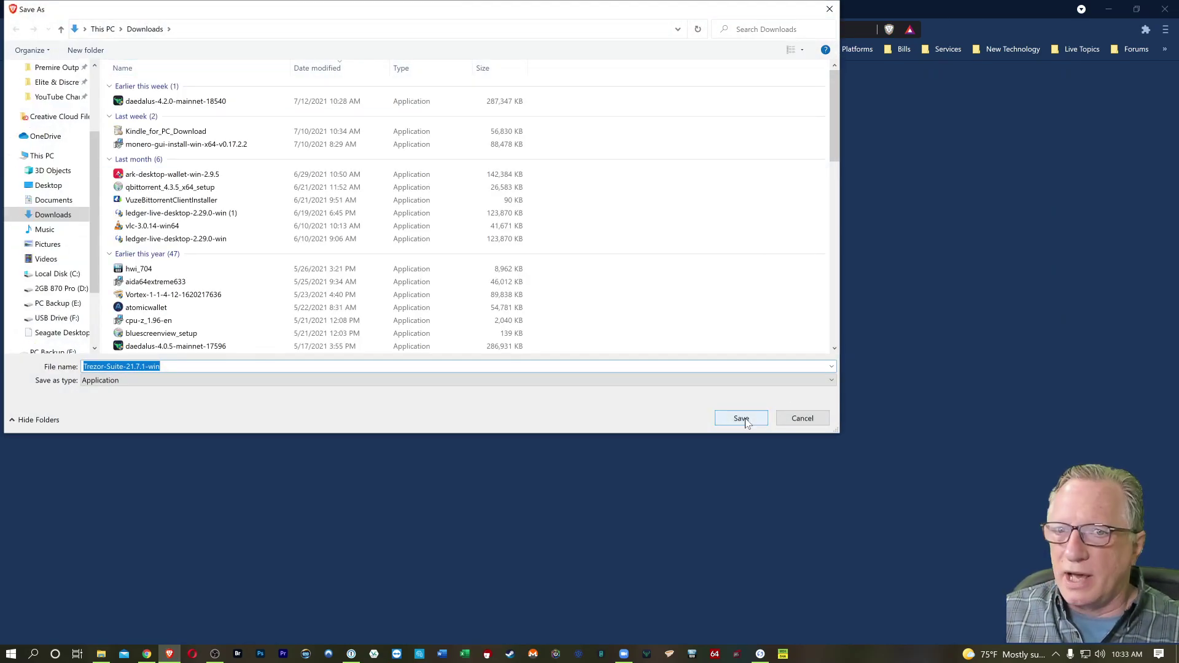
click(741, 418)
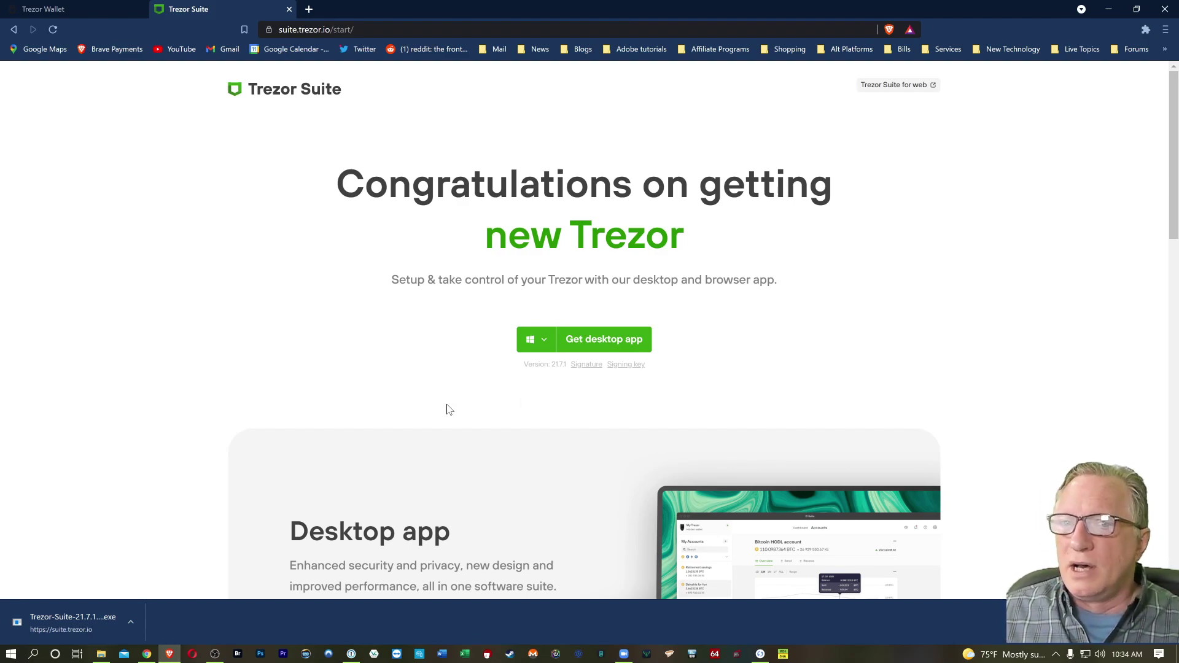
Save the installer's signature file and the SatoshiLabs 2021 signing key into Downloads.
click(585, 365)
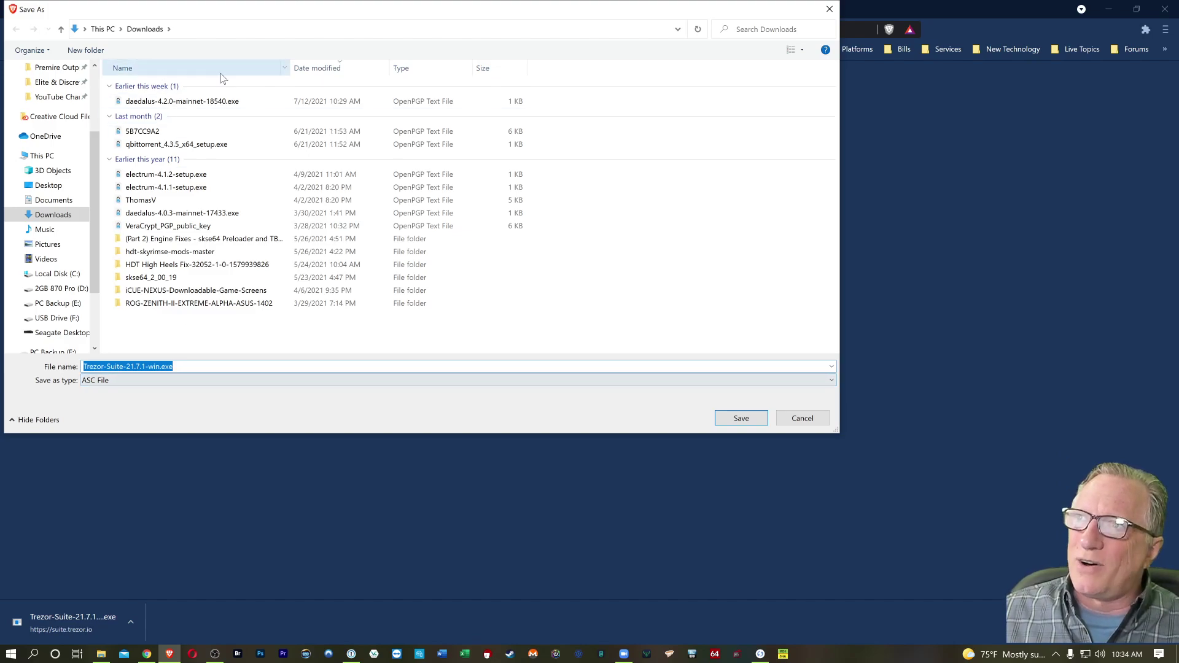
click(731, 418)
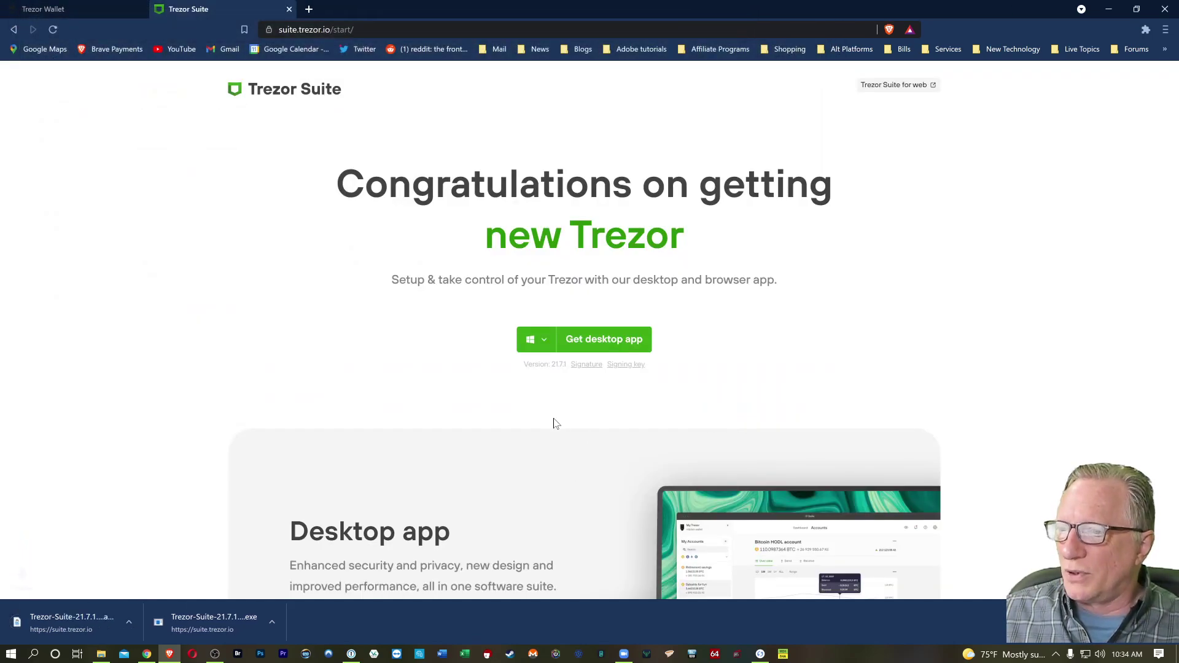
click(626, 366)
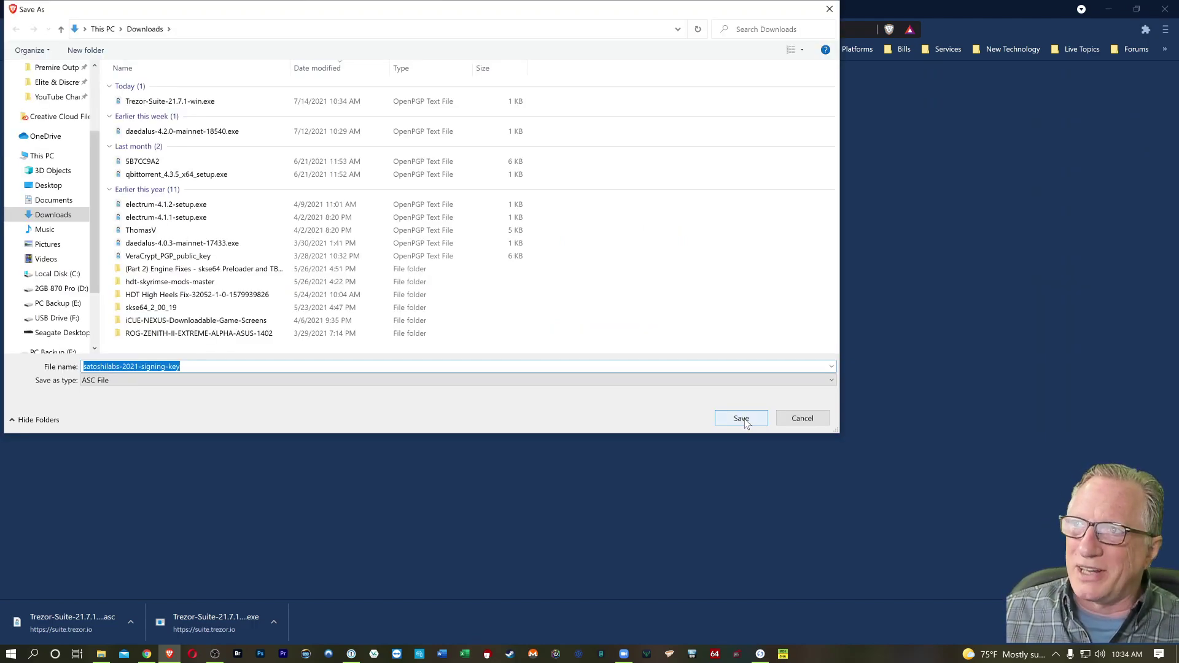
click(741, 420)
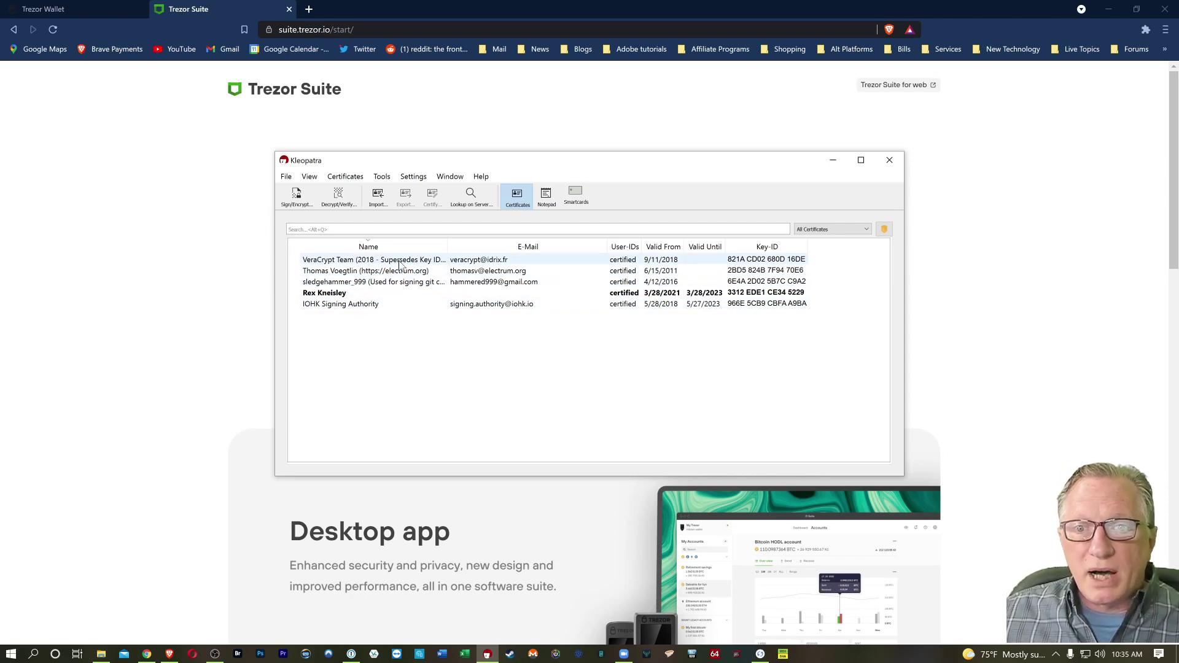
Import the satoshilabs-2021-signing-key file from Downloads into Kleopatra.
click(378, 200)
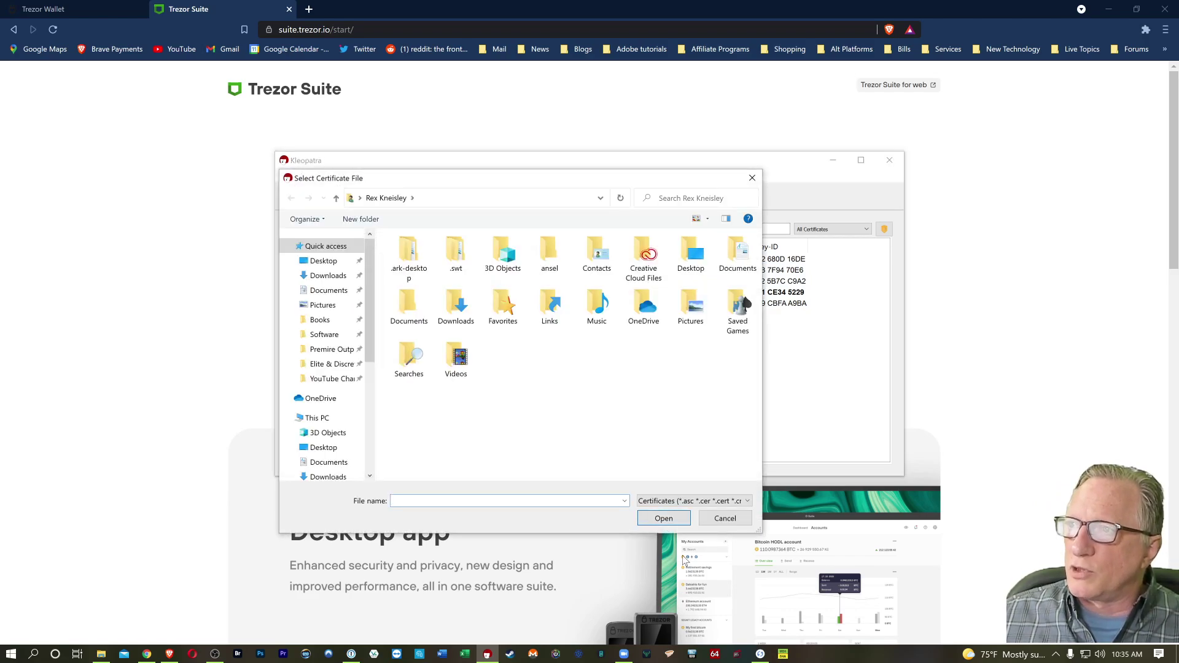
click(328, 276)
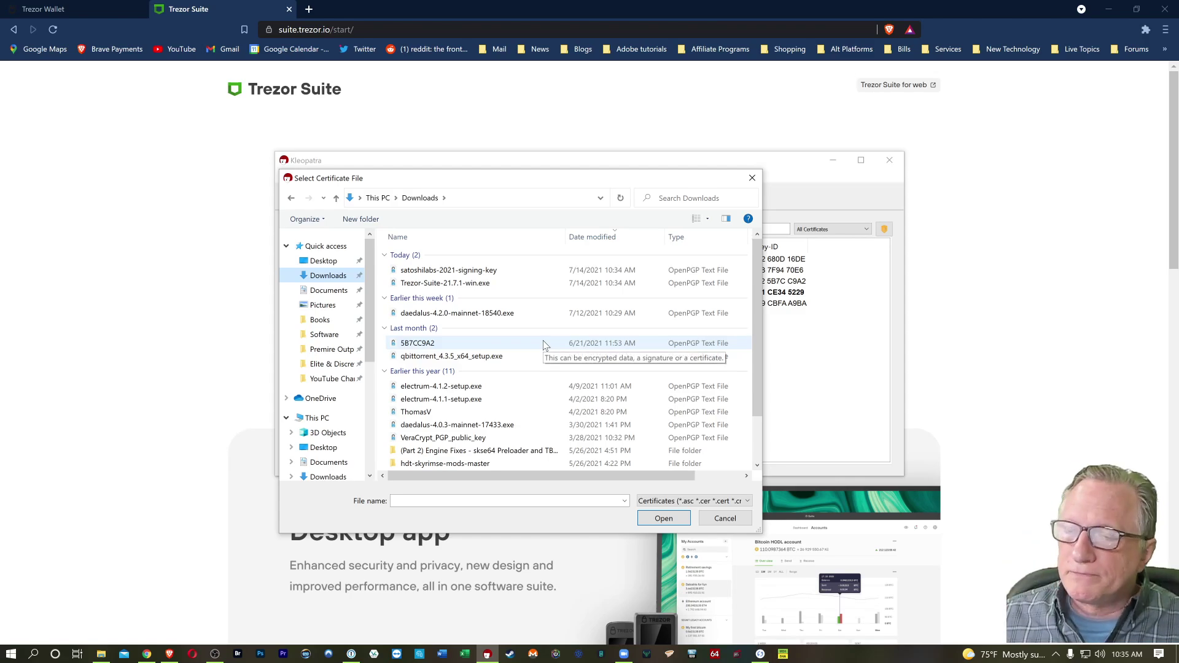
click(476, 272)
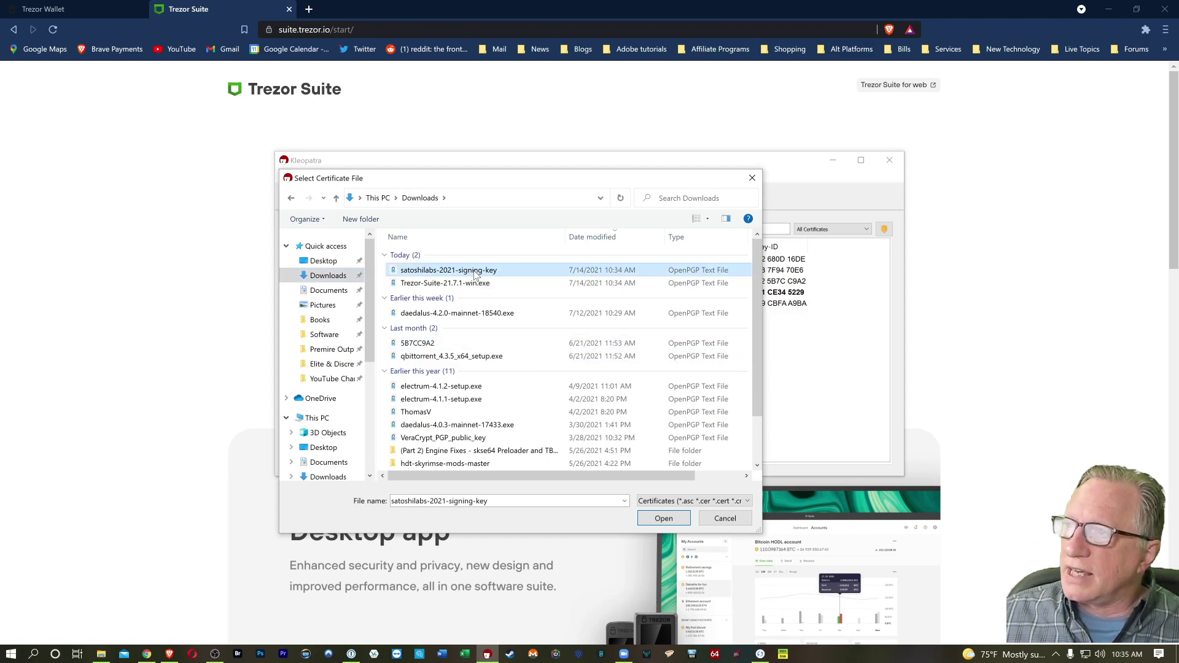
click(663, 519)
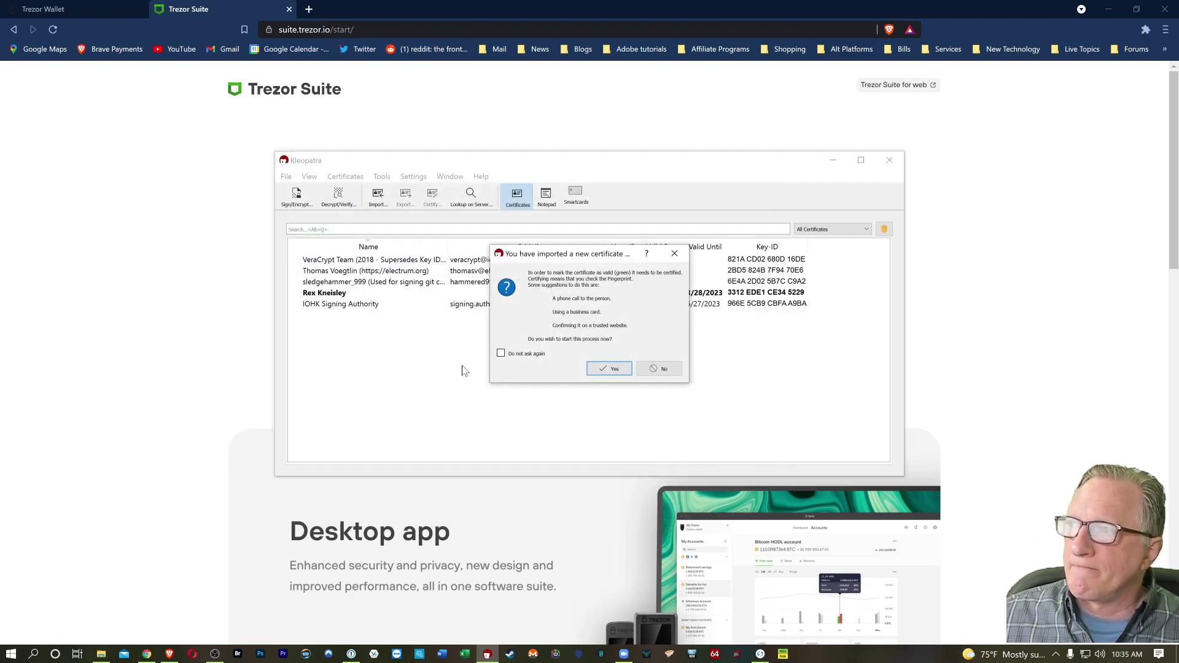
Certify the SatoshiLabs 2021 Signing Key with your passphrase and acknowledge the success.
click(609, 368)
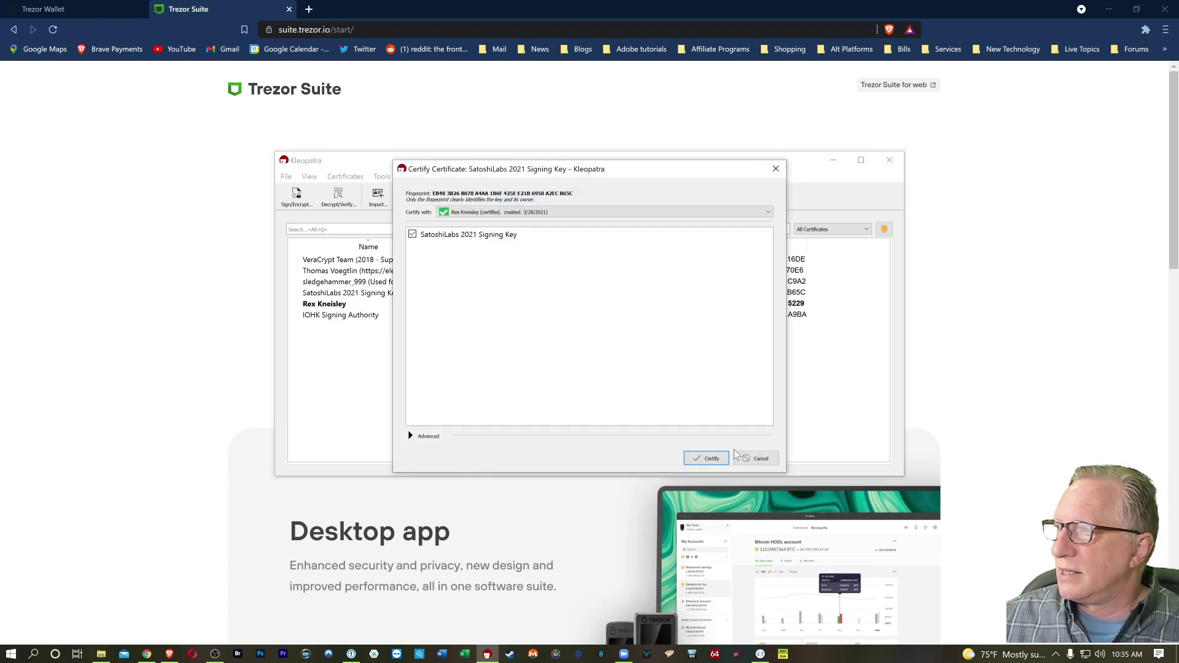
click(706, 458)
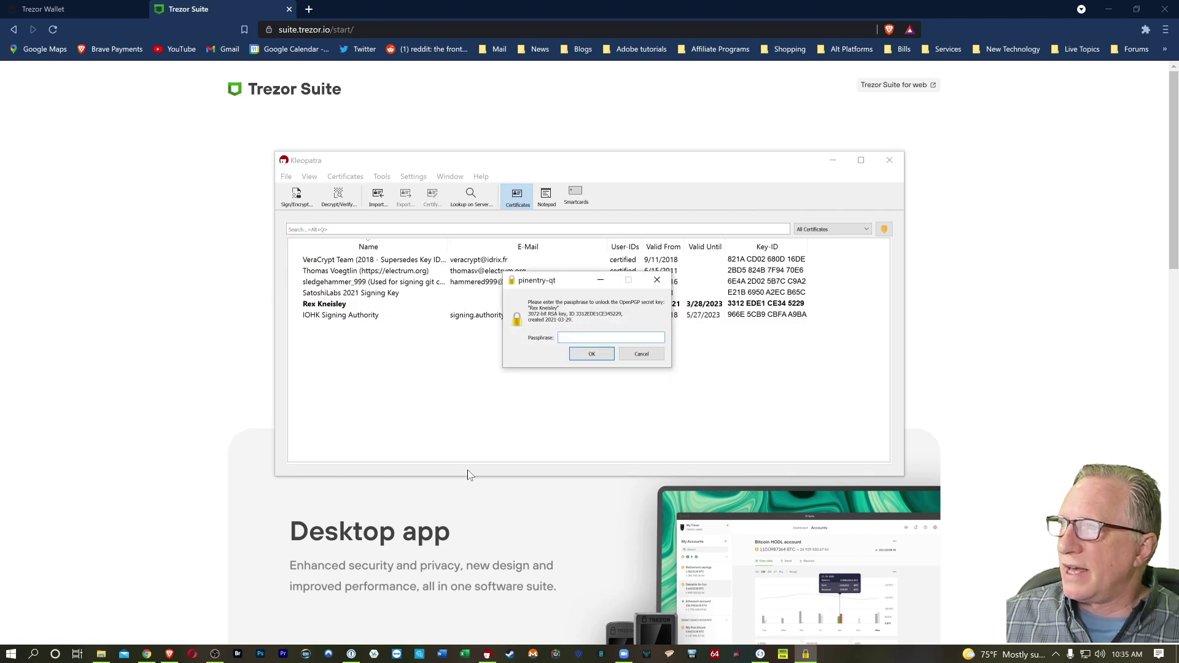
key(Return)
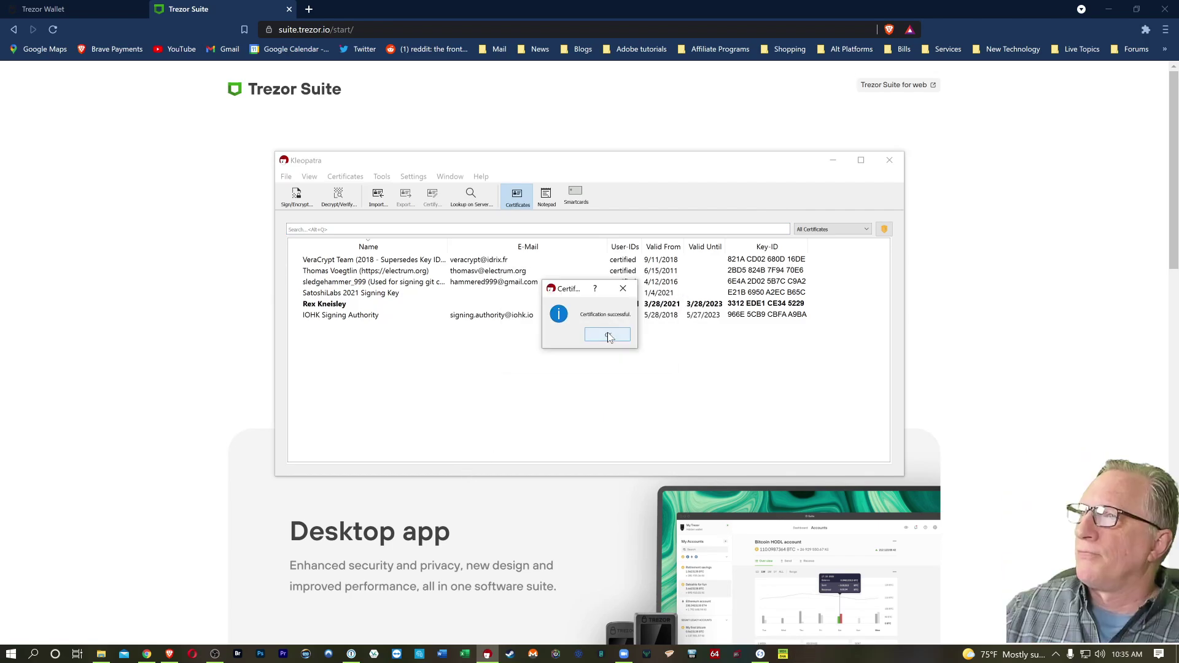
click(608, 335)
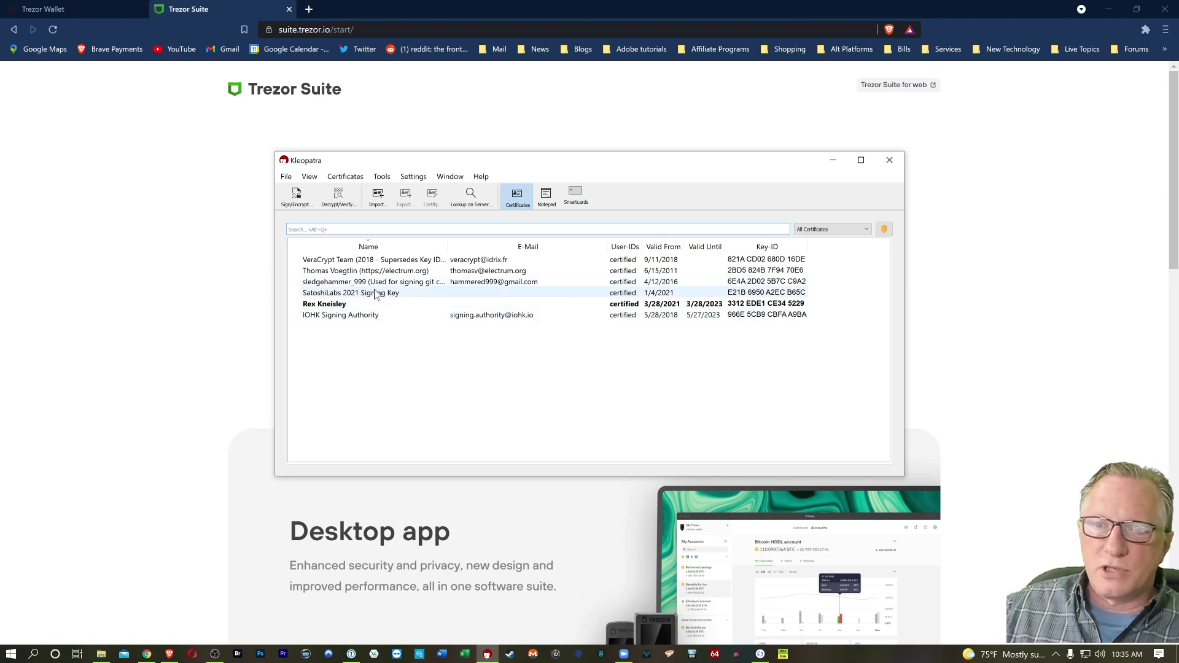
mouse_move(387, 297)
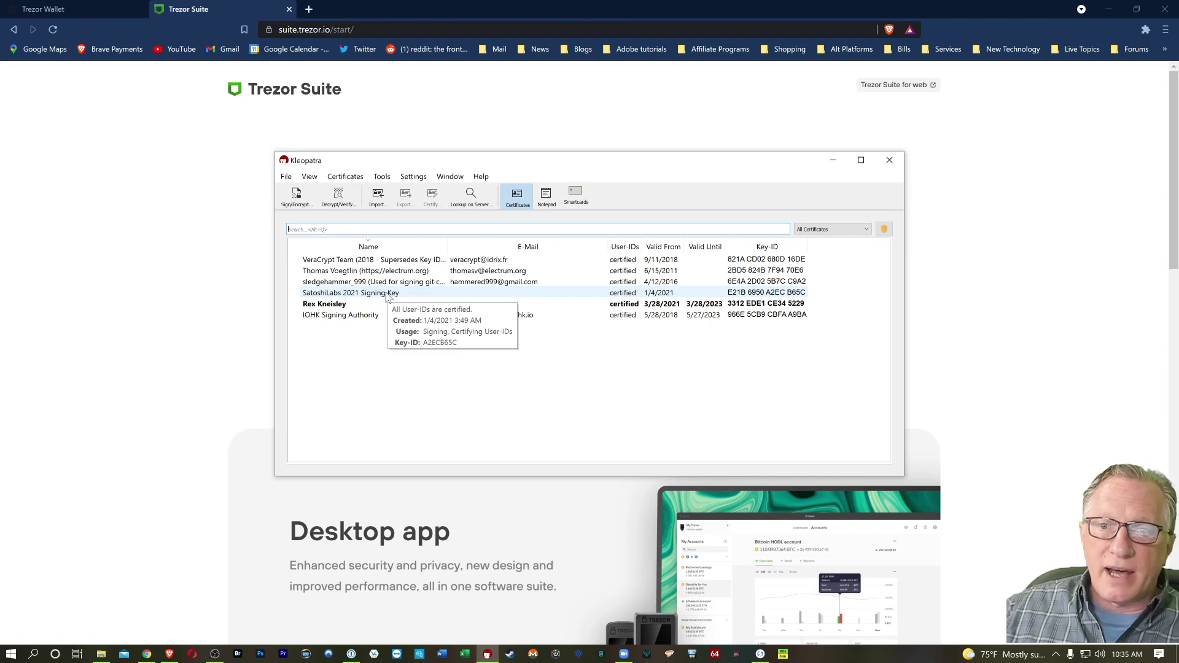
Verify the Trezor-Suite-21.7.1-win installer has a valid signature, then minimise Kleopatra.
click(340, 200)
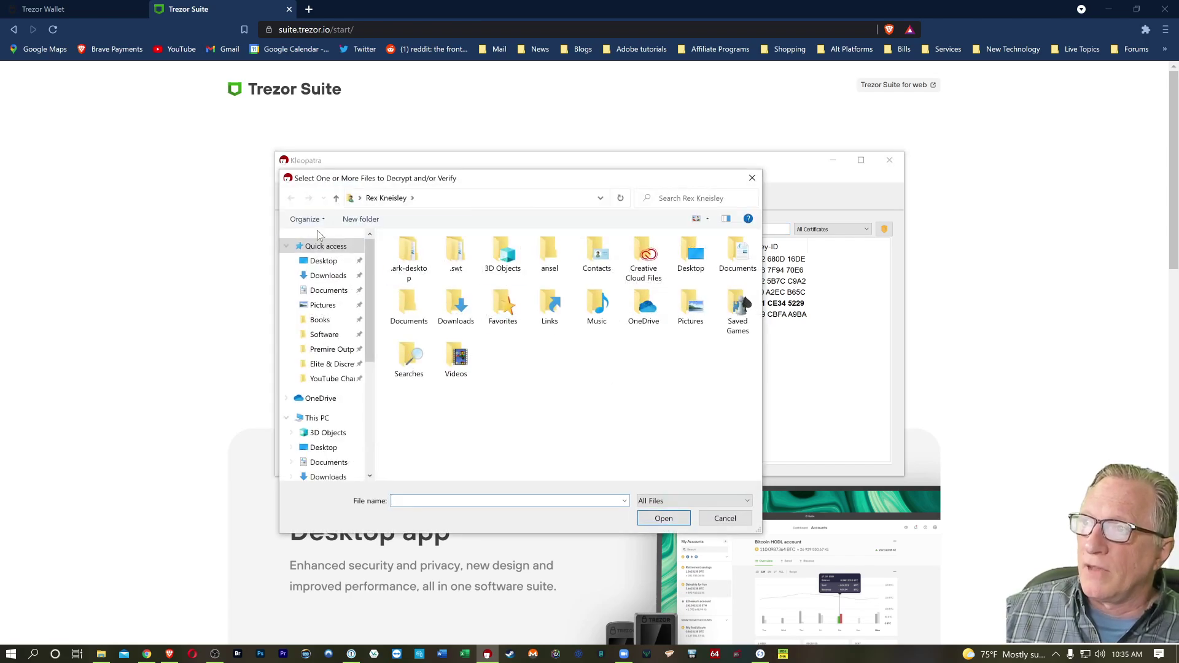
click(325, 275)
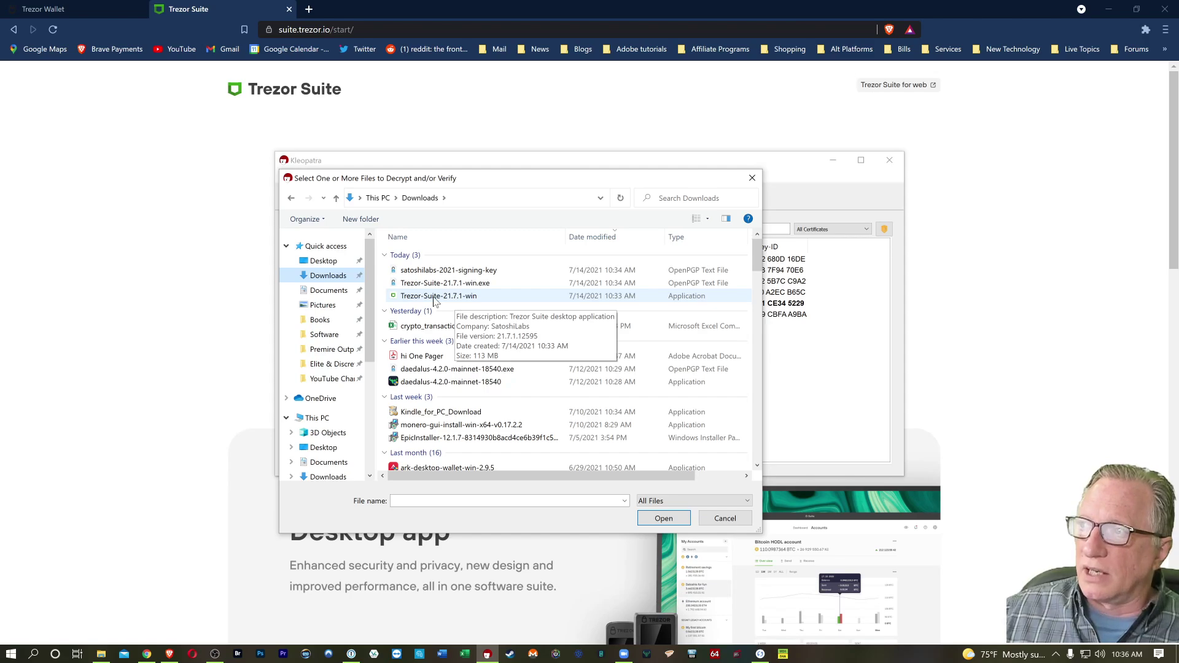
click(433, 299)
click(662, 515)
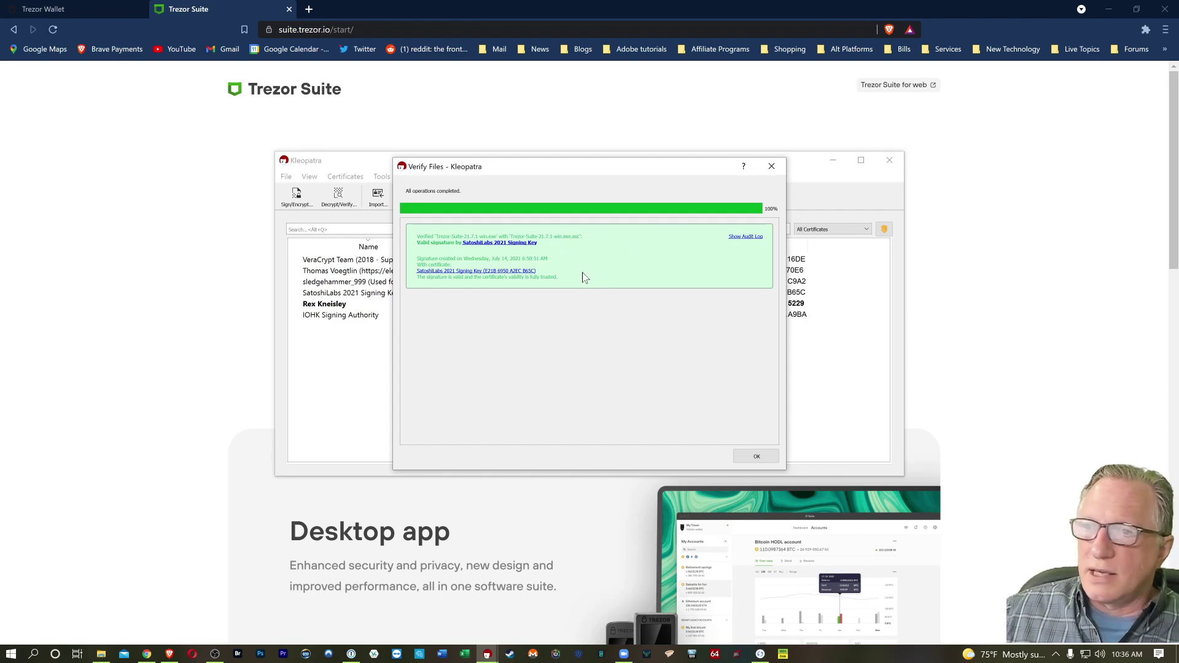
click(756, 456)
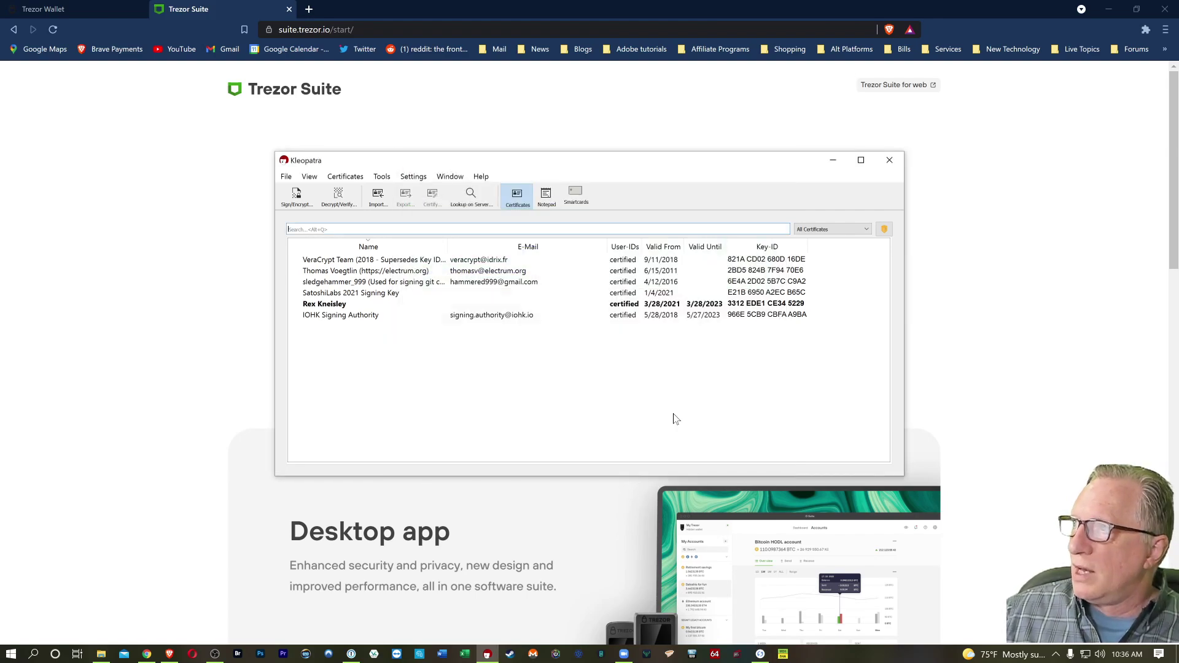
click(833, 162)
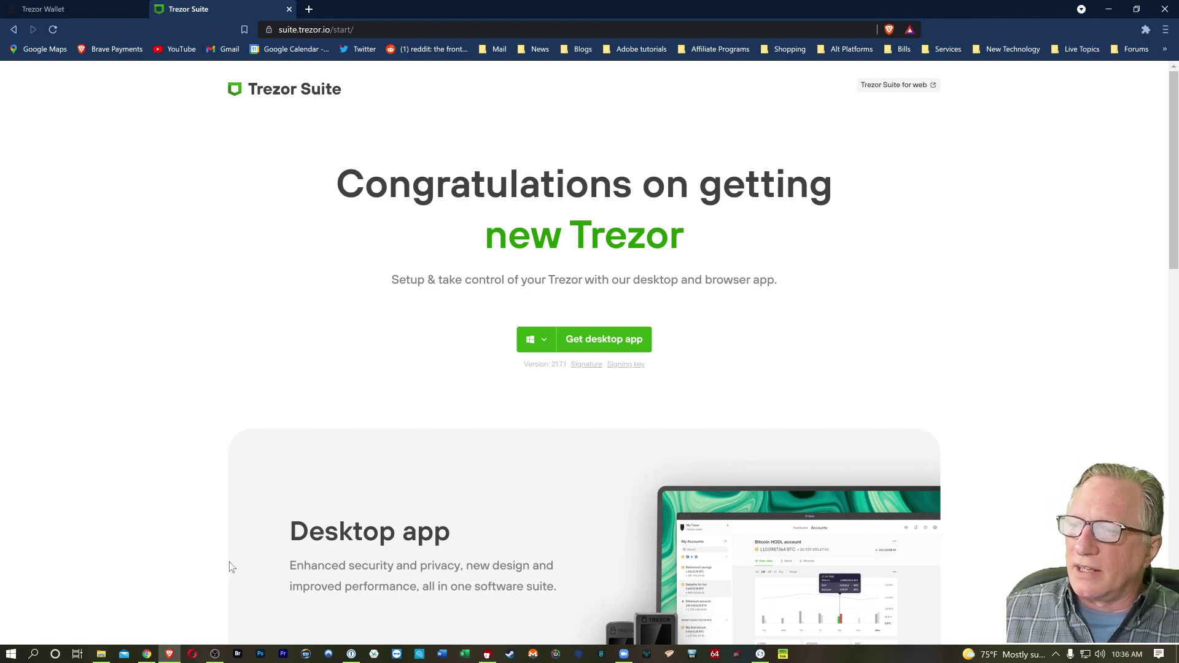
Install Trezor-Suite-21.7.1-win from Downloads for the current user only and launch it.
click(102, 654)
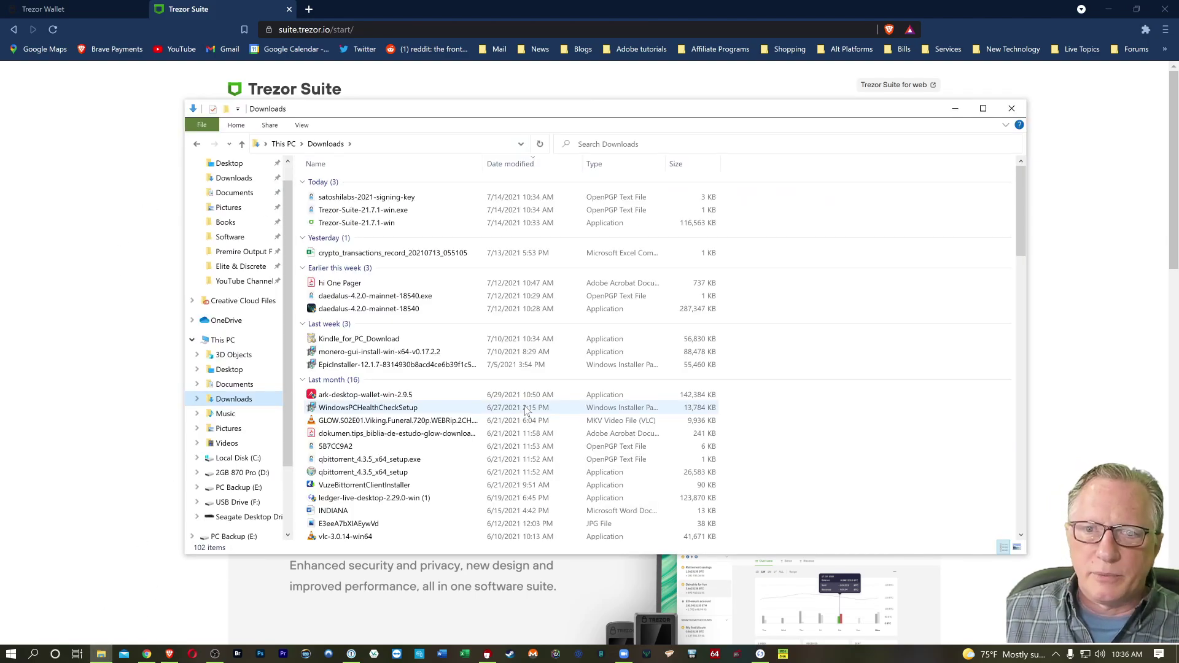
double_click(410, 224)
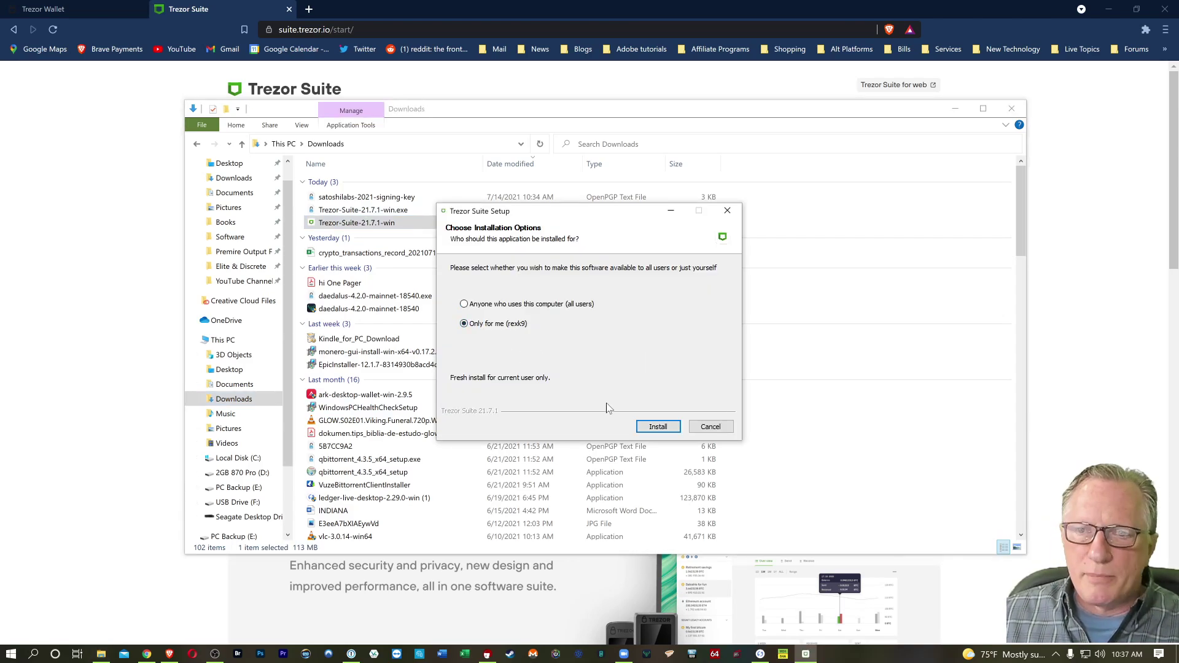
click(657, 428)
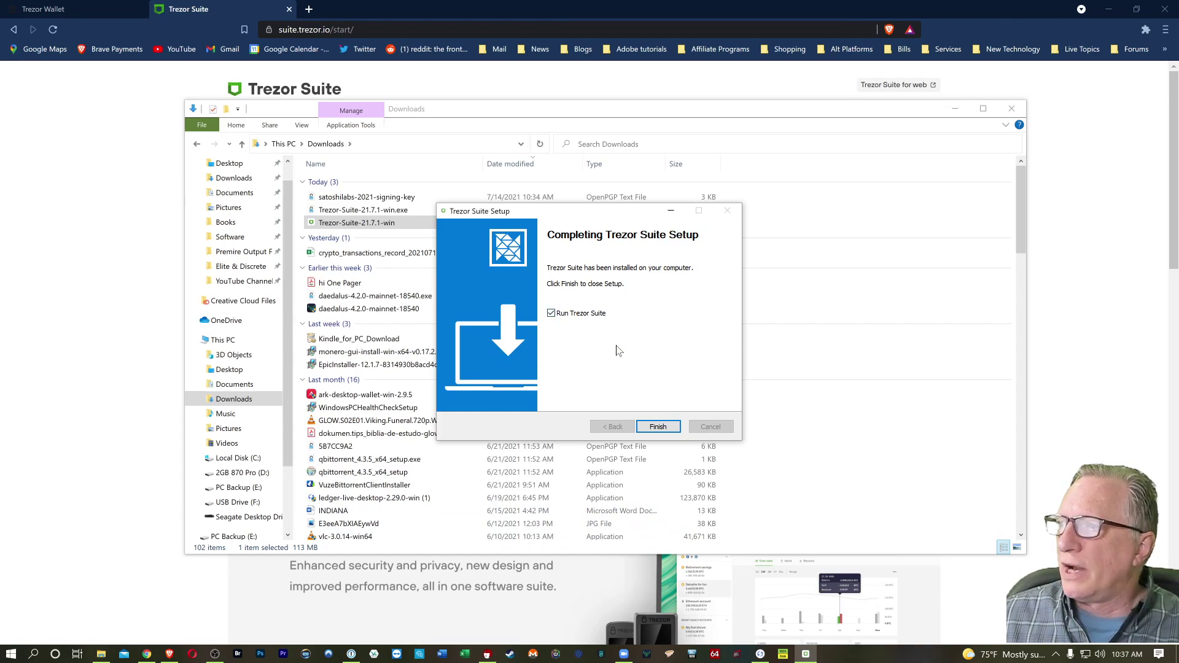
click(658, 428)
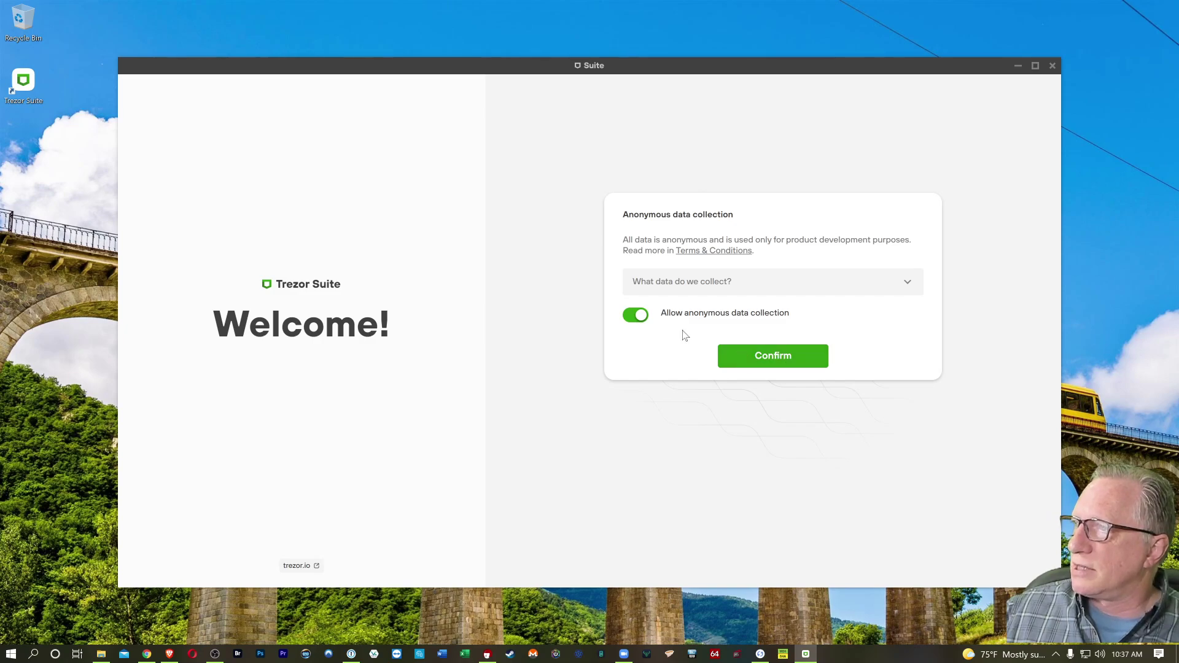
click(636, 317)
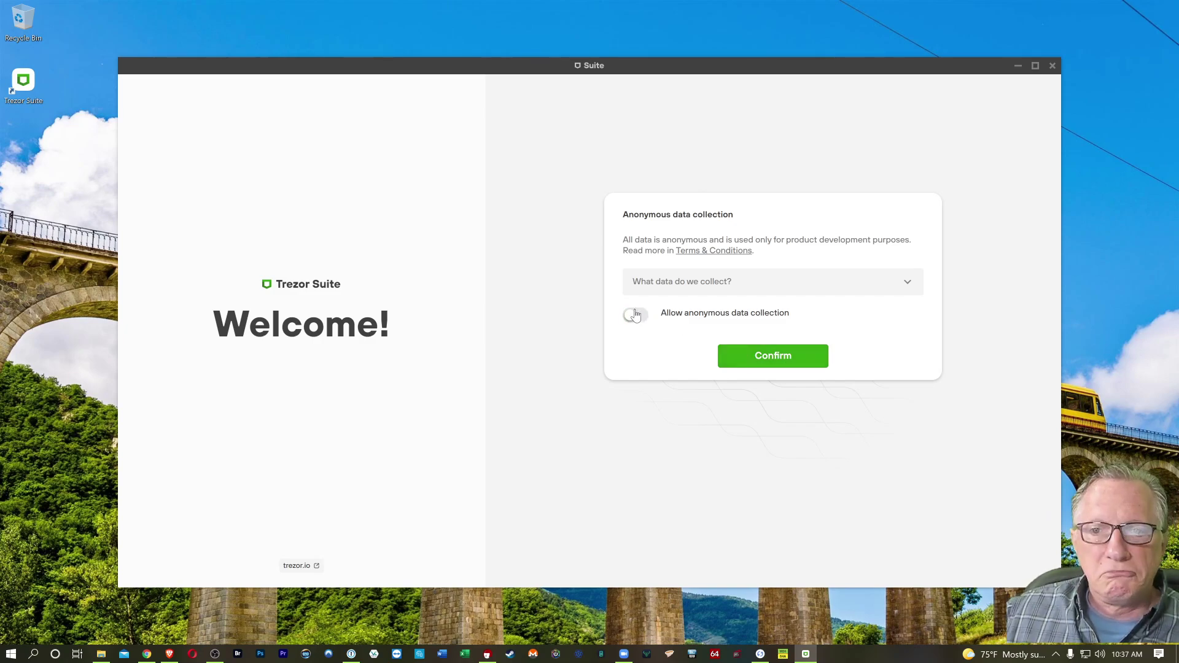
click(635, 316)
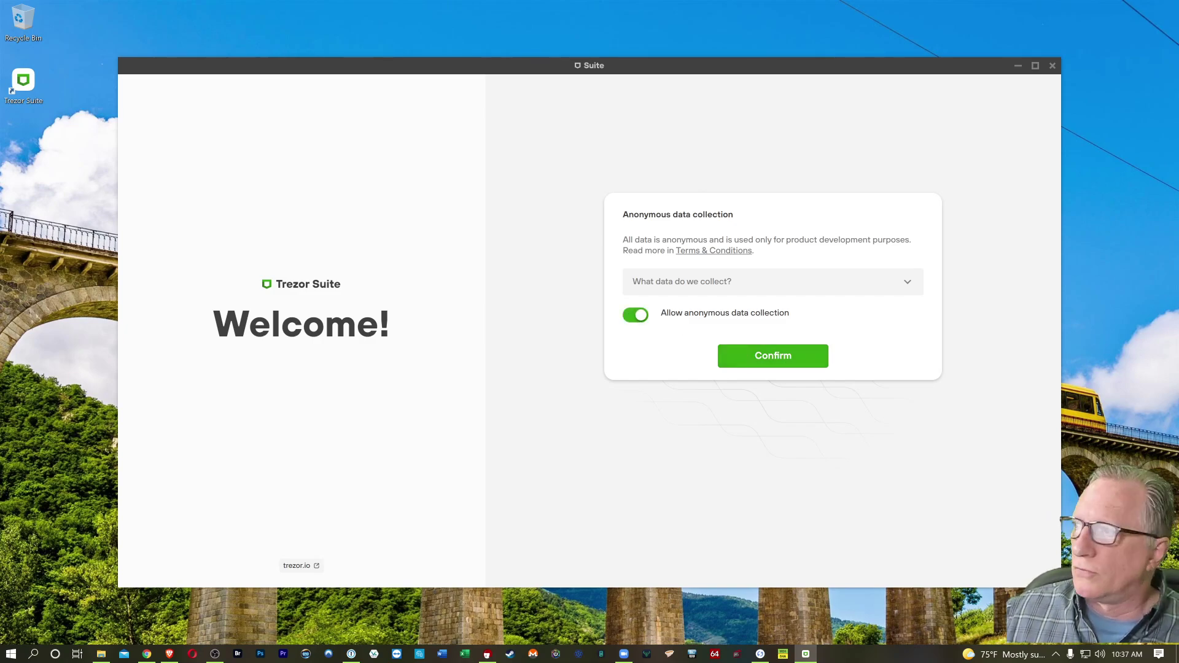
click(763, 362)
click(1052, 65)
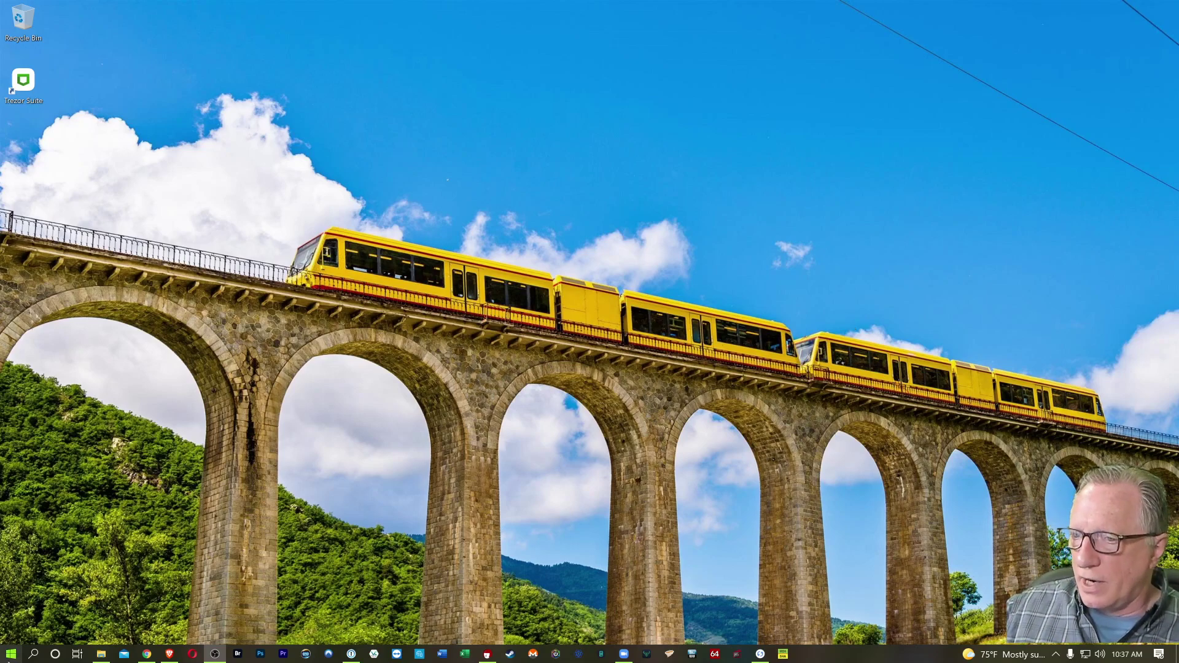
click(11, 653)
click(76, 284)
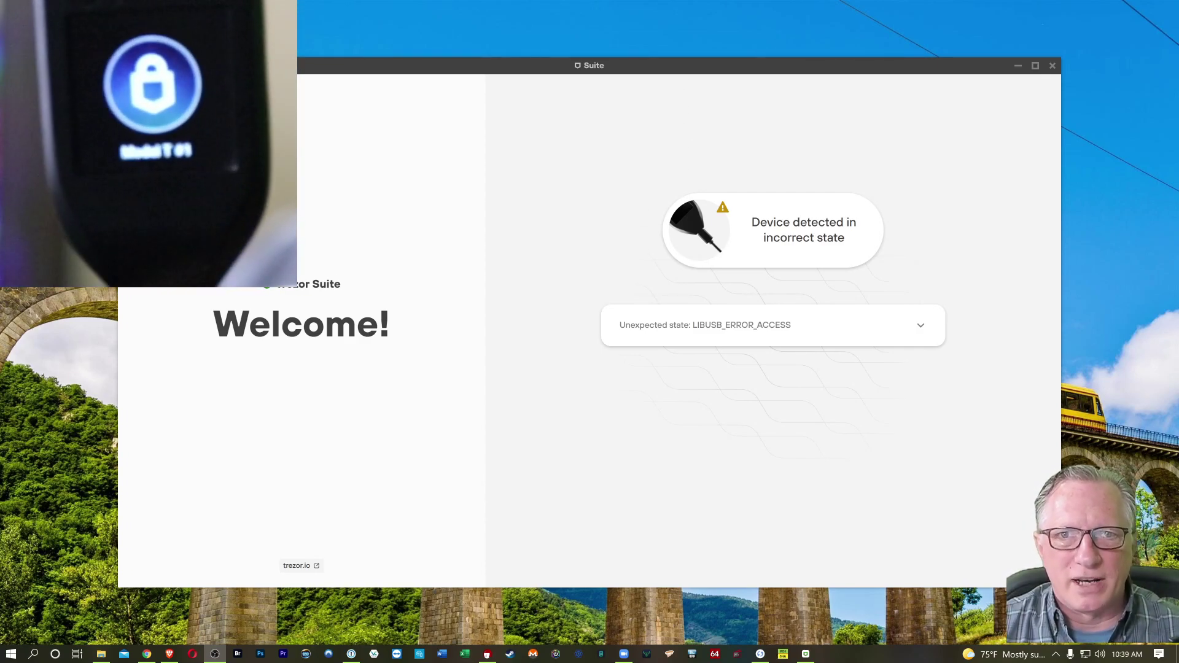
click(1054, 65)
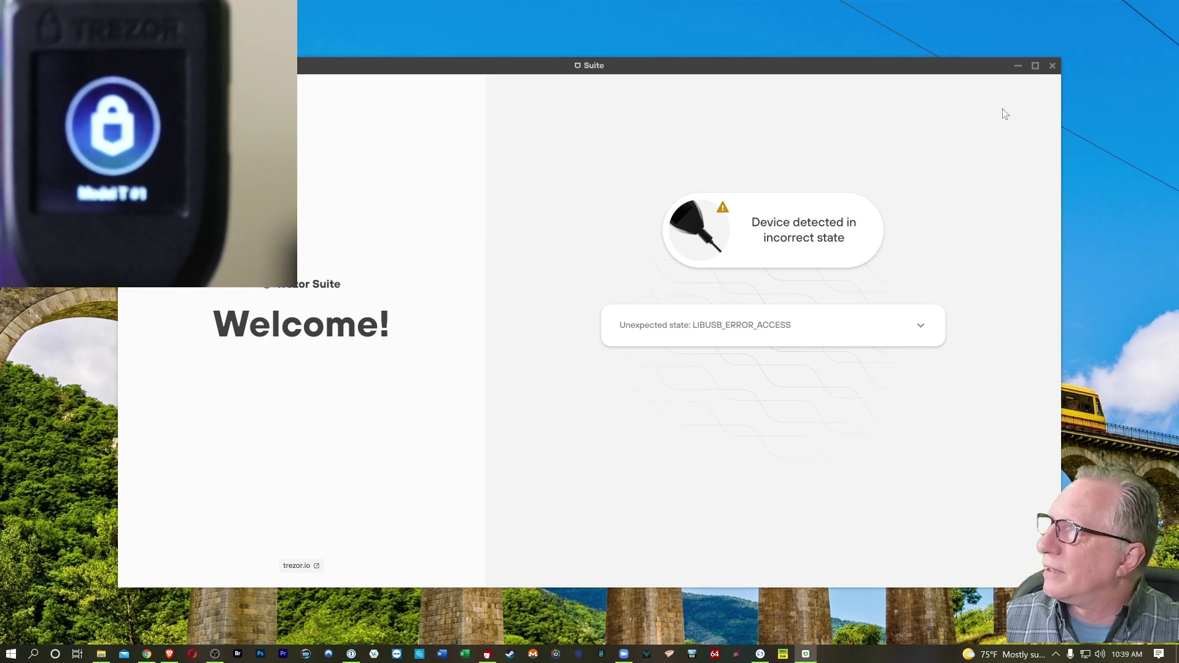
click(1053, 66)
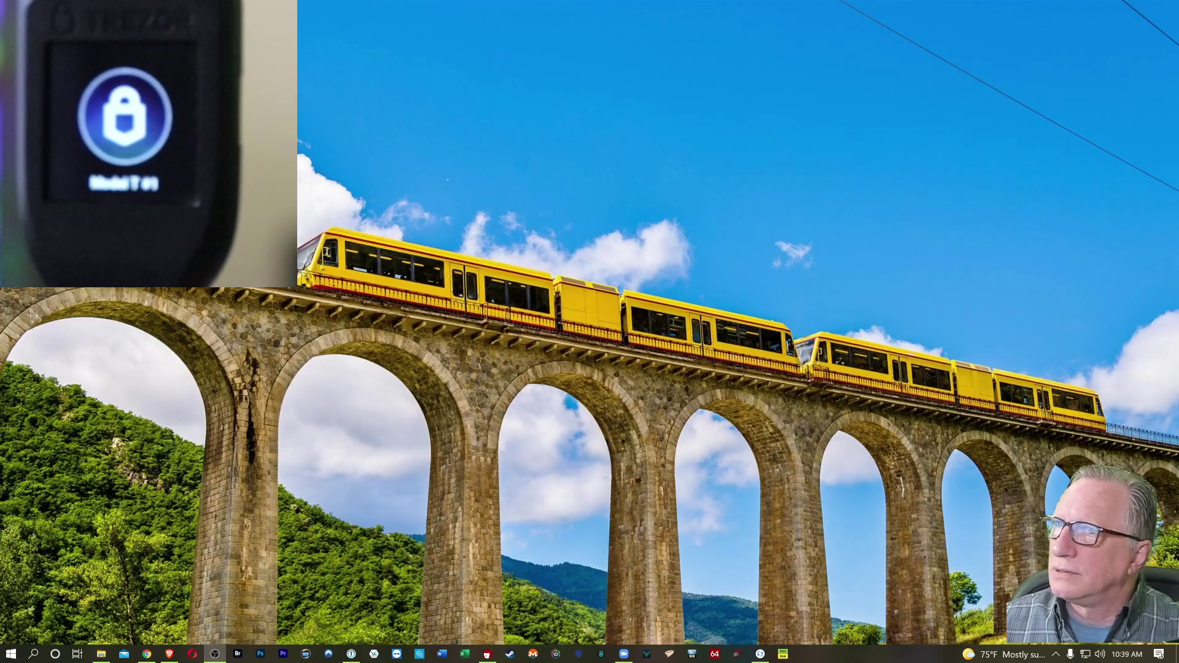
click(215, 653)
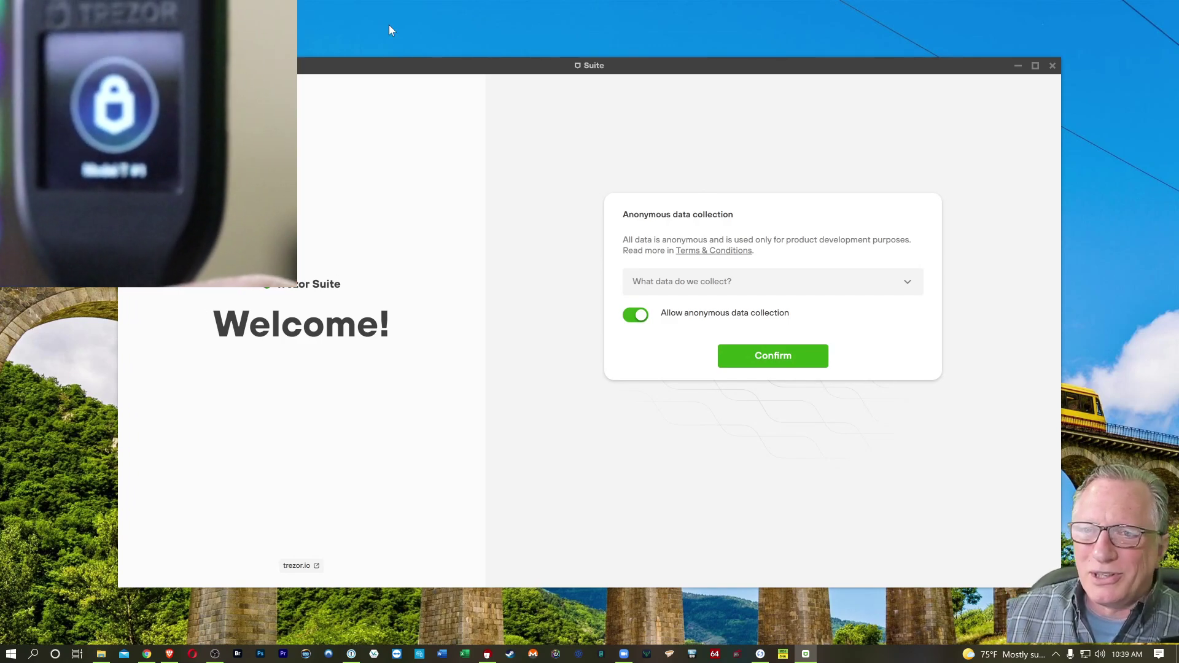
Confirm anonymous data collection and Access Suite to reach the $200.14 Bitcoin dashboard.
click(758, 359)
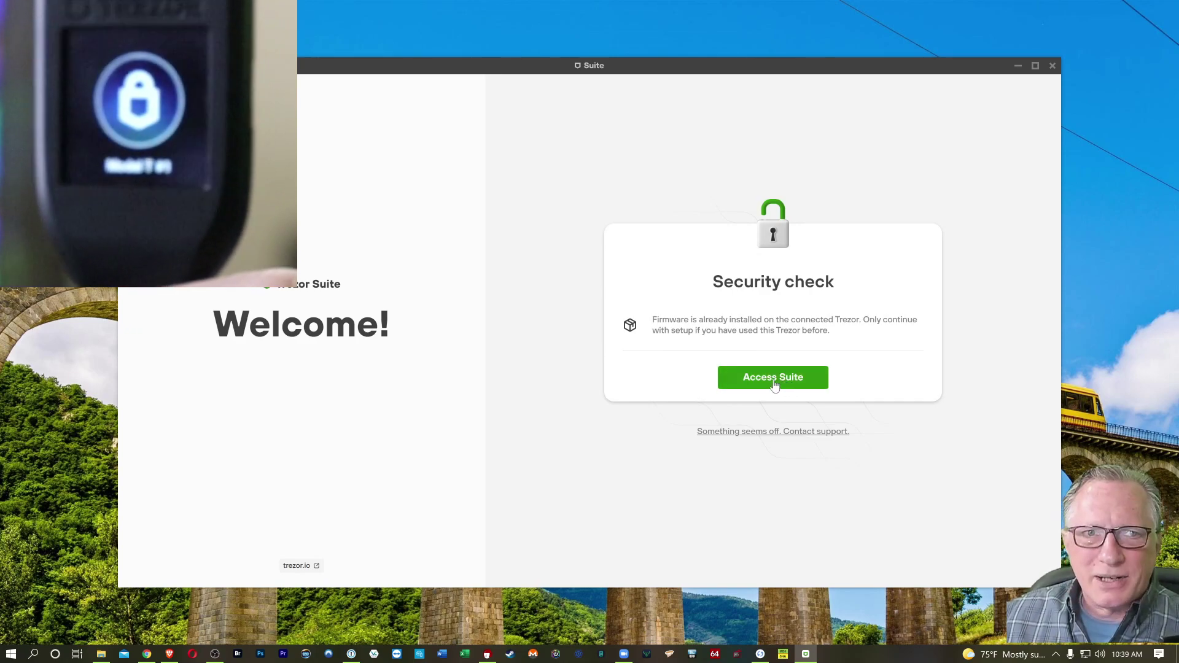
click(773, 380)
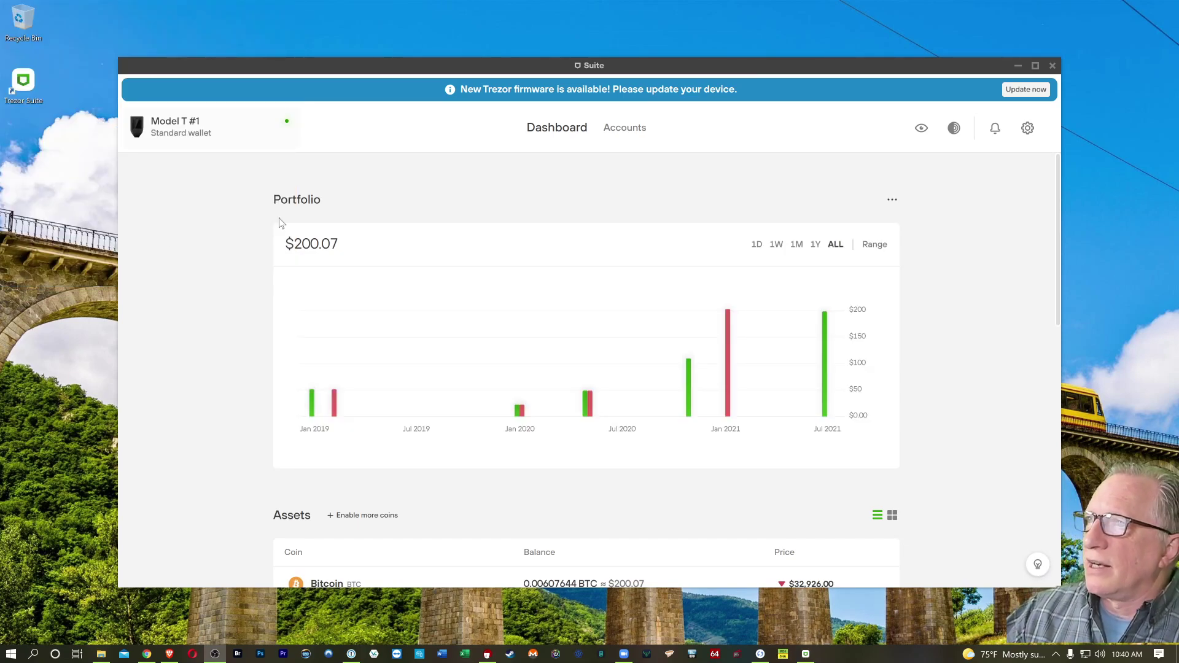
scroll(263, 434, down, 3)
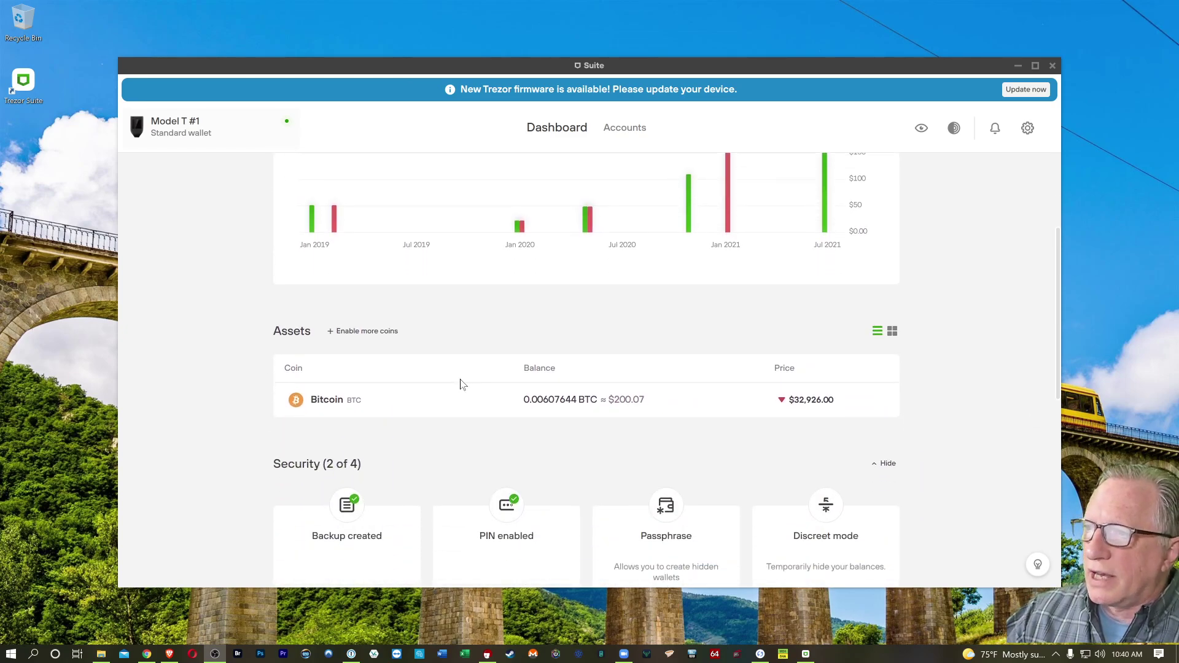
scroll(517, 402, up, 3)
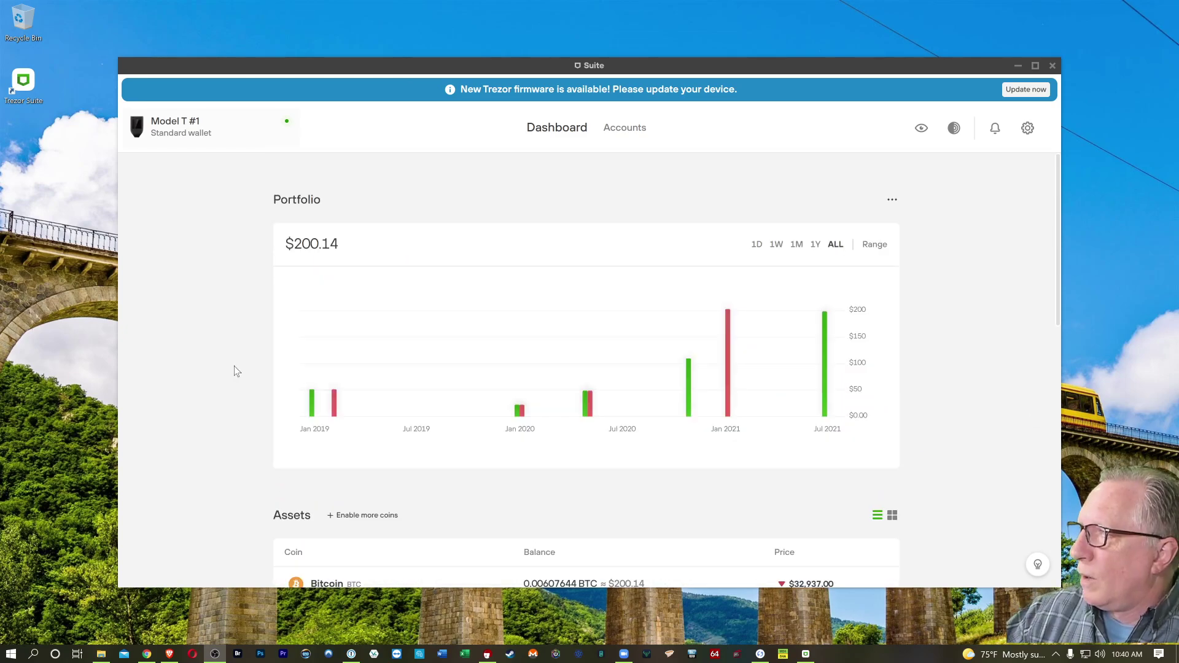
mouse_move(331, 416)
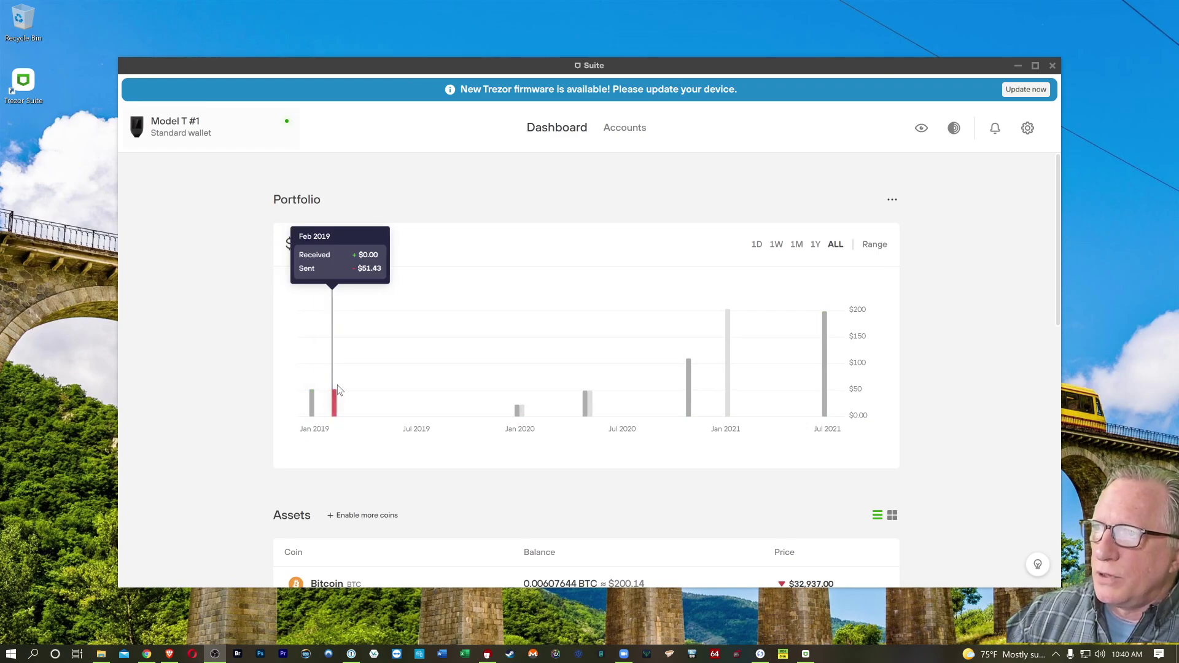
mouse_move(297, 385)
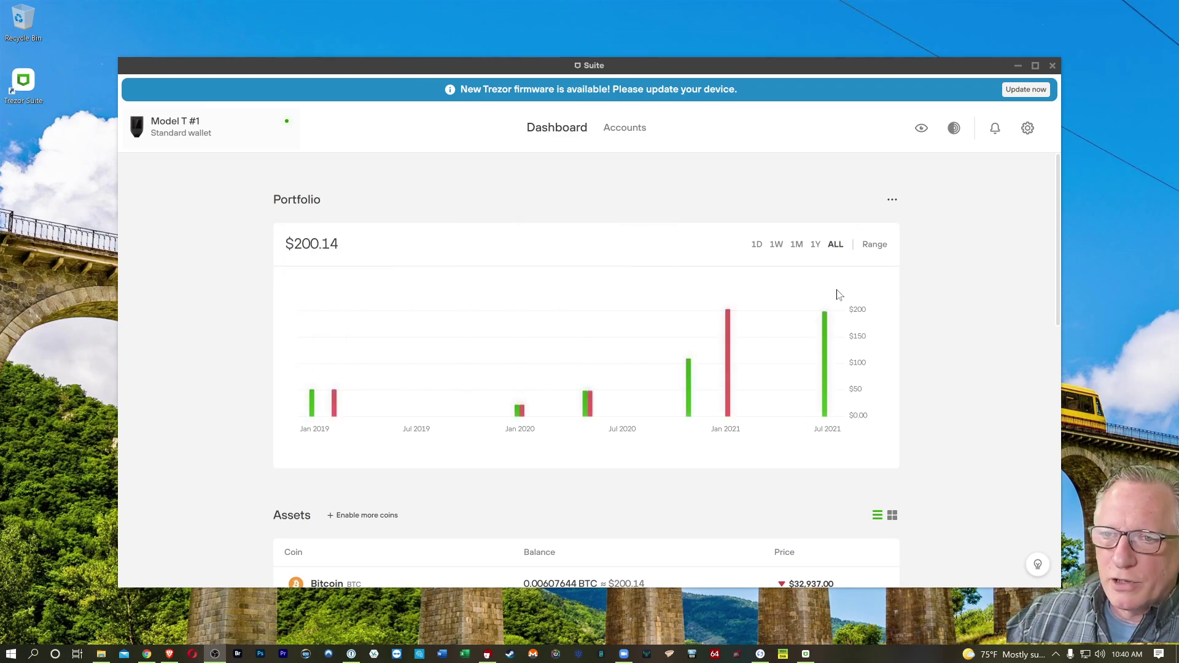
scroll(320, 428, down, 5)
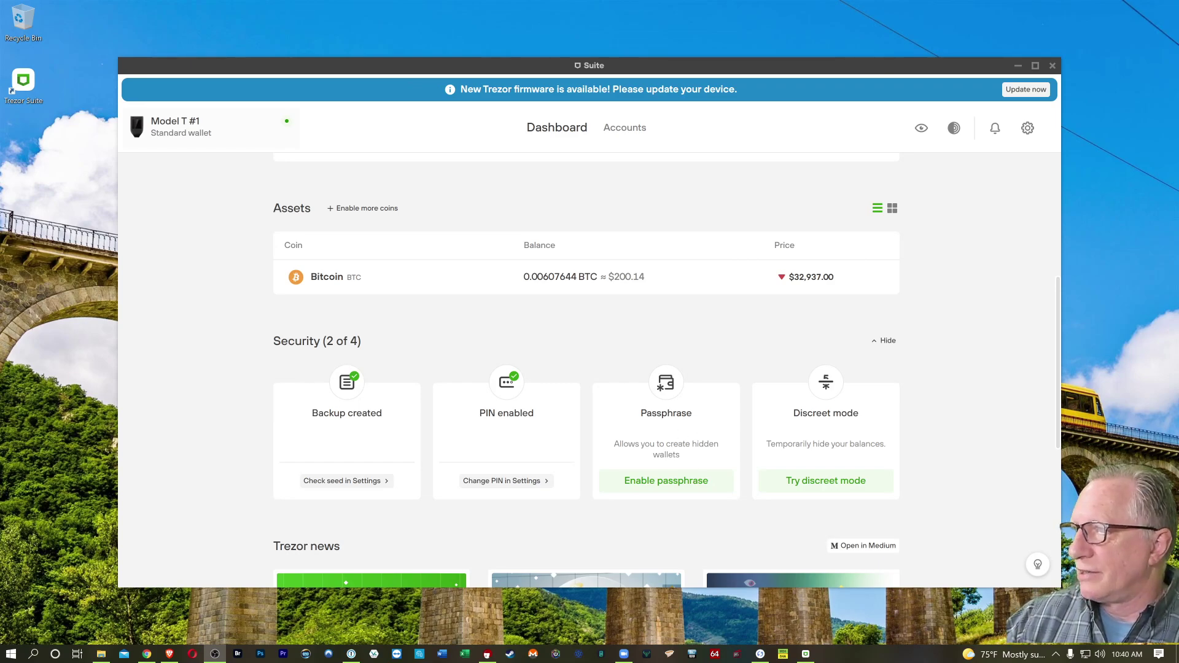
Turn on discreet mode to blur balances, then disable it to show them again.
scroll(730, 429, down, 1)
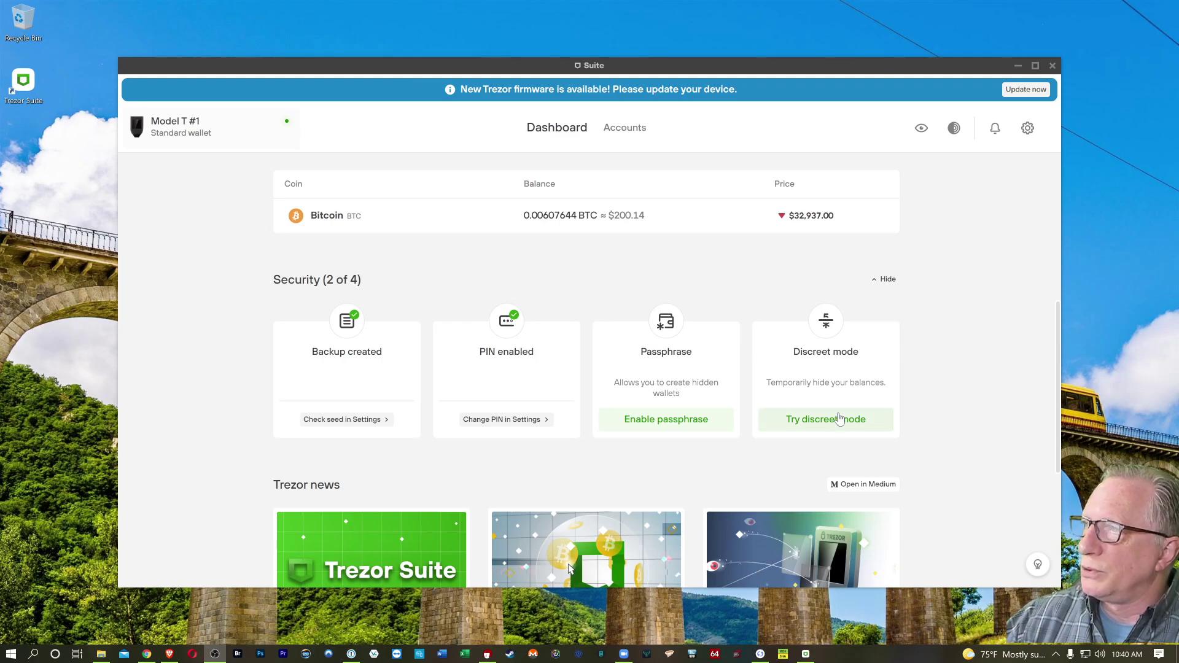
scroll(839, 420, up, 2)
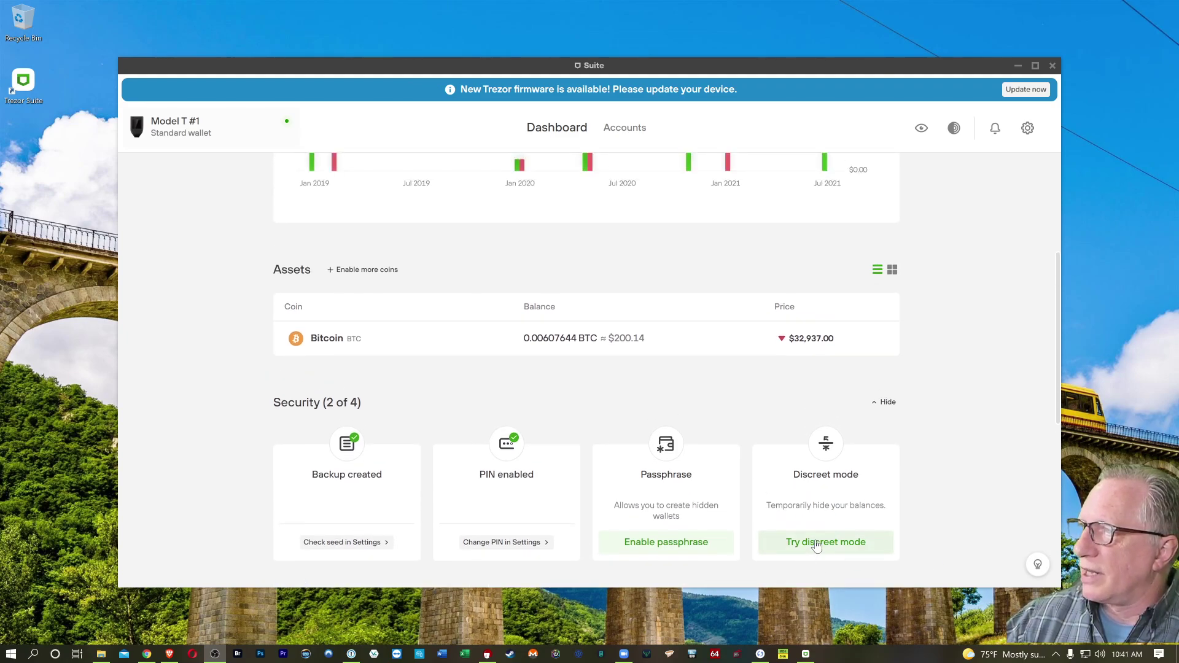
click(816, 544)
scroll(976, 472, up, 2)
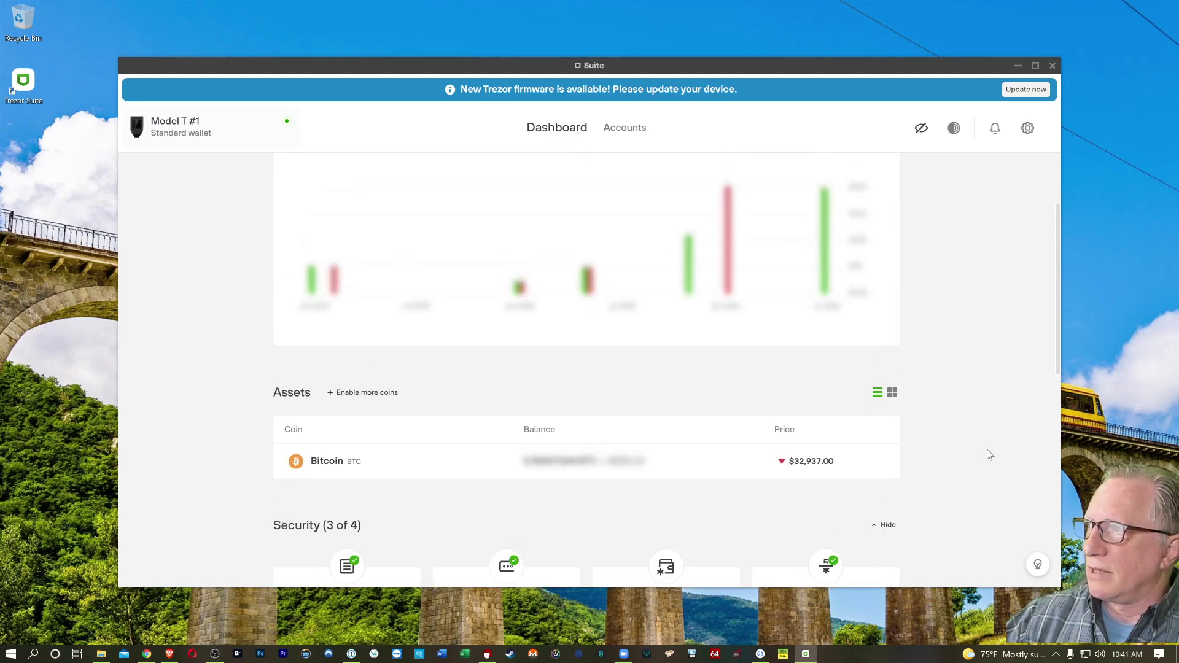
scroll(997, 446, down, 4)
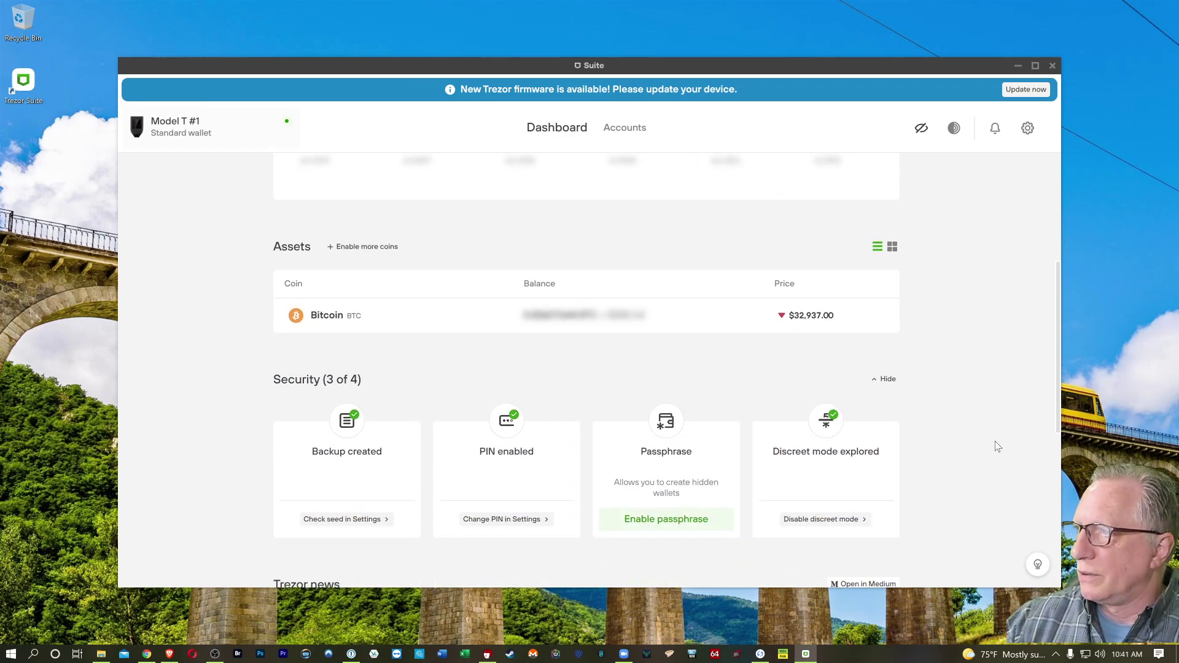
click(823, 420)
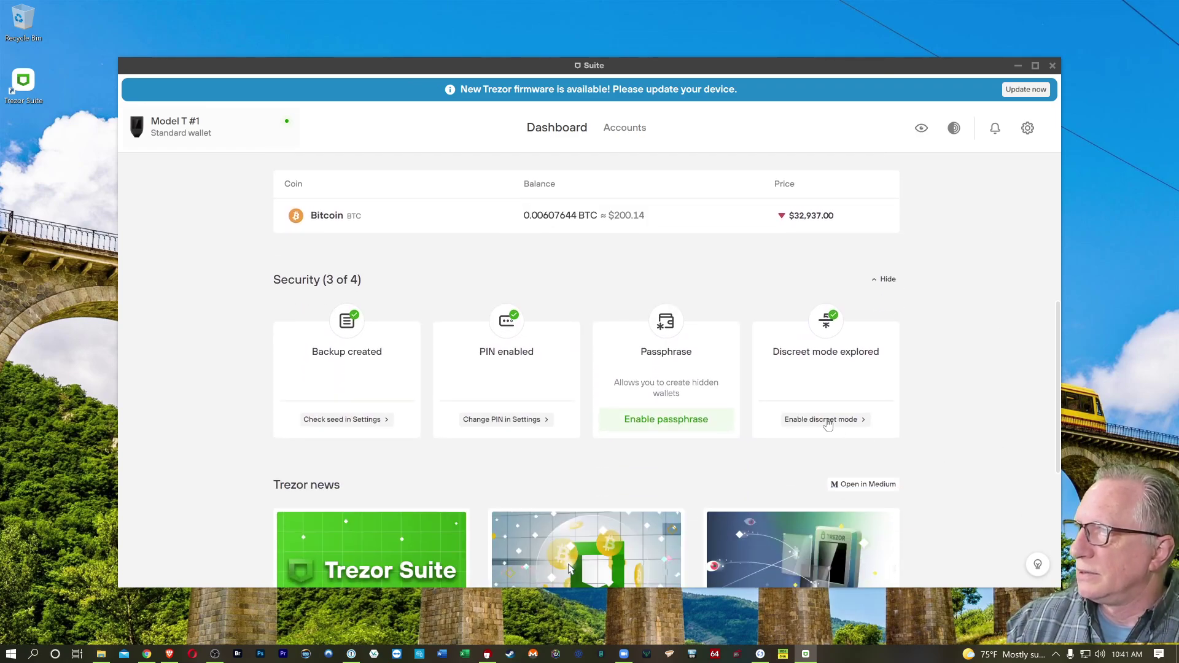
scroll(959, 438, up, 1)
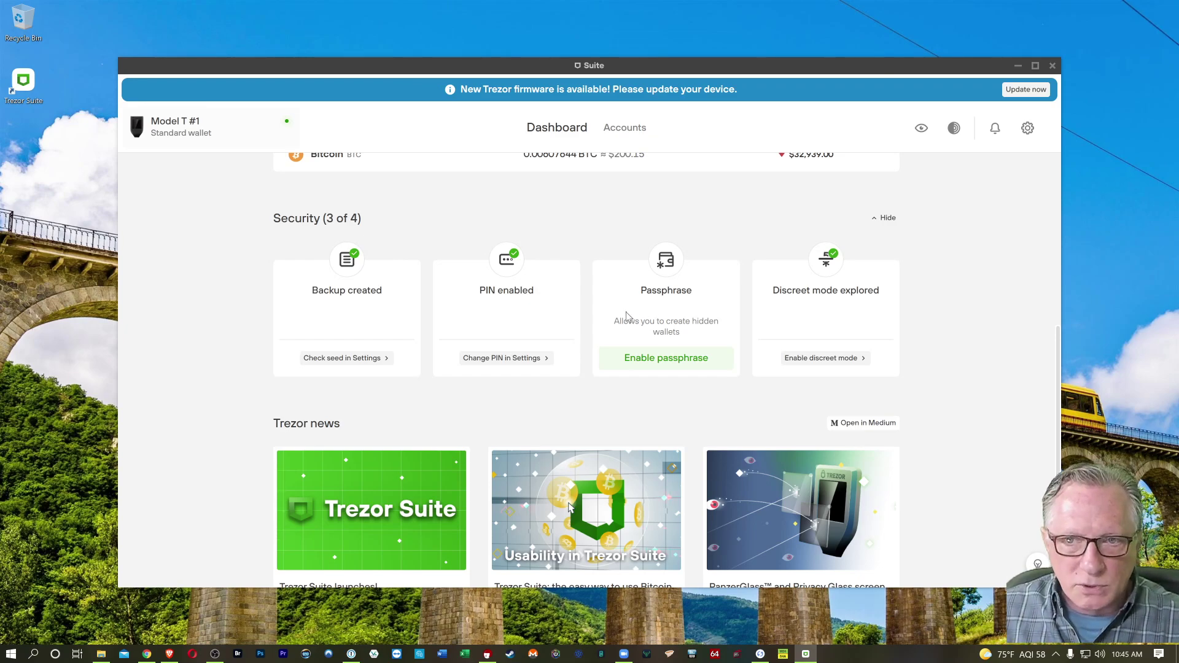
scroll(161, 434, down, 4)
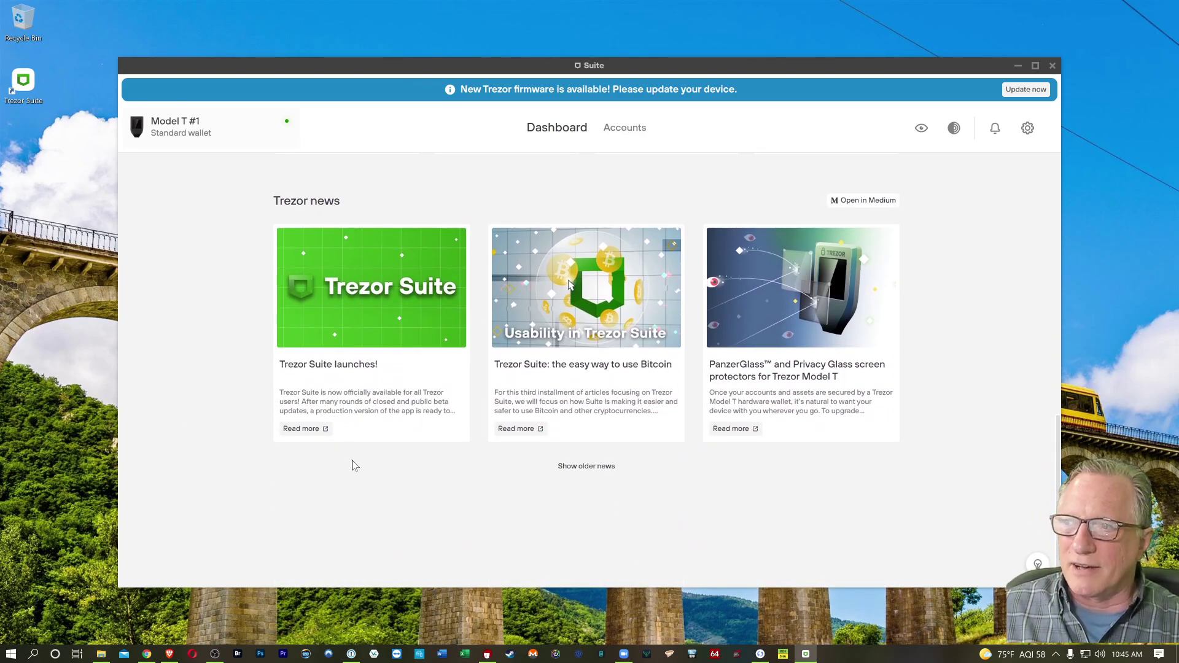
scroll(222, 472, up, 6)
scroll(197, 443, up, 3)
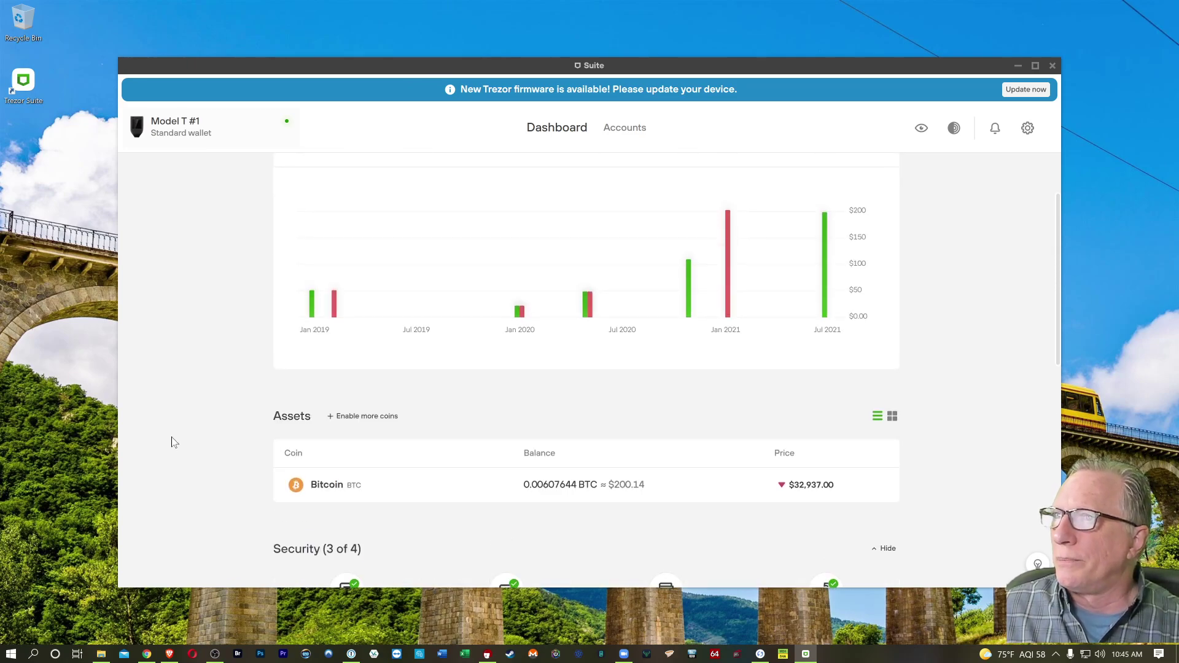
scroll(171, 437, up, 2)
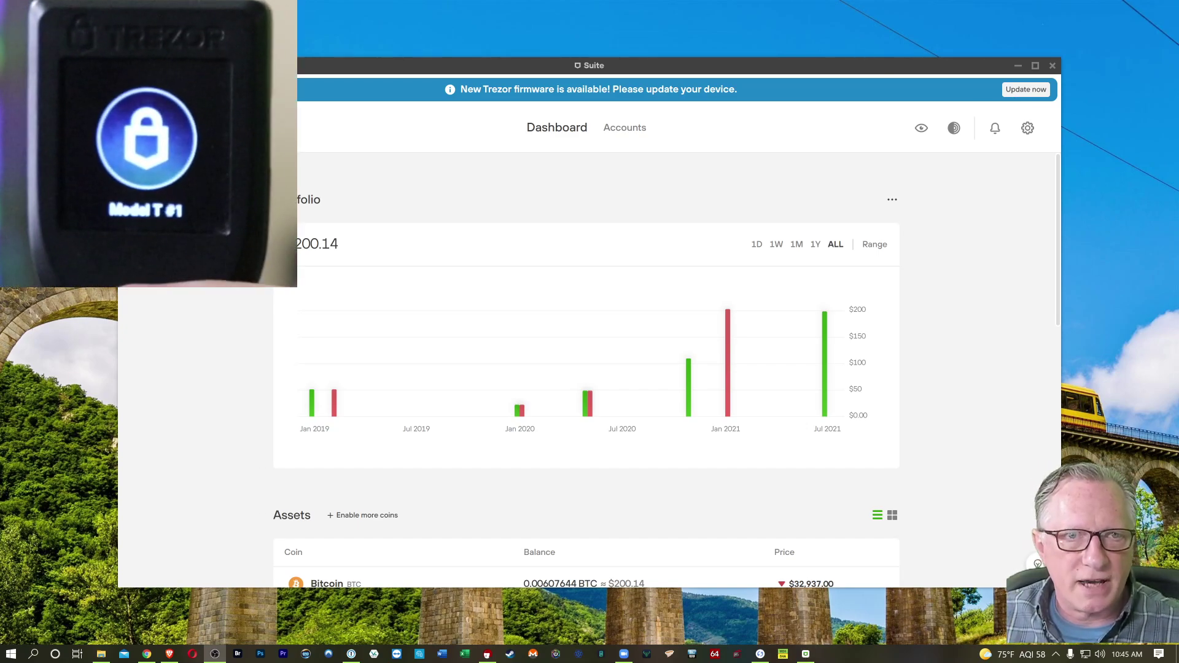
Start installing firmware 2.4.1, confirming you have the recovery seed, and continue.
click(1020, 93)
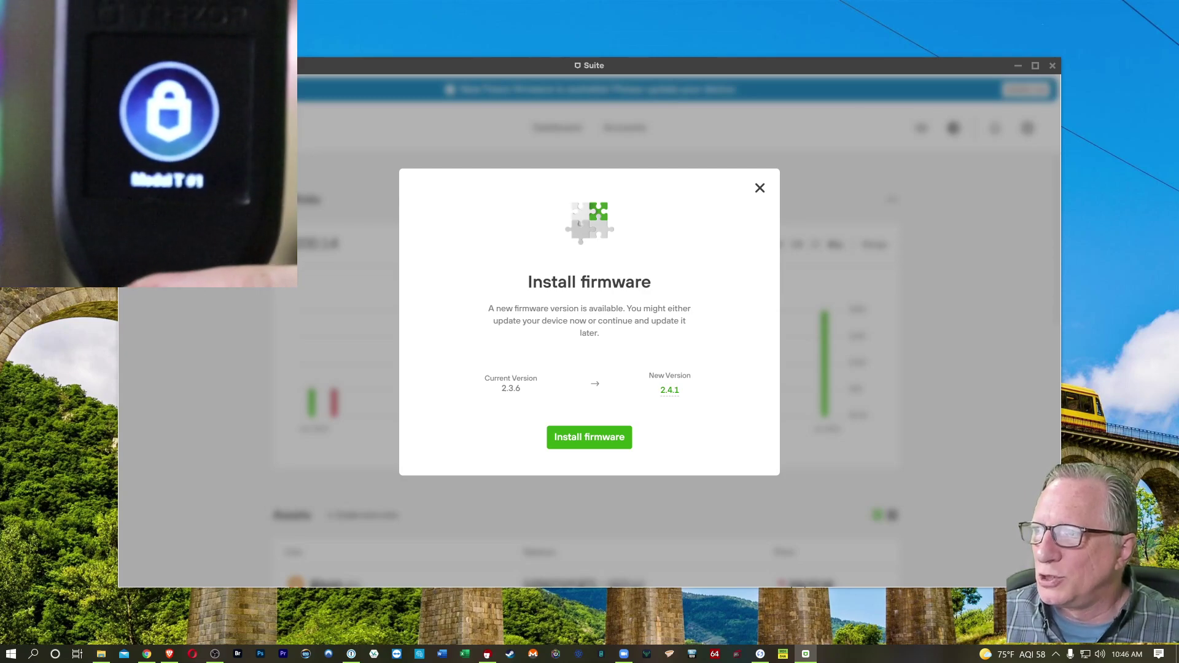
mouse_move(669, 396)
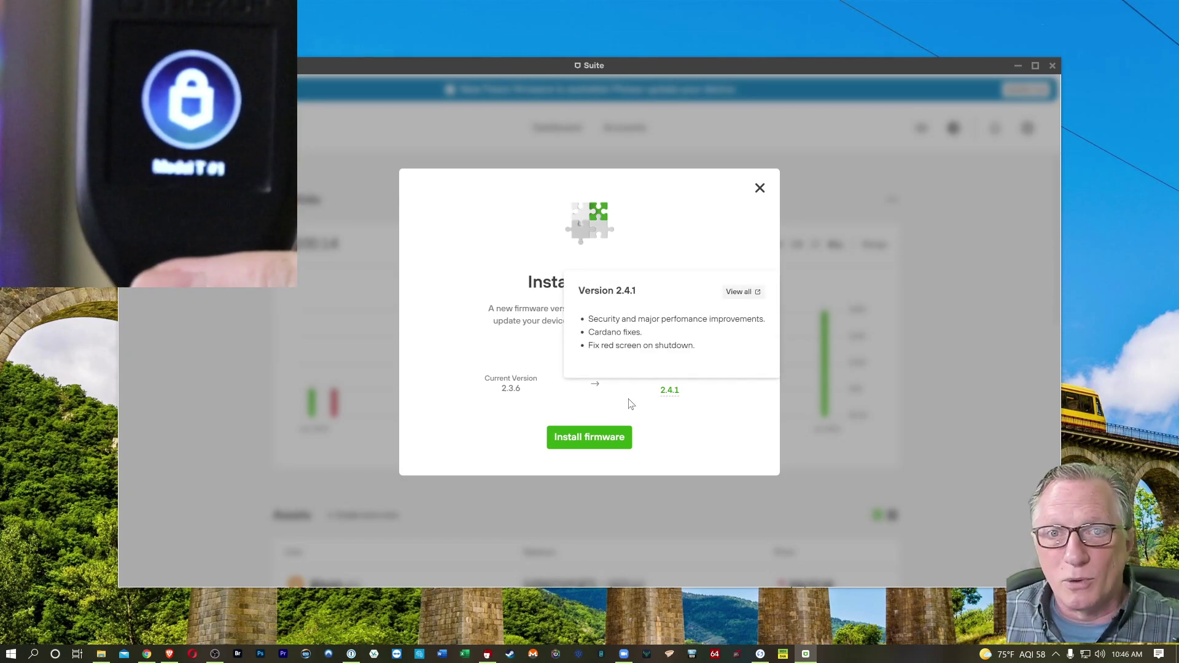
click(589, 441)
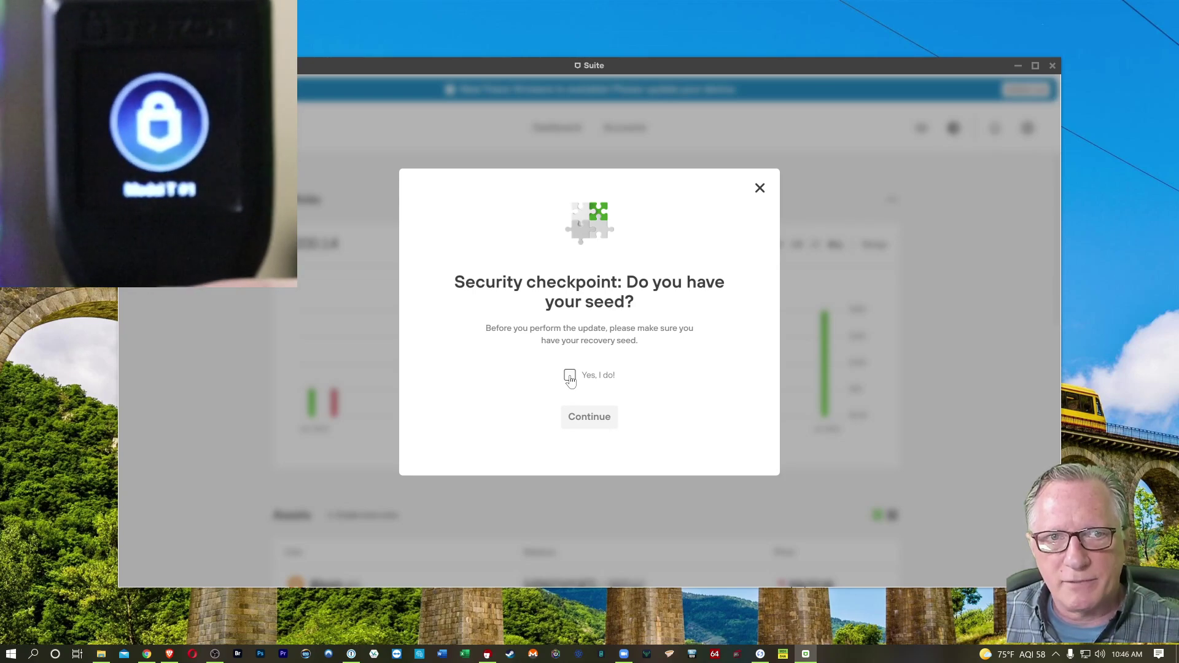
click(569, 376)
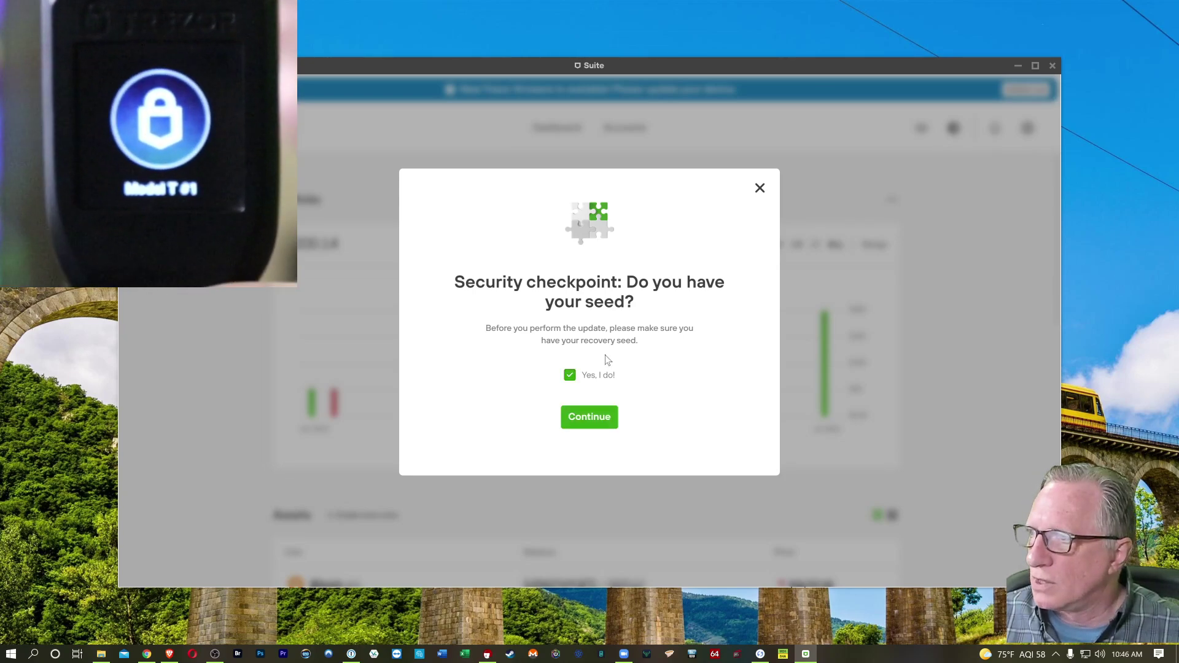
click(593, 417)
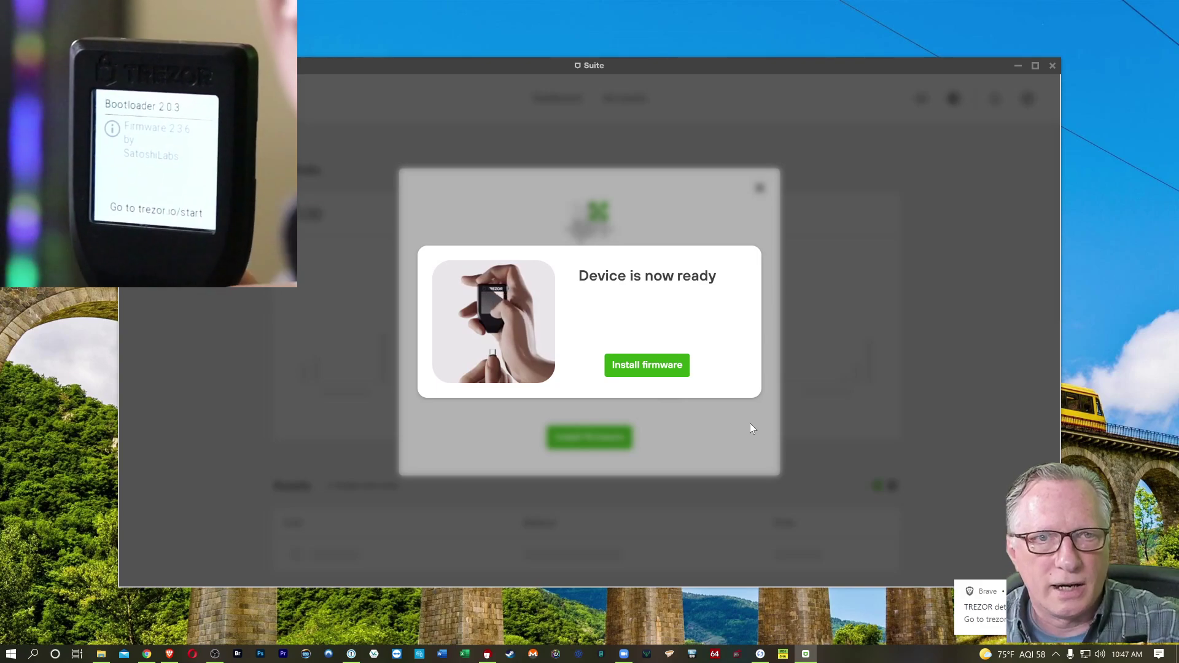
Install the new firmware on the ready device and dismiss the completed update.
click(642, 367)
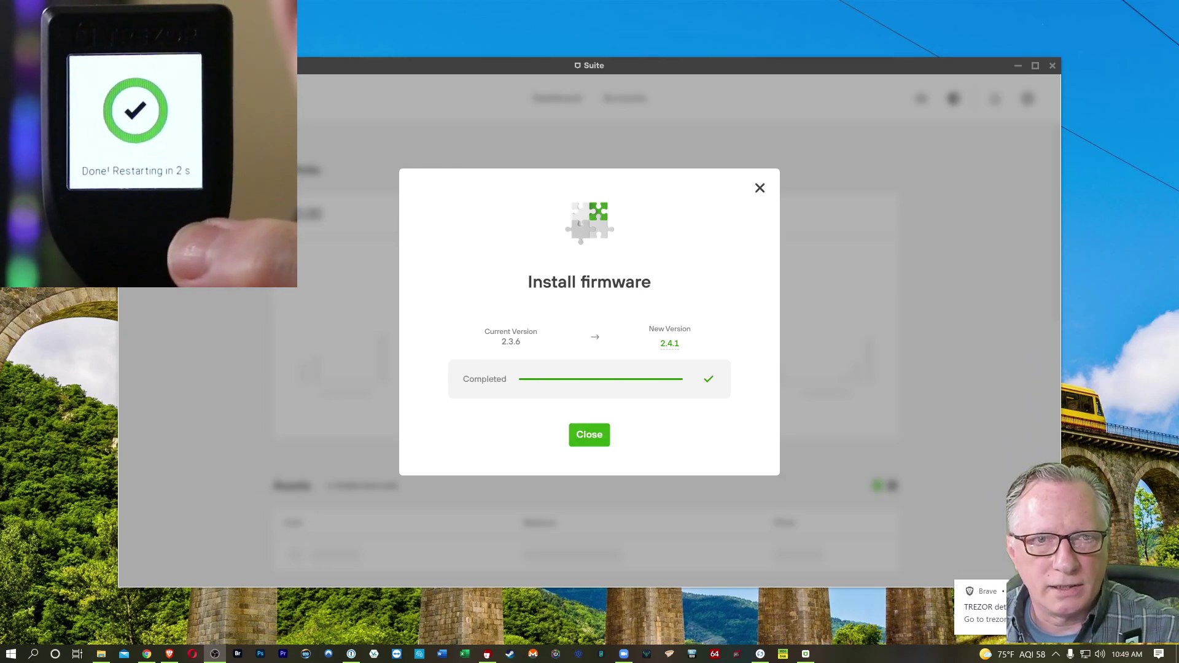
click(588, 436)
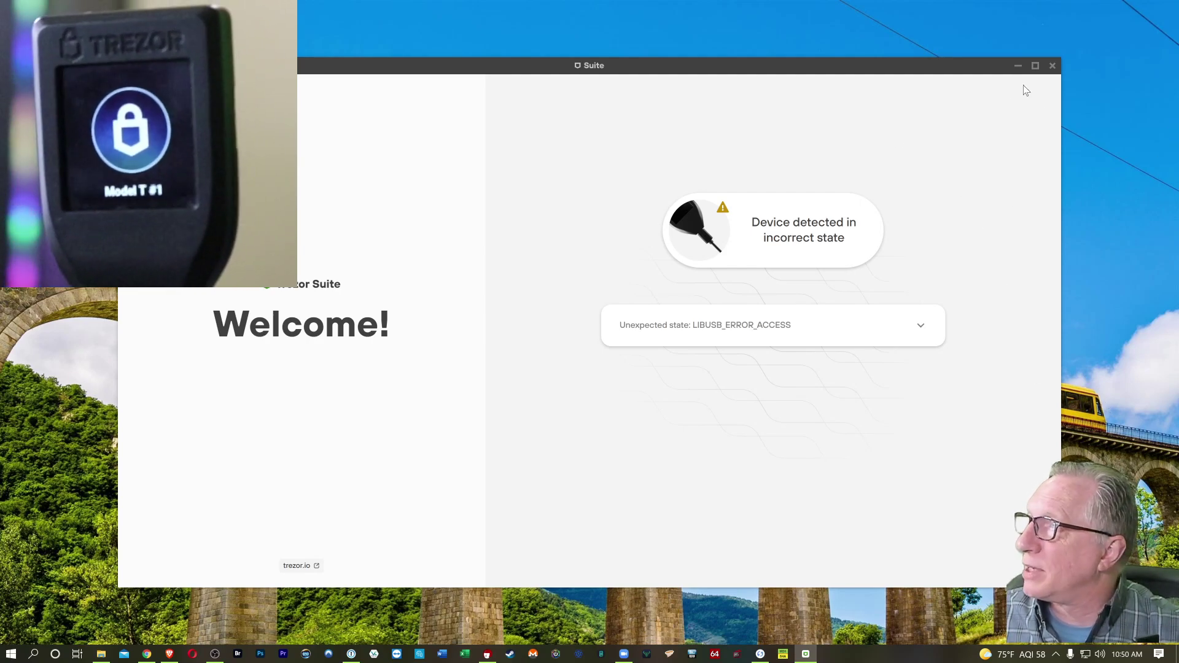
Close the Trezor Suite window showing the device error.
click(1052, 65)
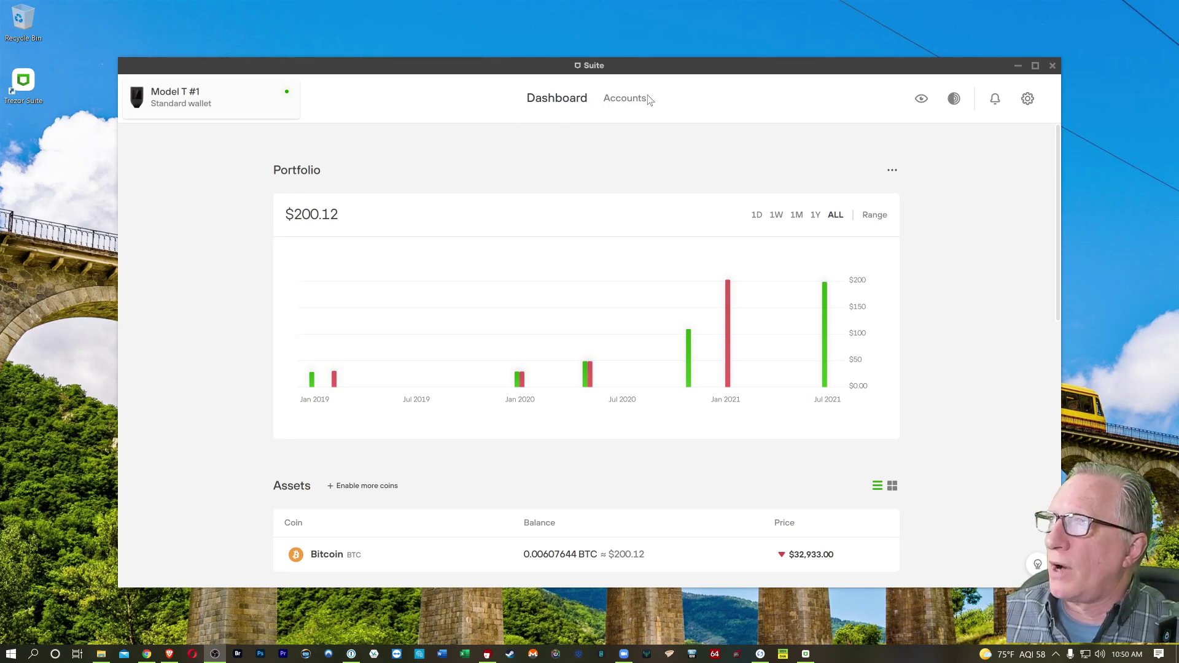
Compare the funded SegWit and empty native SegWit Bitcoin #1 accounts' types, settling on the empty one.
click(624, 100)
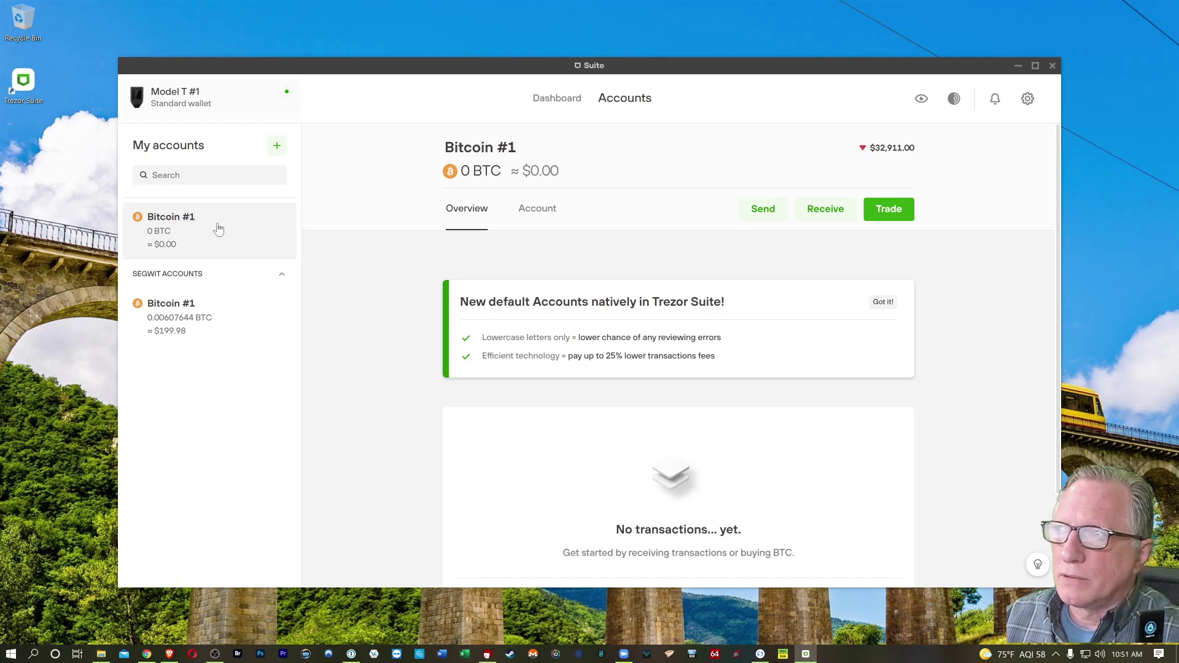
click(192, 309)
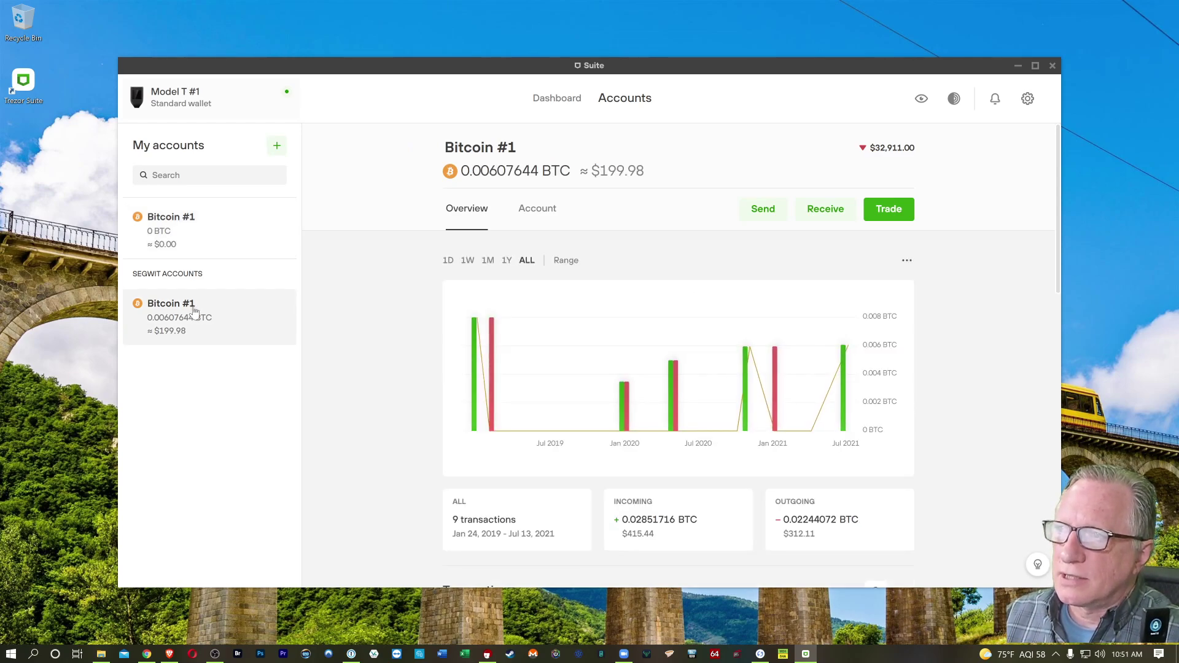
click(533, 214)
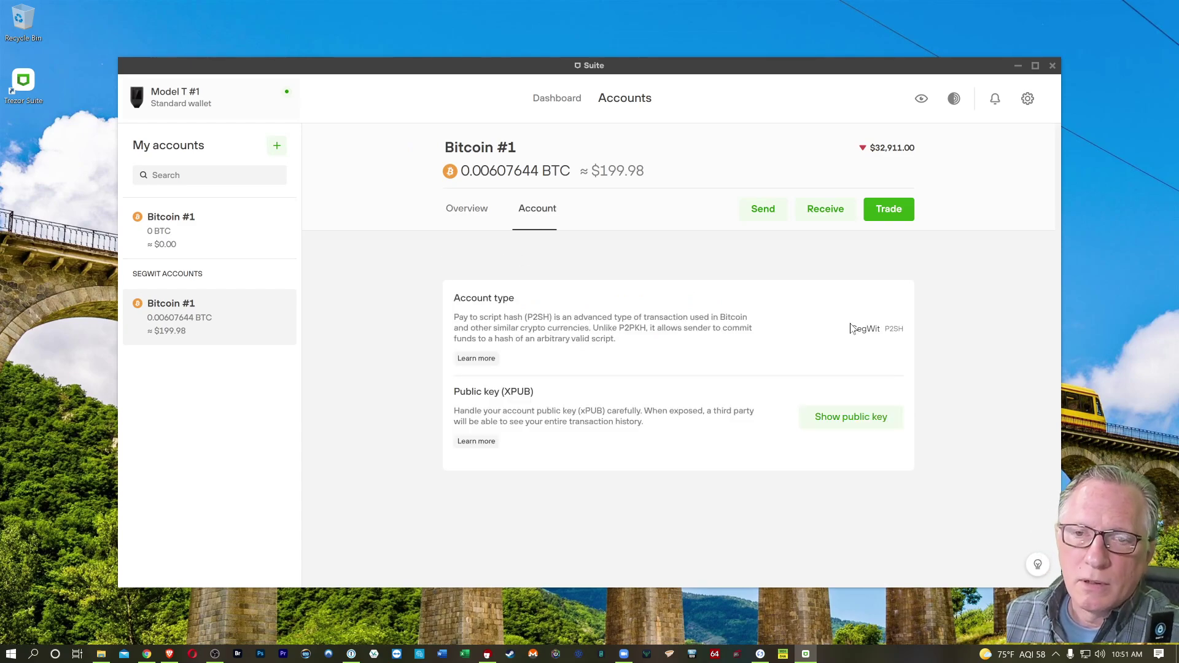
click(182, 227)
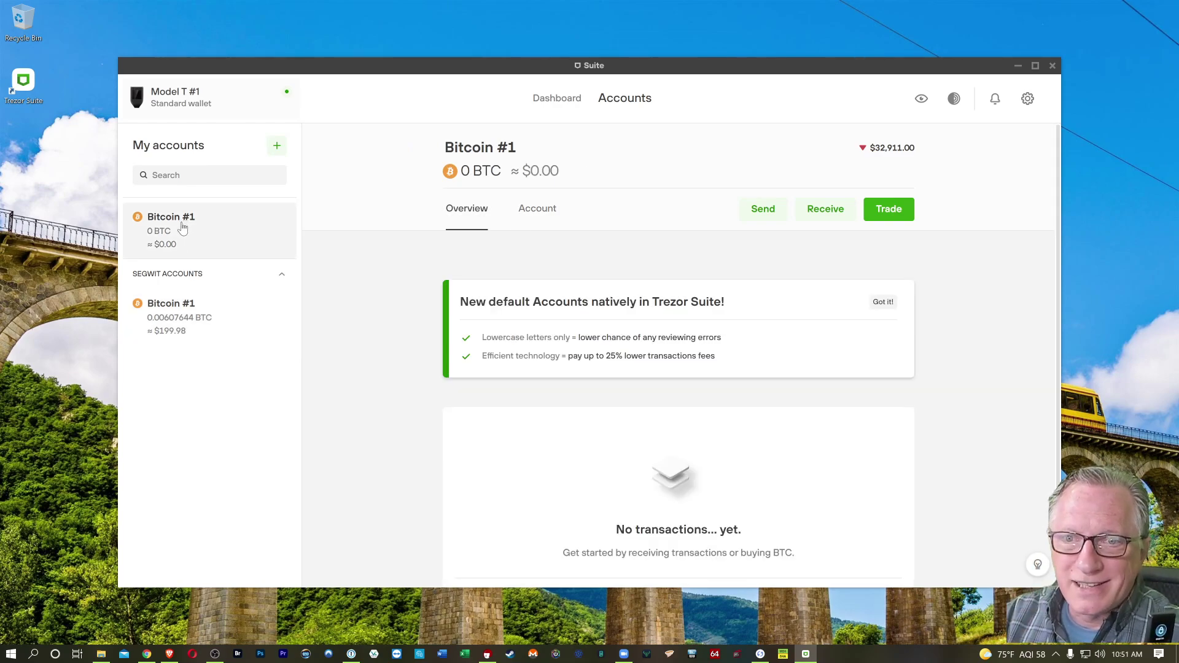
click(541, 208)
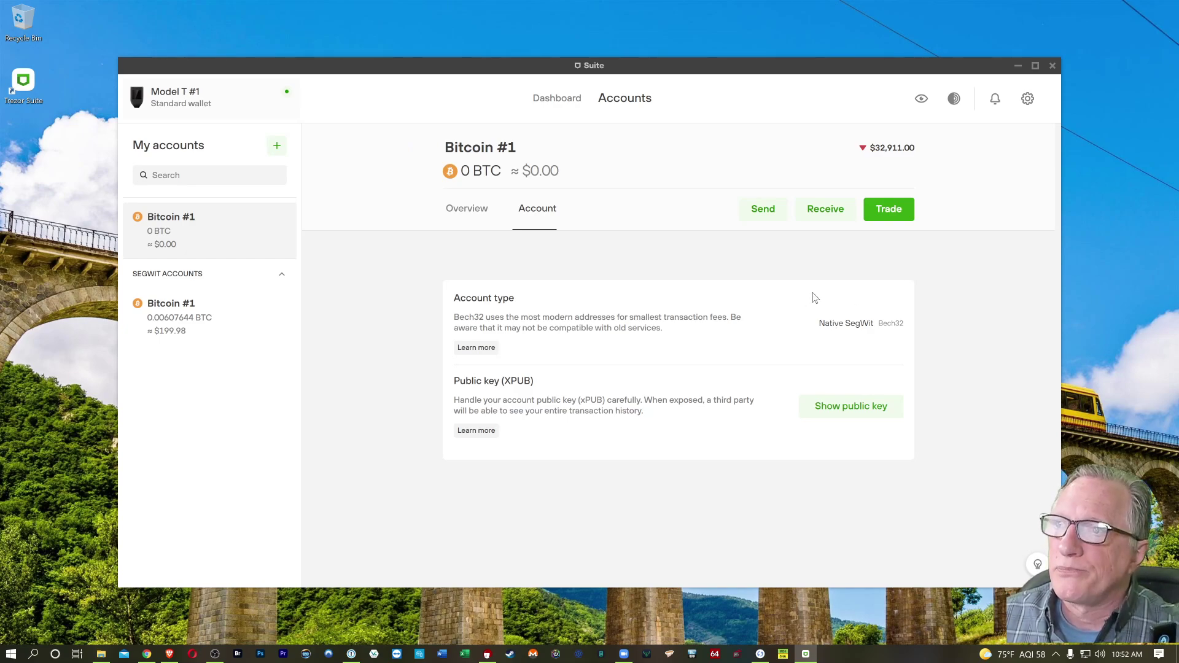
click(182, 340)
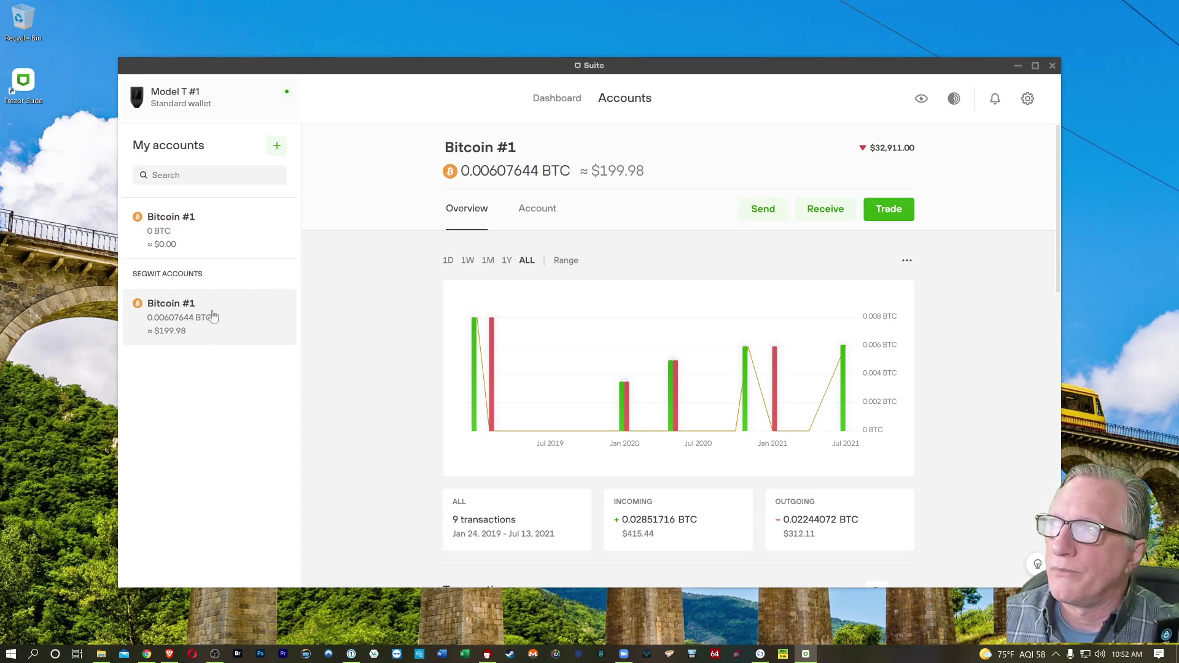
click(206, 235)
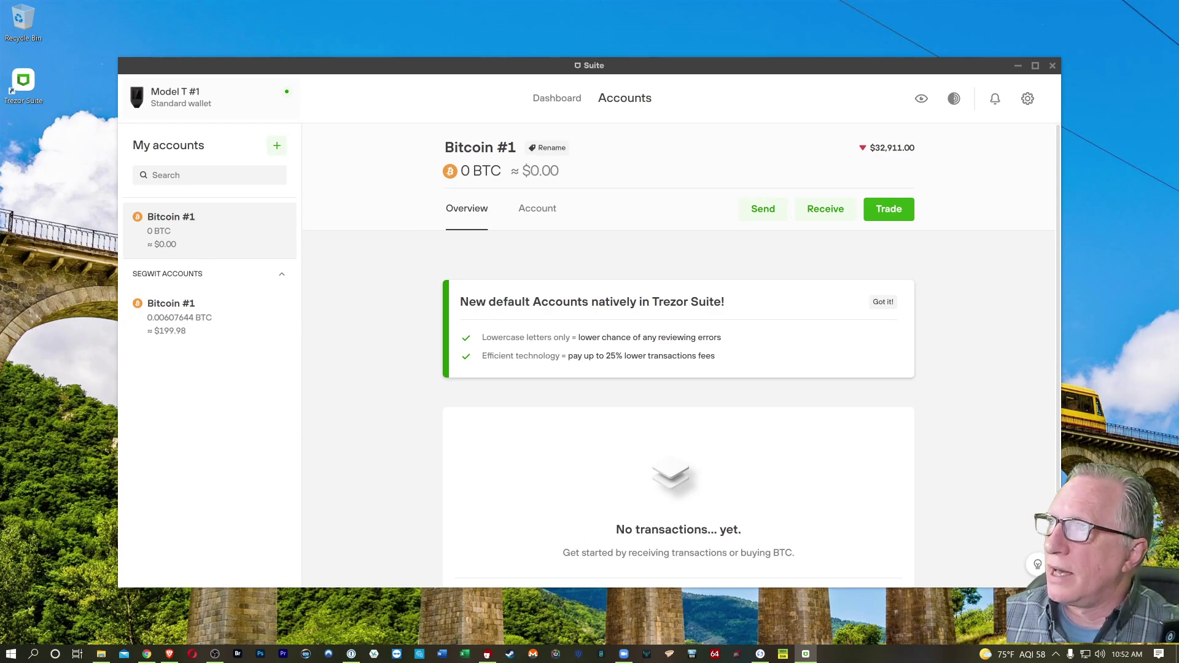
Reveal the empty Bitcoin #1 account's full receiving address, verify it on the Trezor, and copy it.
click(827, 213)
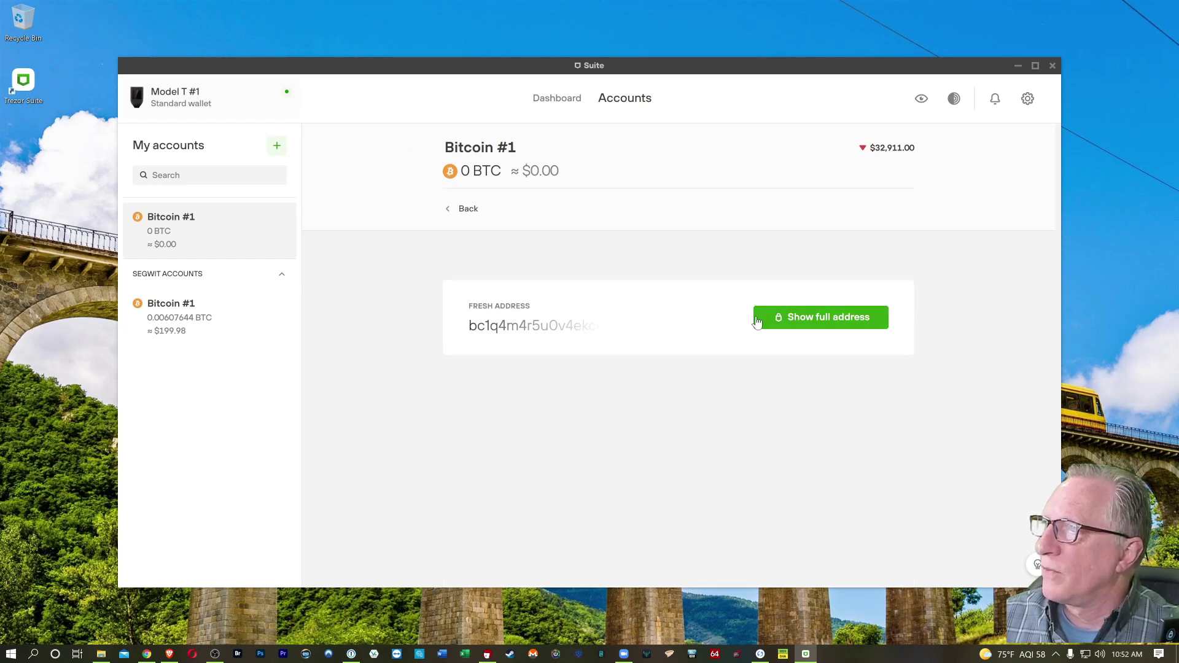
click(805, 318)
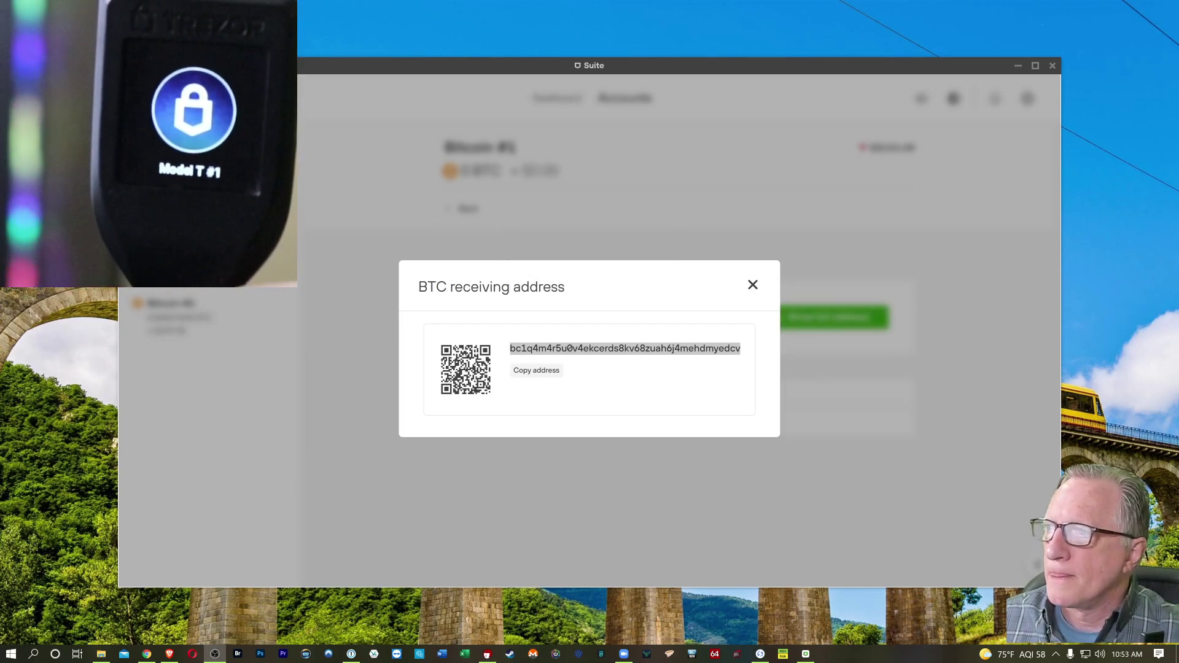
click(753, 284)
Fill a send from SegWit Bitcoin #1 with the pasted Bitcoin #1 address and max 0.0060483 BTC.
click(170, 323)
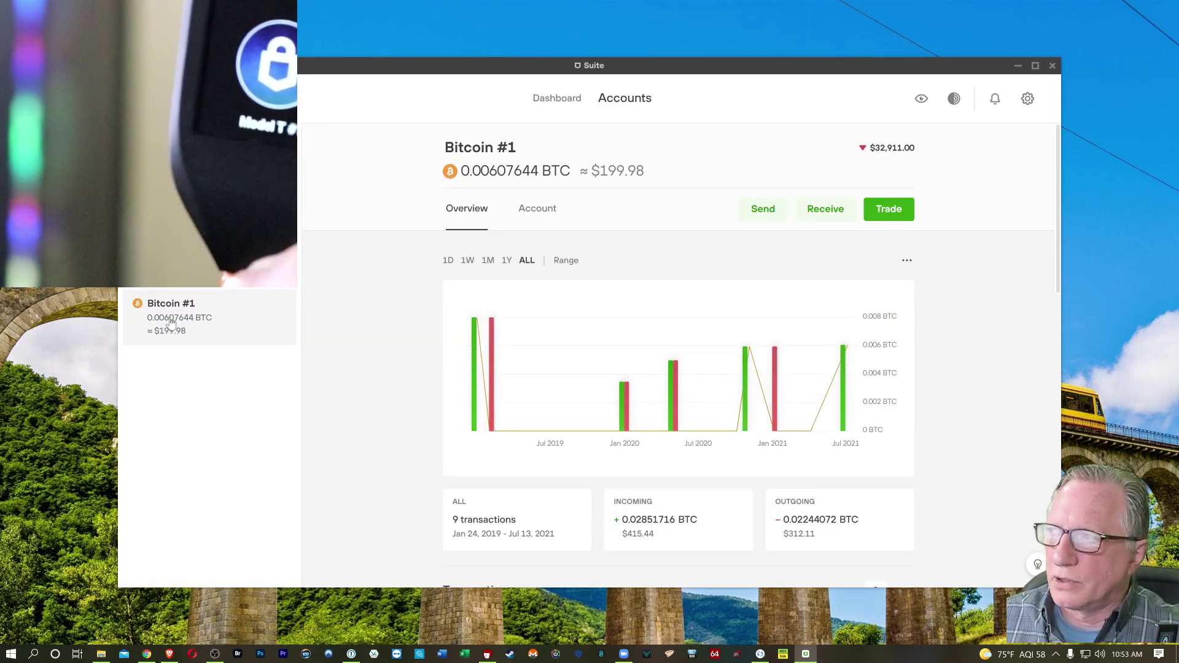
click(760, 209)
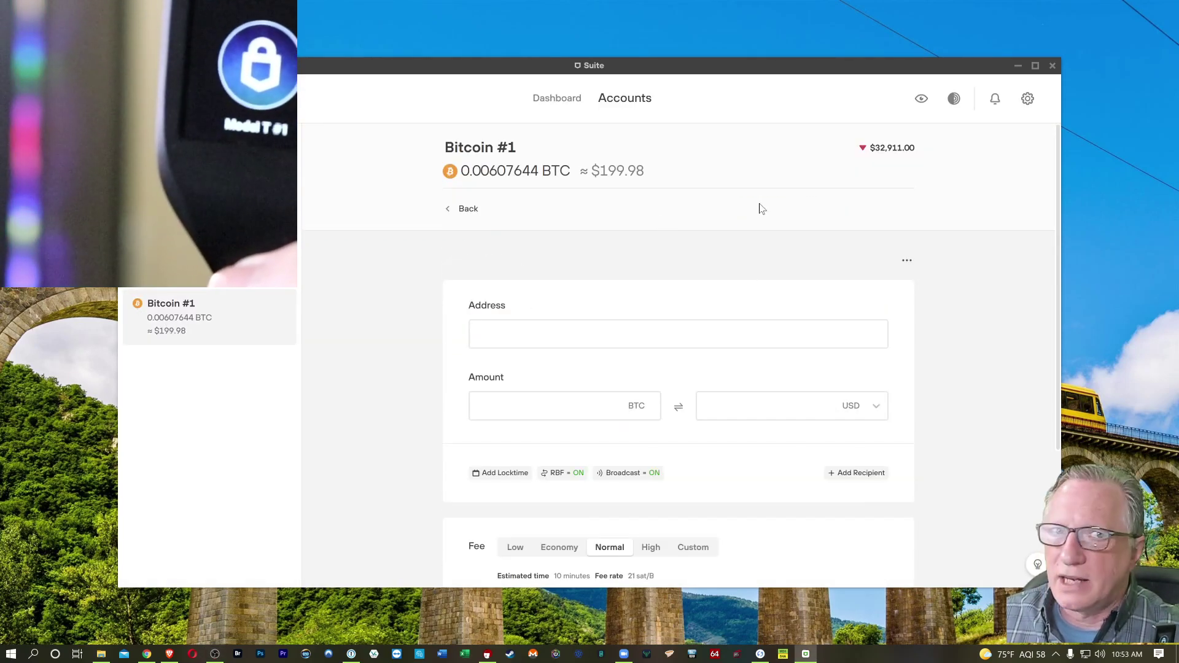
right_click(498, 334)
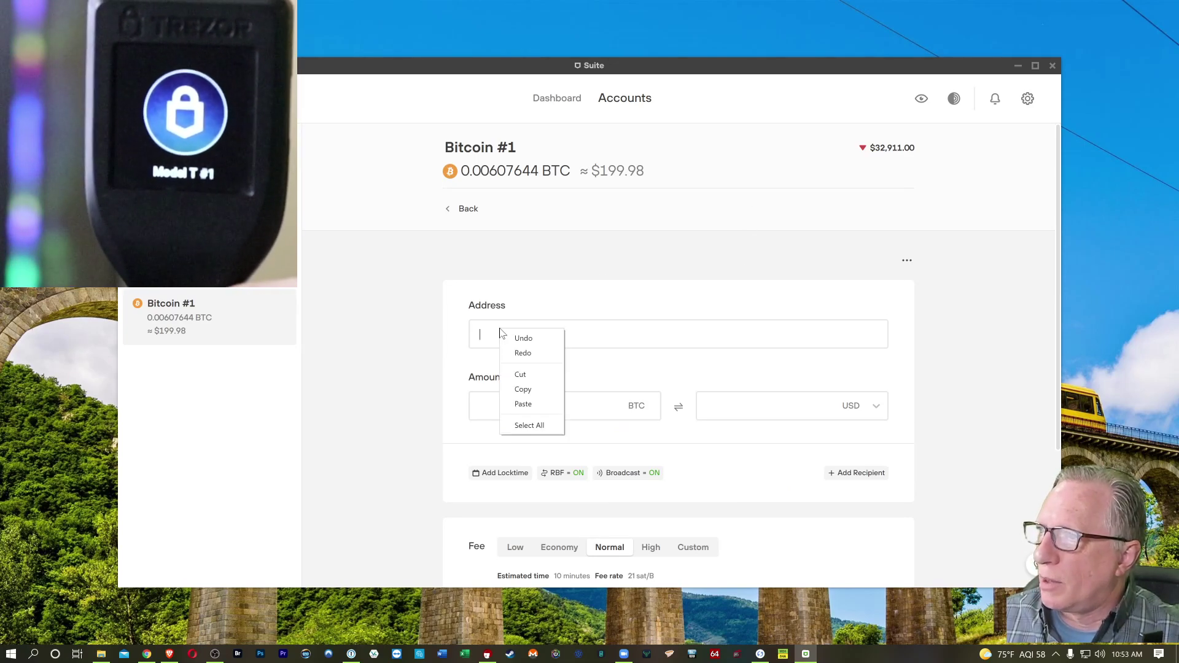
click(516, 387)
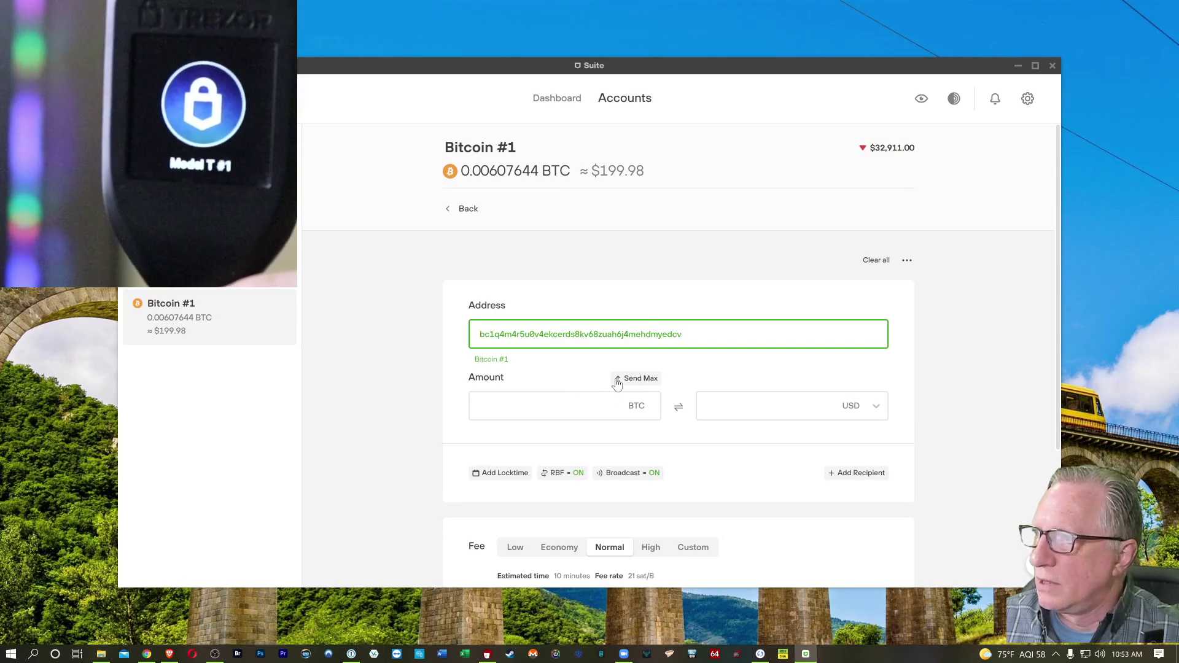
click(637, 379)
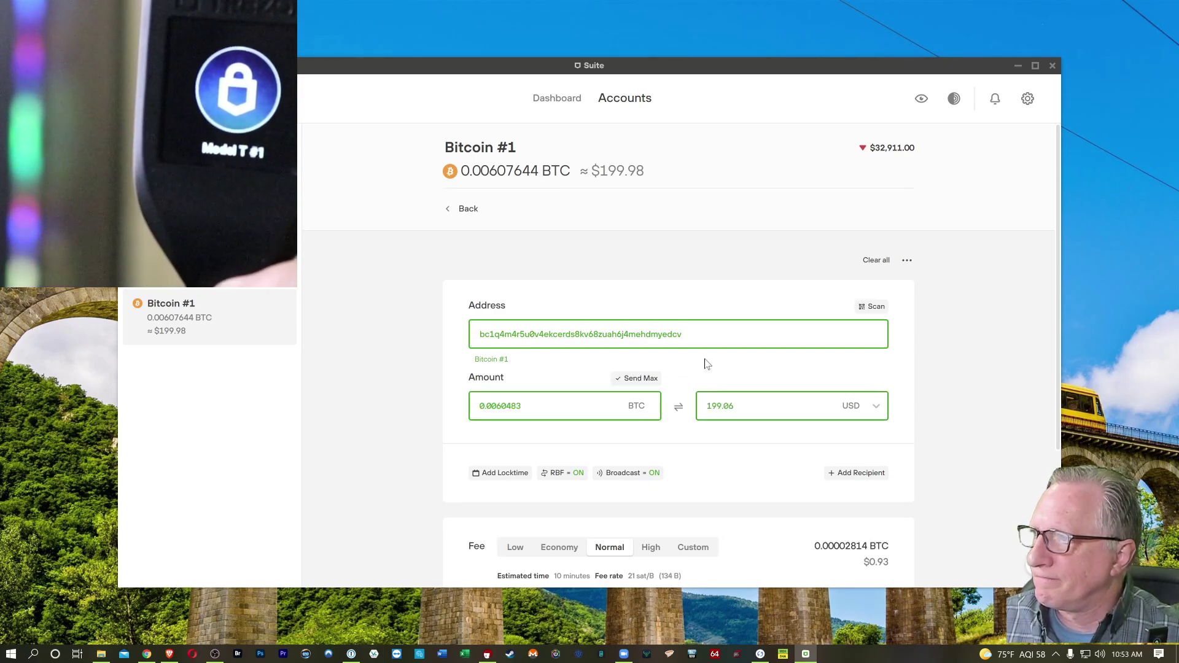
scroll(741, 462, down, 1)
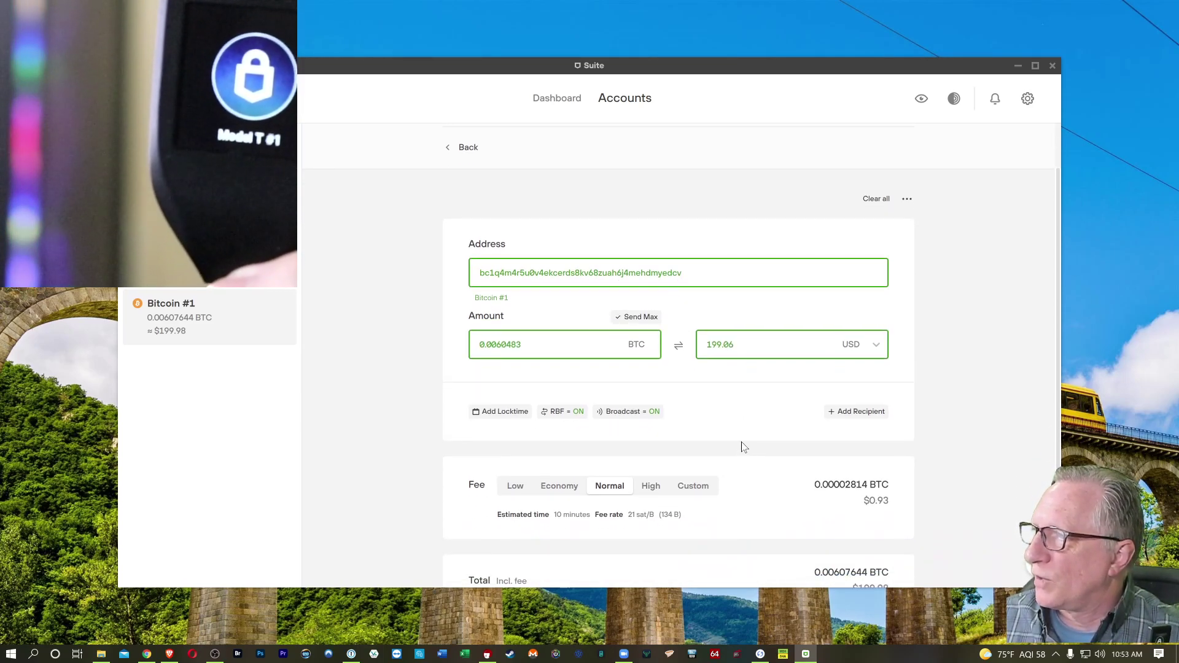
scroll(742, 440, down, 1)
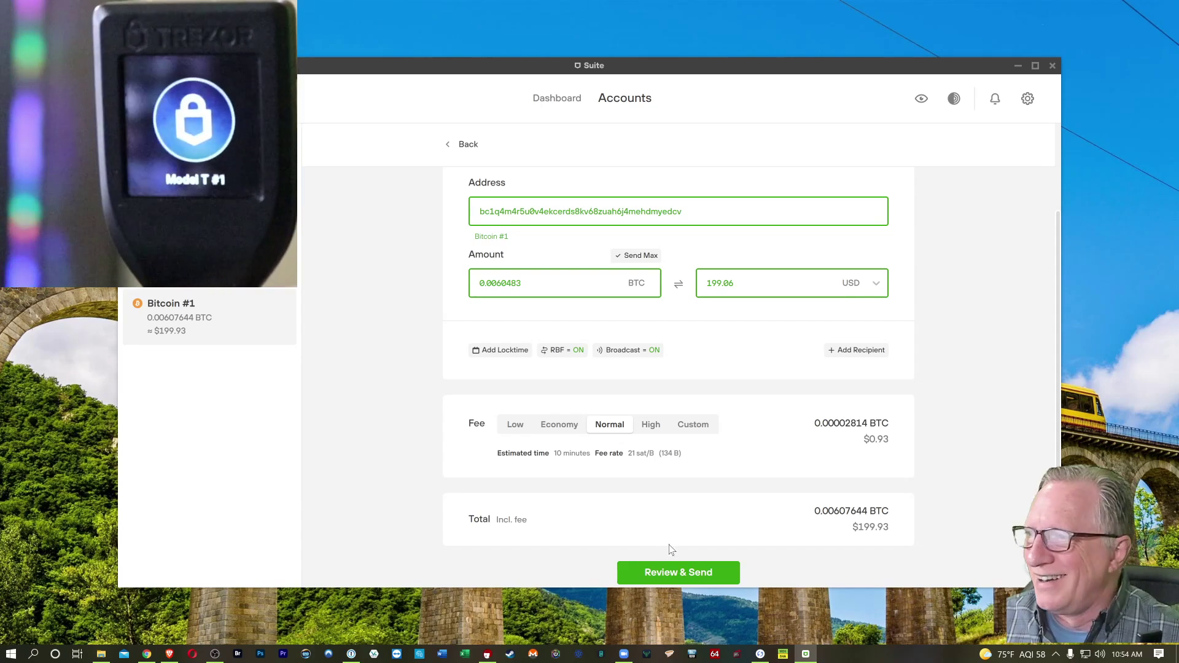
Review the 0.0060483 BTC transfer with its $0.93 fee and confirm it on the Trezor.
click(678, 569)
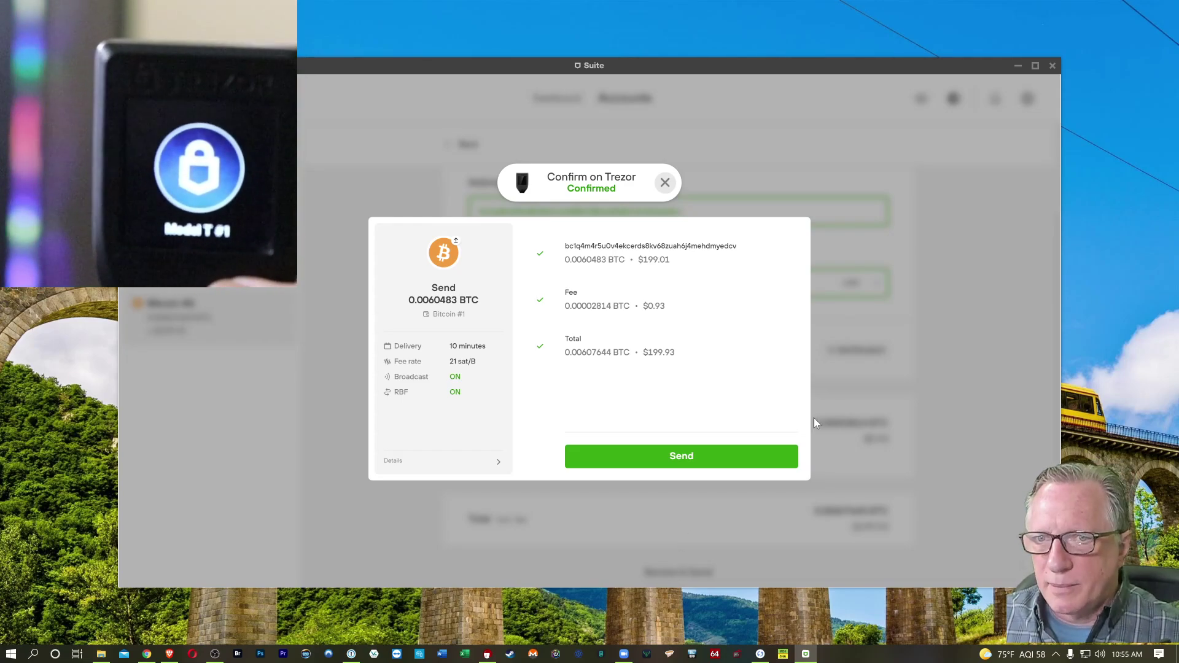
Broadcast the 0.0060483 BTC transaction to the native SegWit Bitcoin #1 account.
click(676, 462)
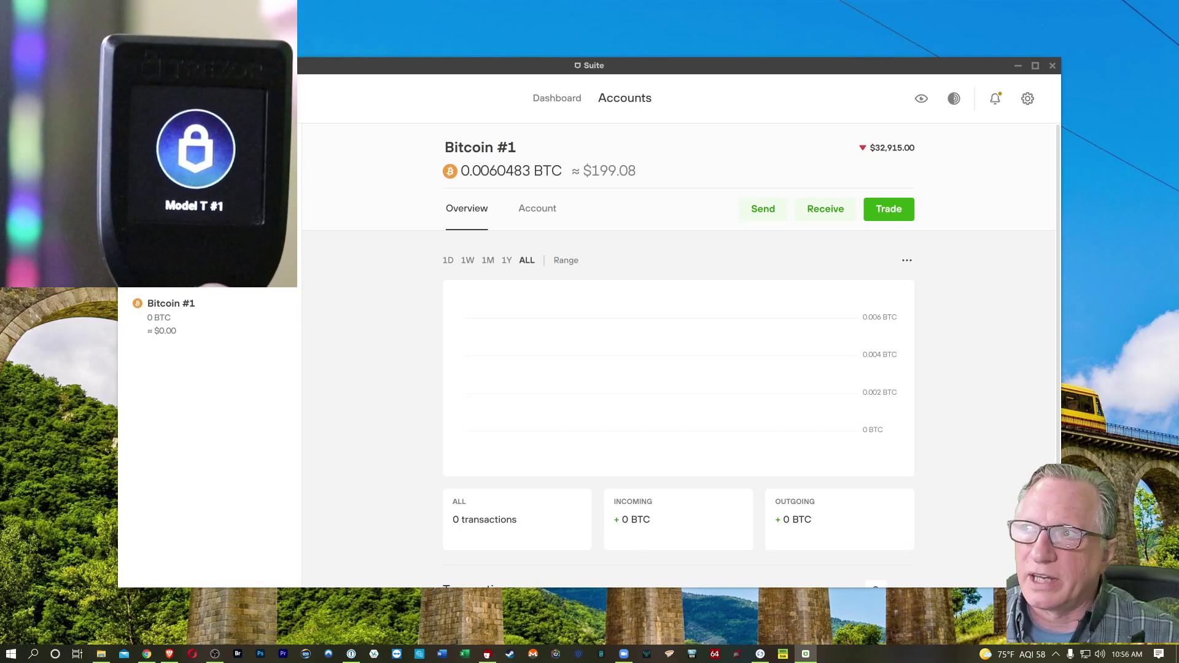
Create a new Bitcoin account of type Native SegWit, Bitcoin #2.
click(280, 146)
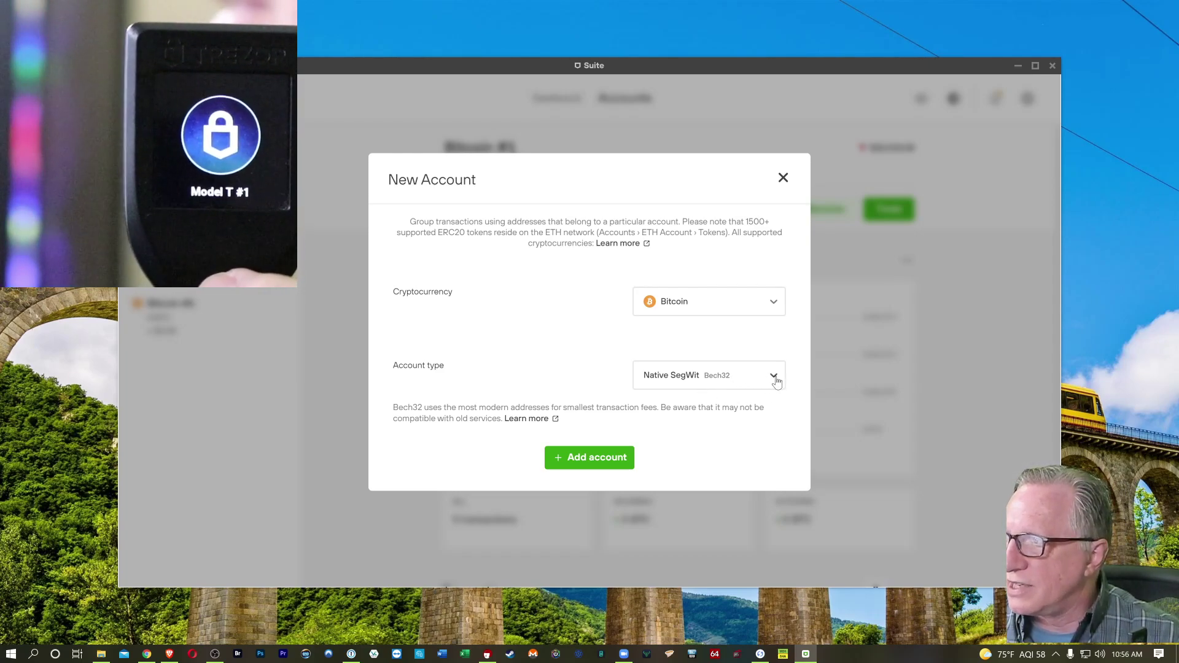
click(775, 378)
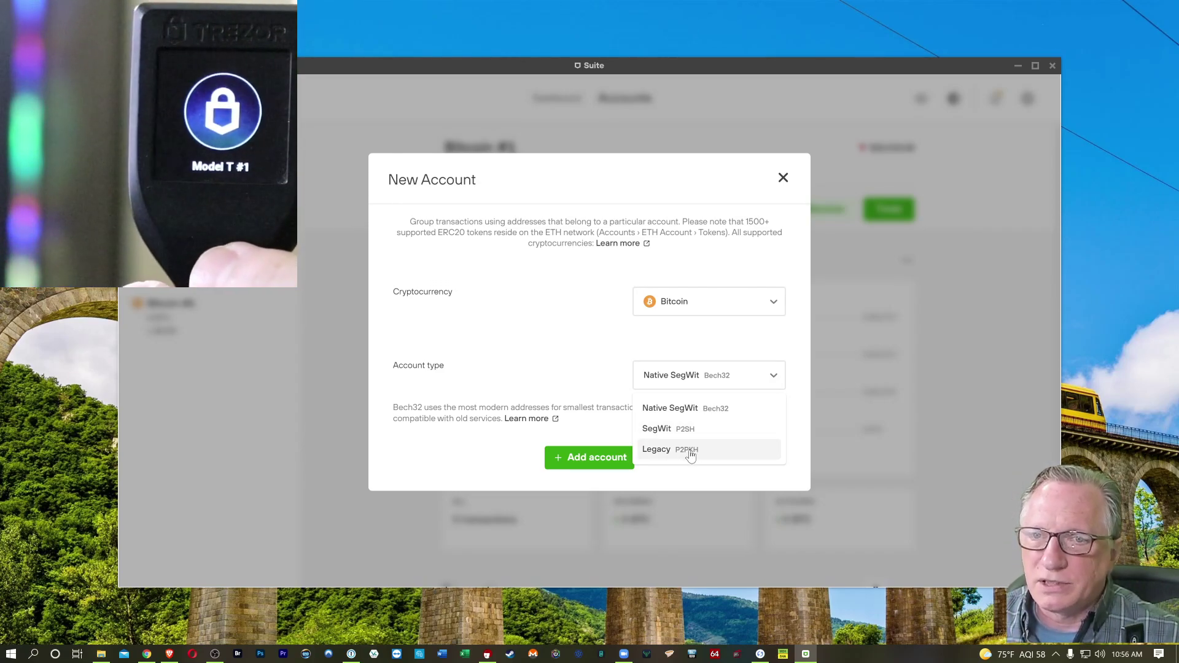
click(709, 377)
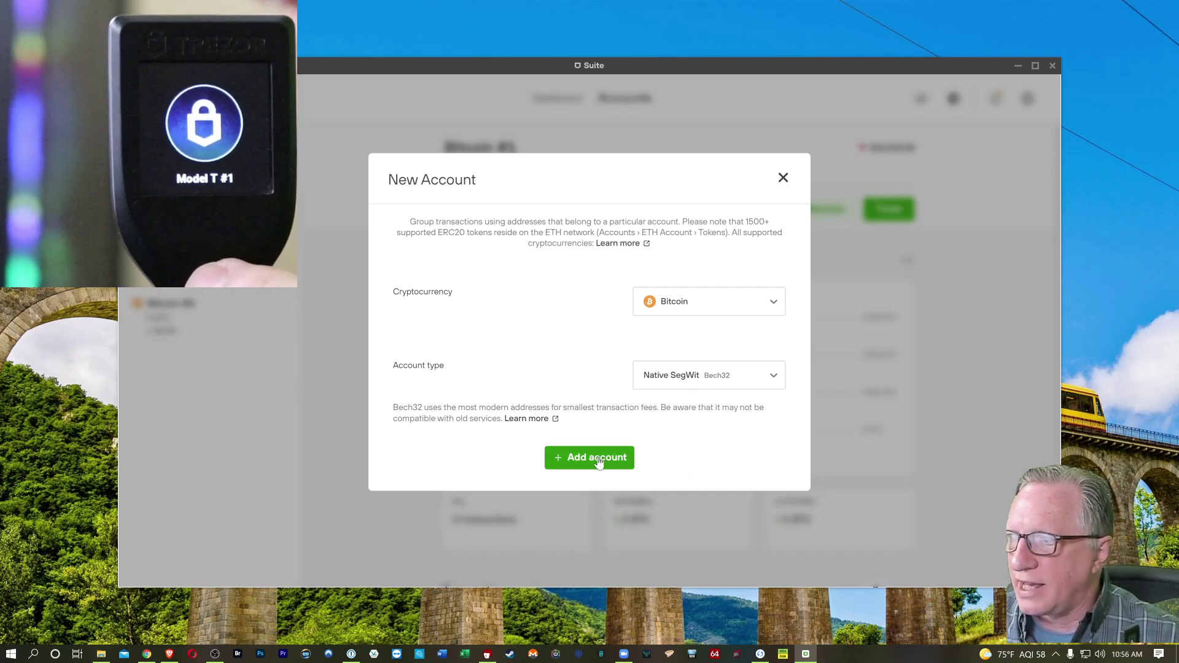
click(598, 459)
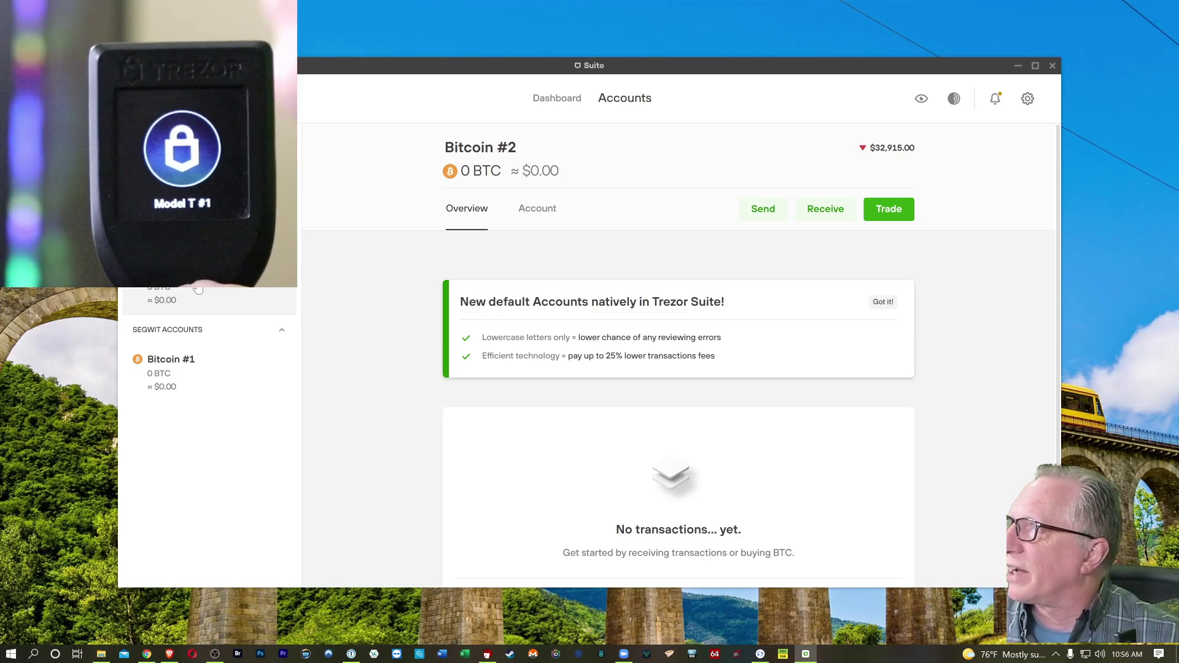
mouse_move(543, 147)
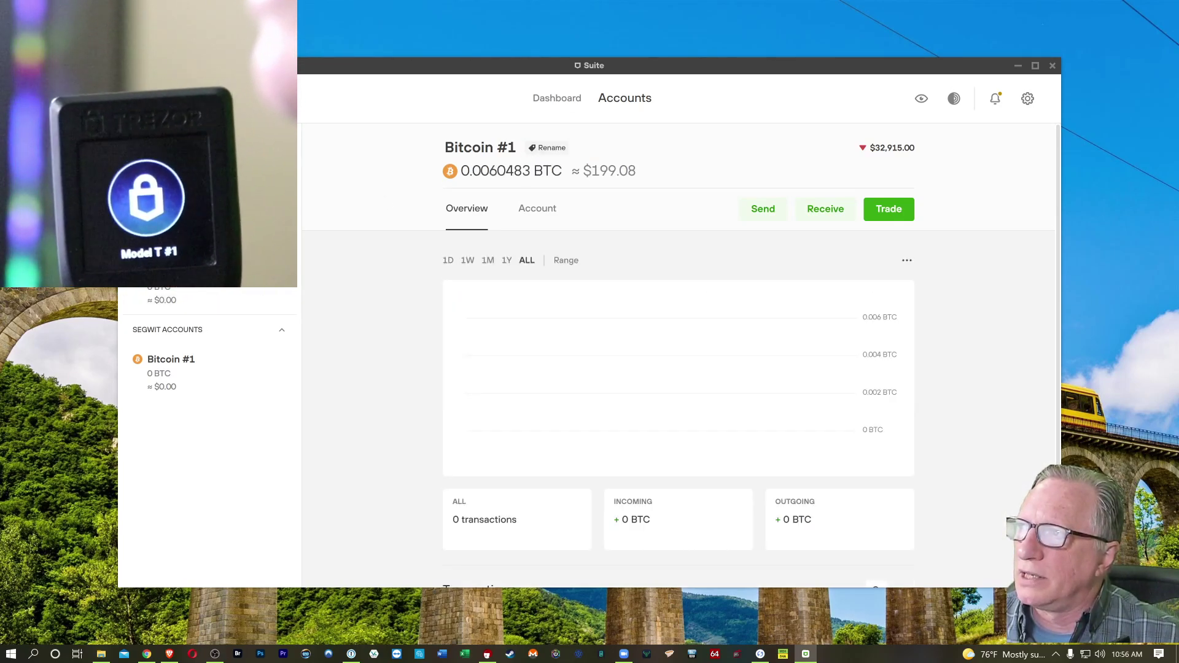
Rename the funded Bitcoin #1 account to 'Bitcoin Main', dismissing the label storage prompt.
click(544, 150)
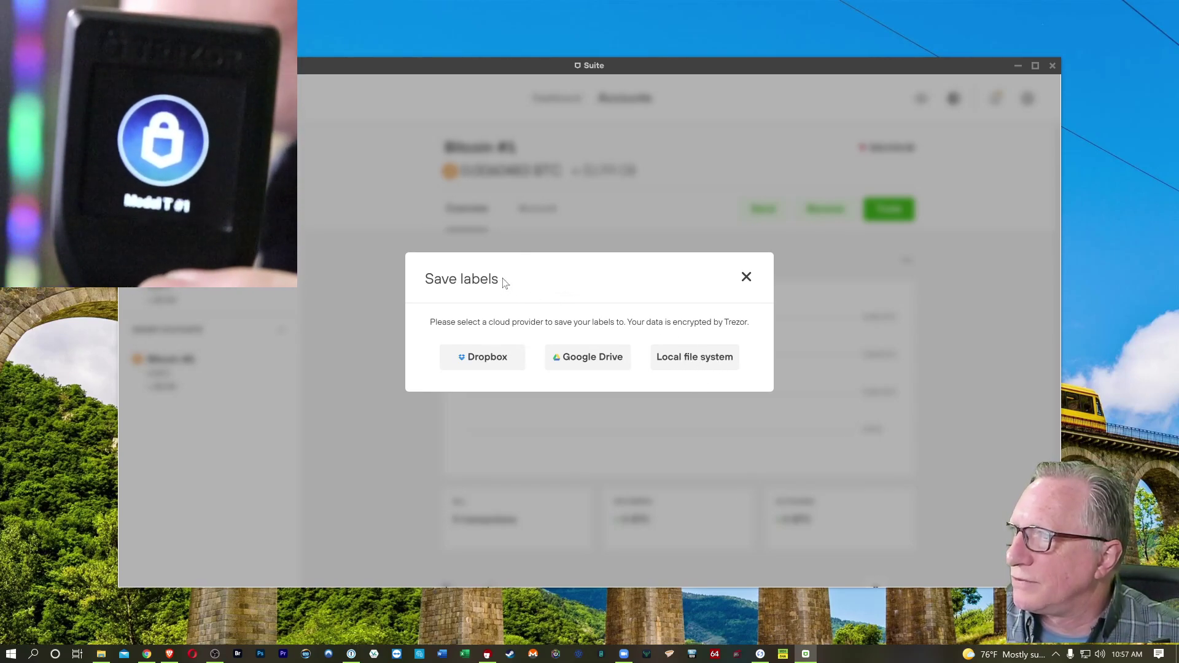
click(679, 358)
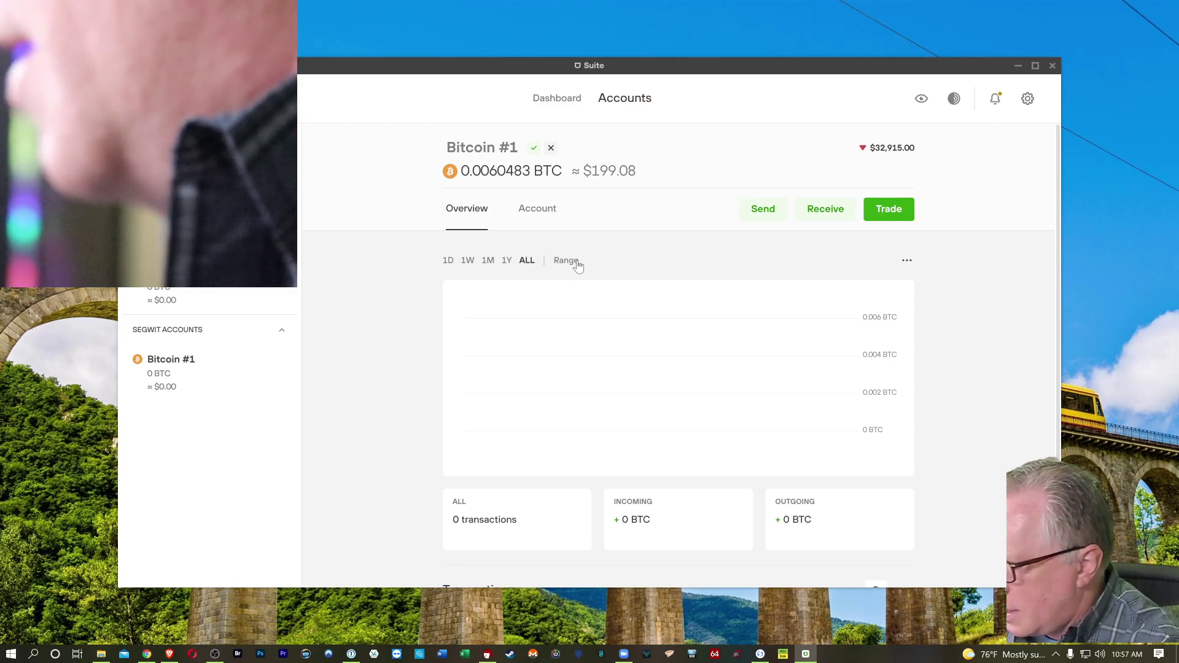
key(ctrl+a)
text(B)
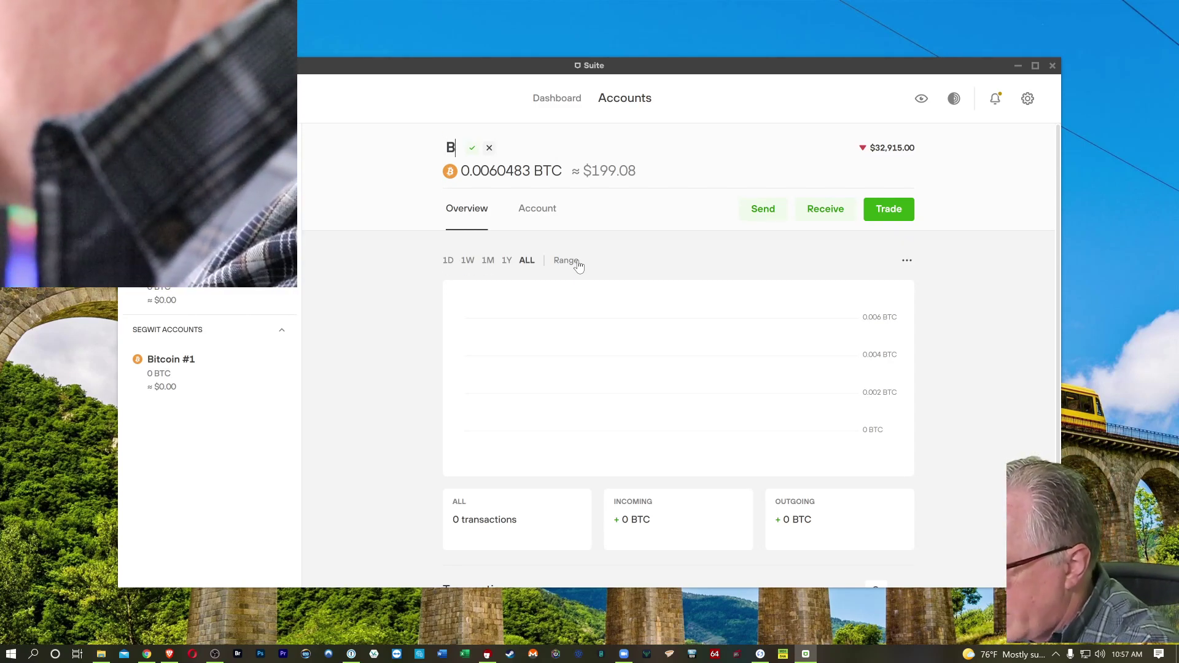
text(itcoin M)
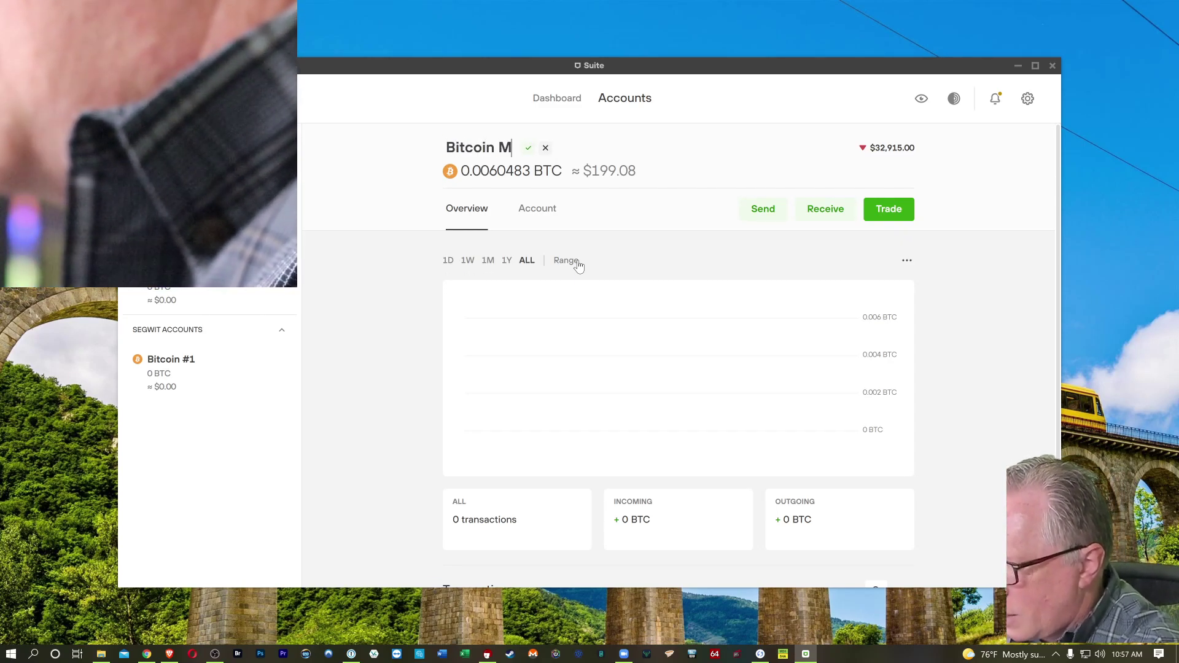
text(ain)
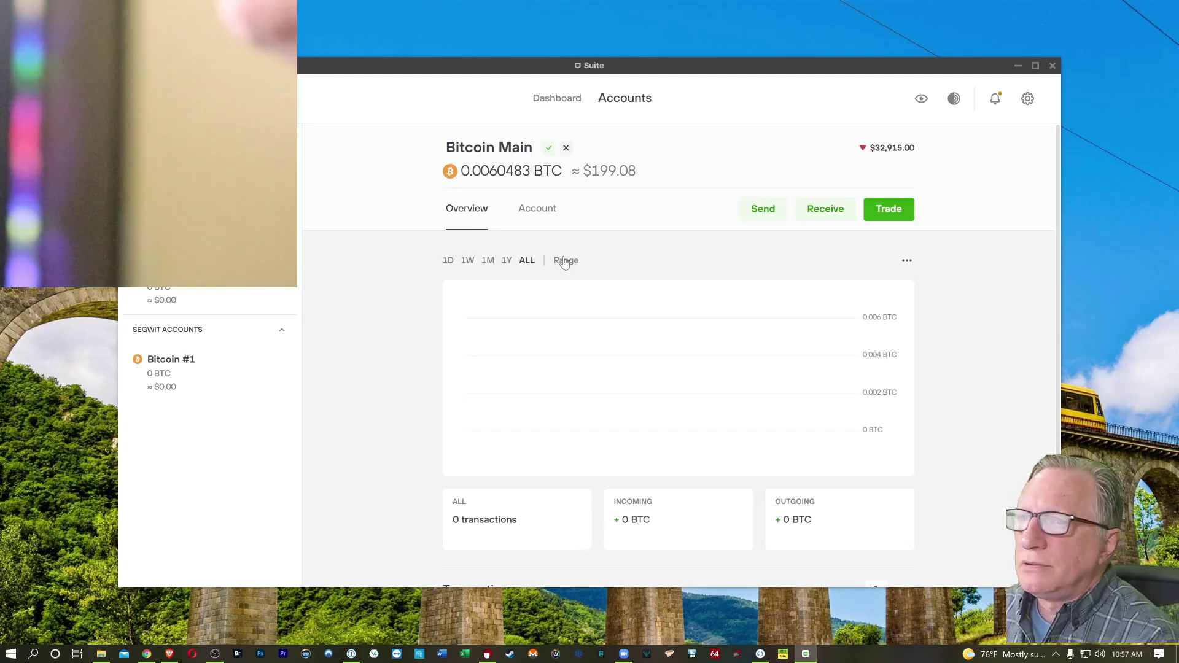
click(550, 150)
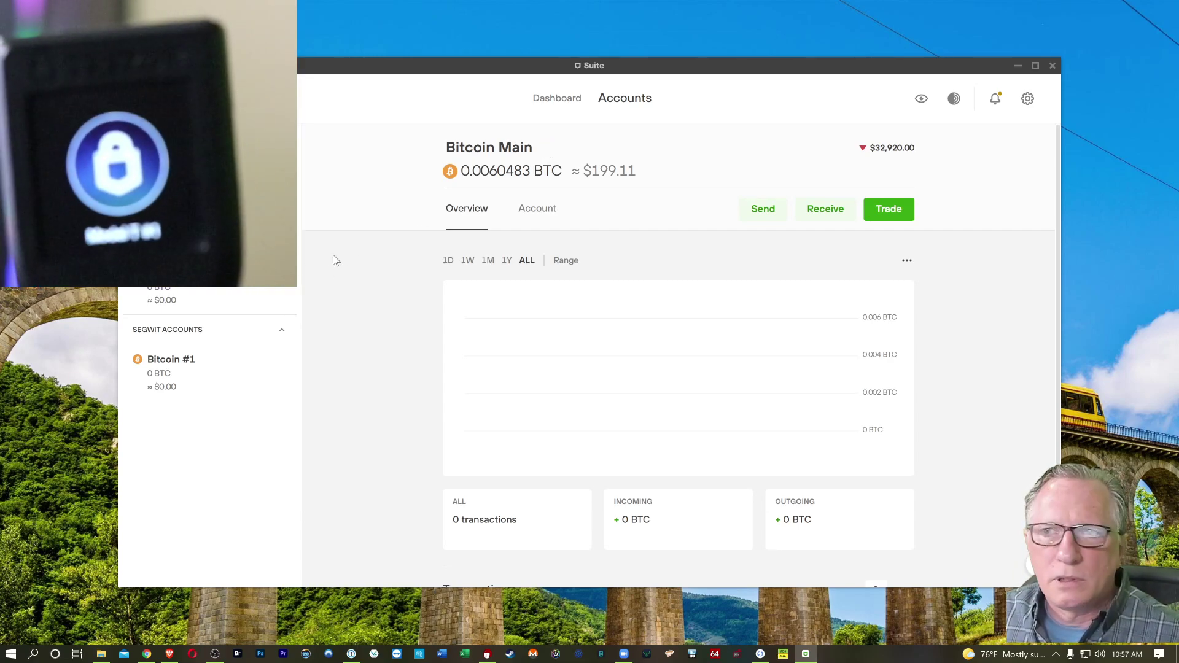
Rename the empty Bitcoin #2 account to 'Bitcoin Savings' by pasting the name.
click(172, 290)
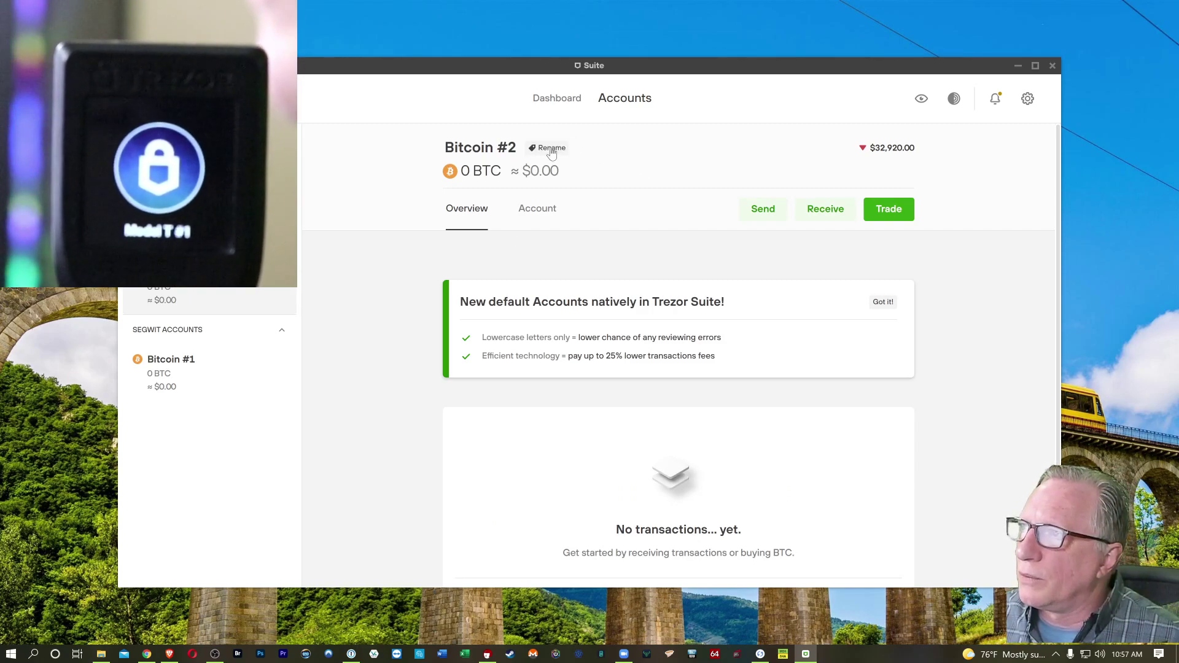
click(552, 151)
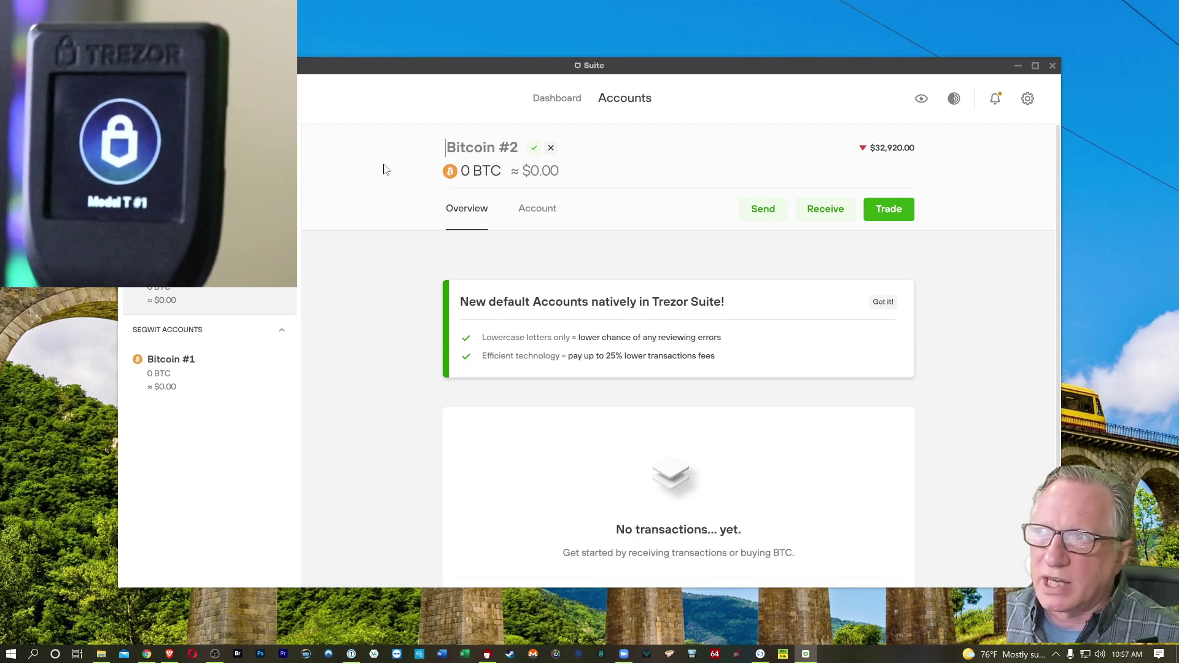
text(Bitcoin Savings)
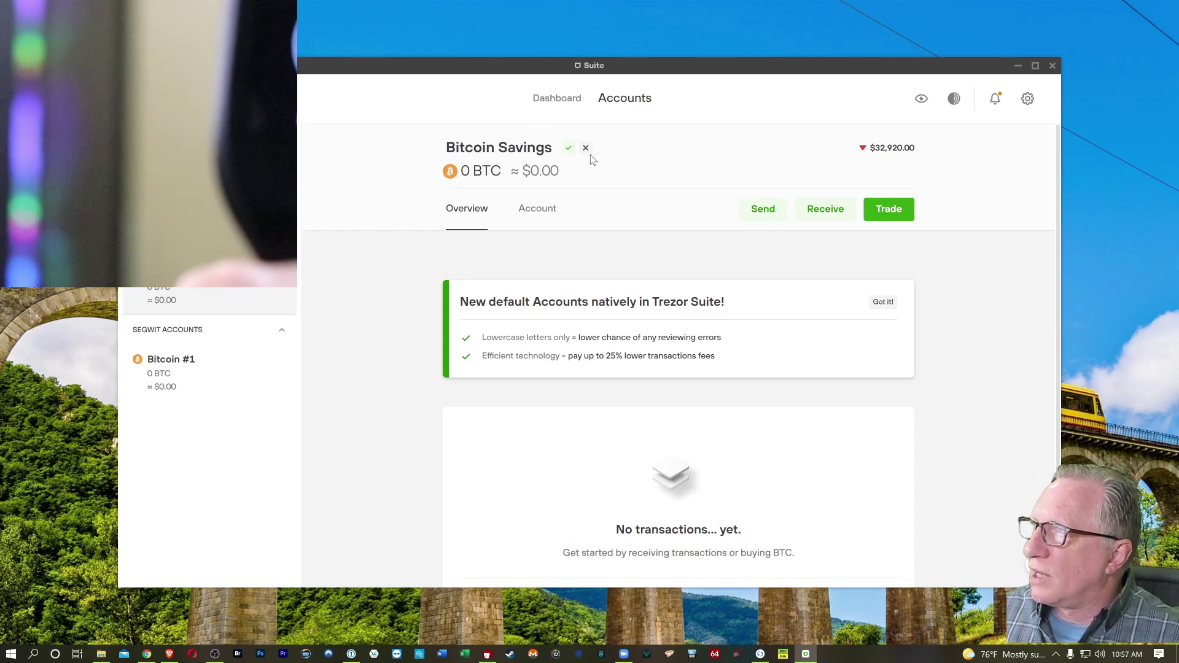
click(569, 148)
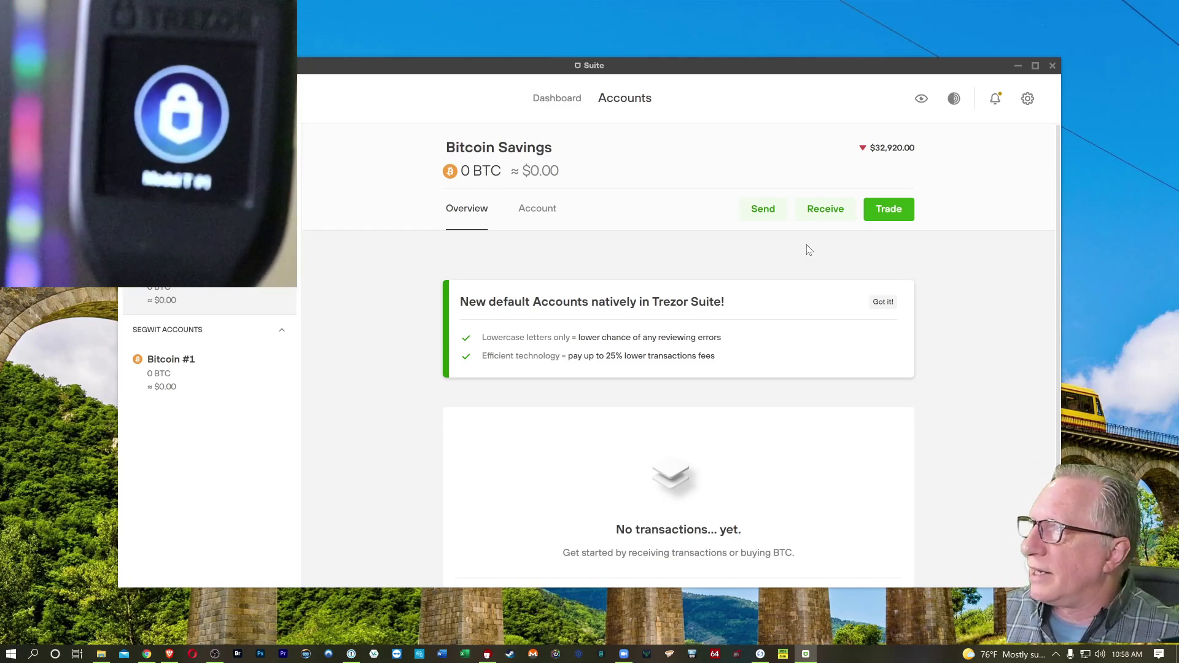
scroll(733, 259, down, 1)
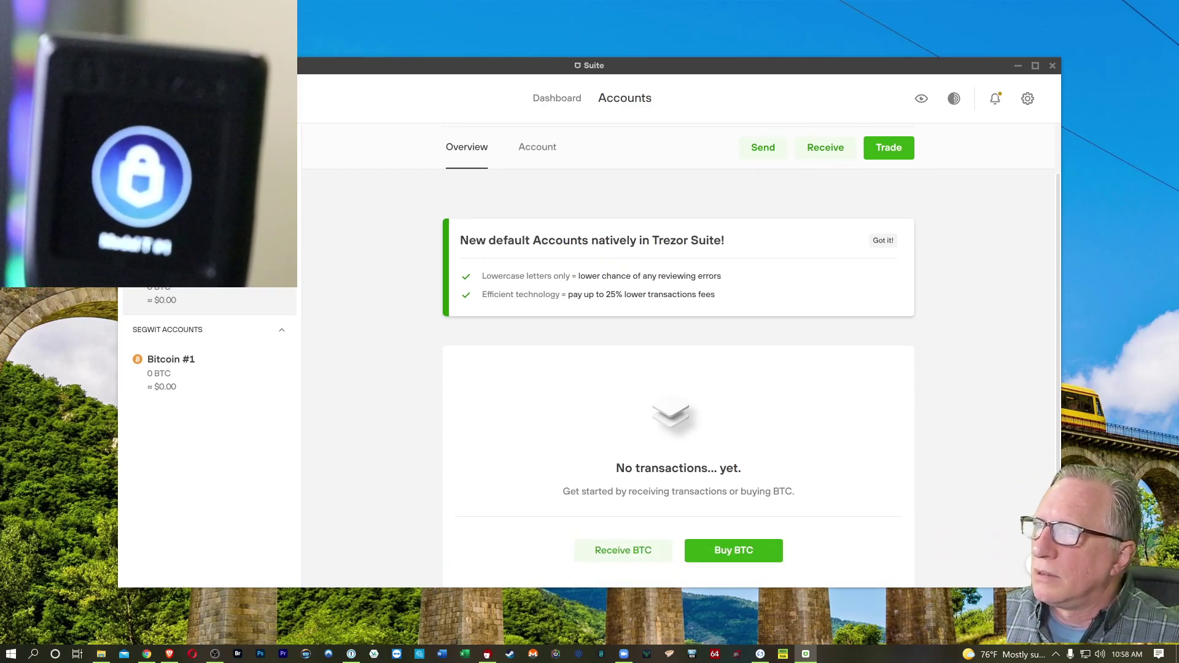
Enter 100 USD in the Buy BTC form and compare provider offers.
click(739, 555)
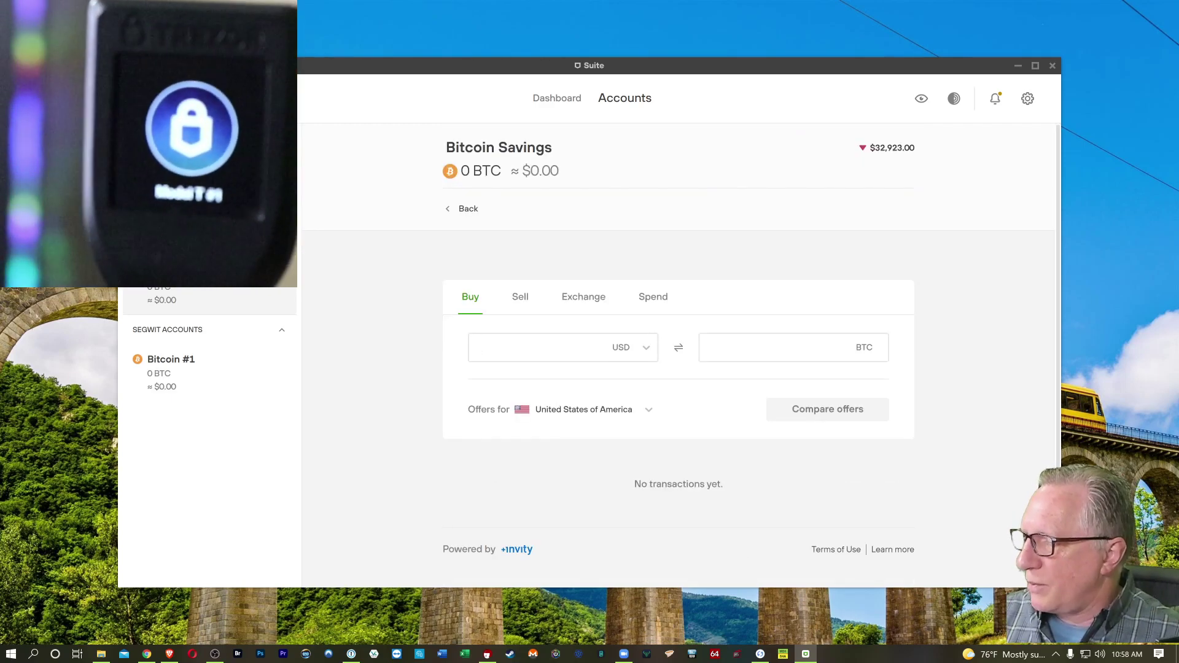
text(100)
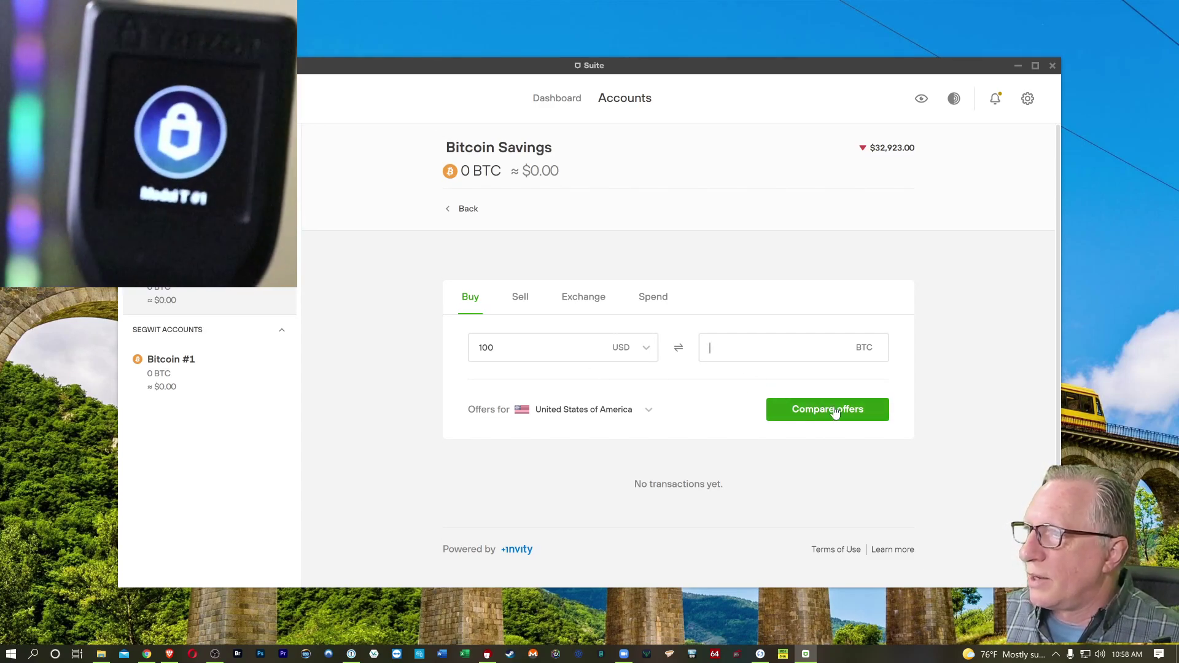
click(838, 411)
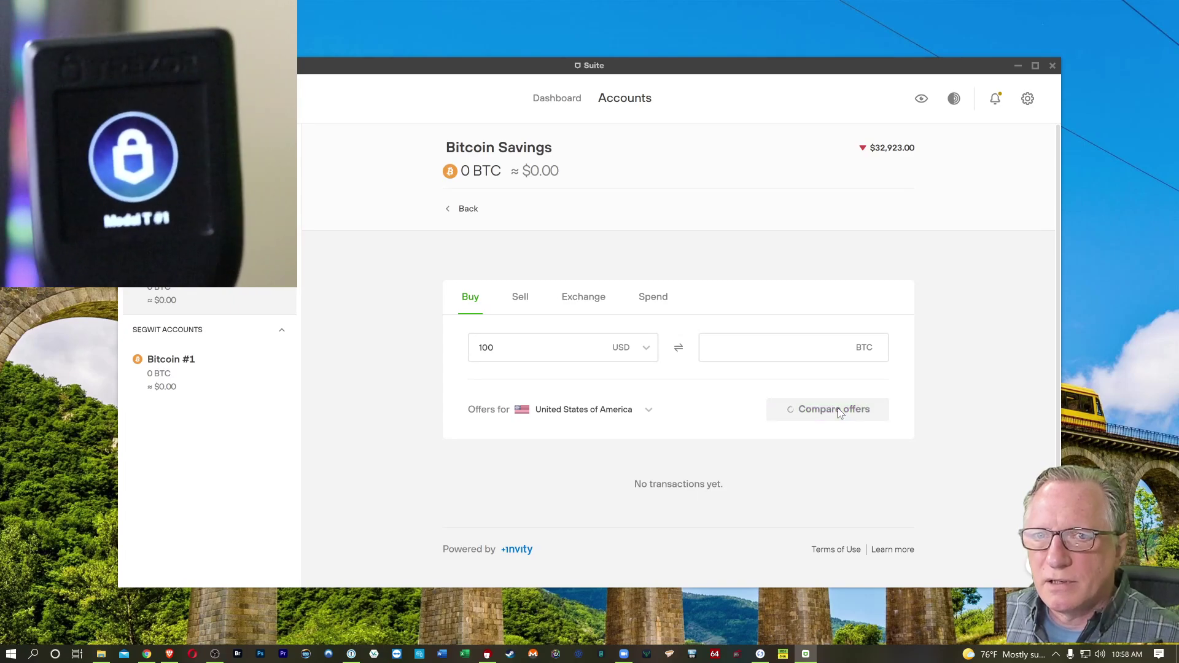
Scroll through the buy offers, topped by Banxa's 0.00290046 BTC via credit card.
scroll(617, 396, down, 4)
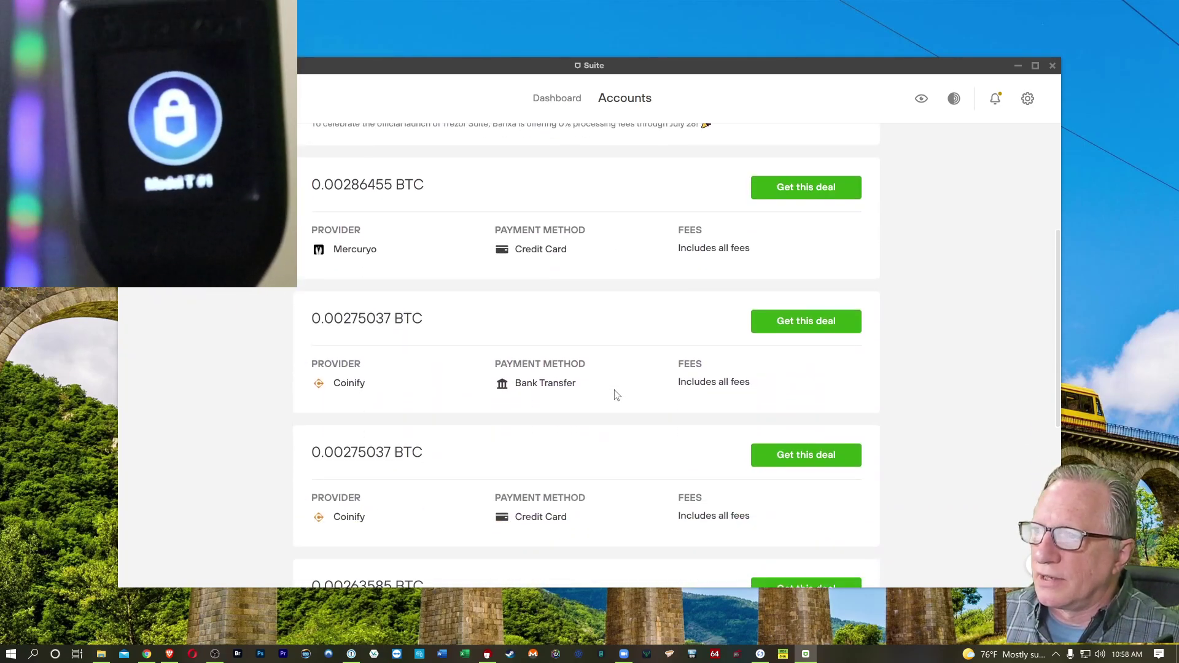
scroll(616, 400, up, 5)
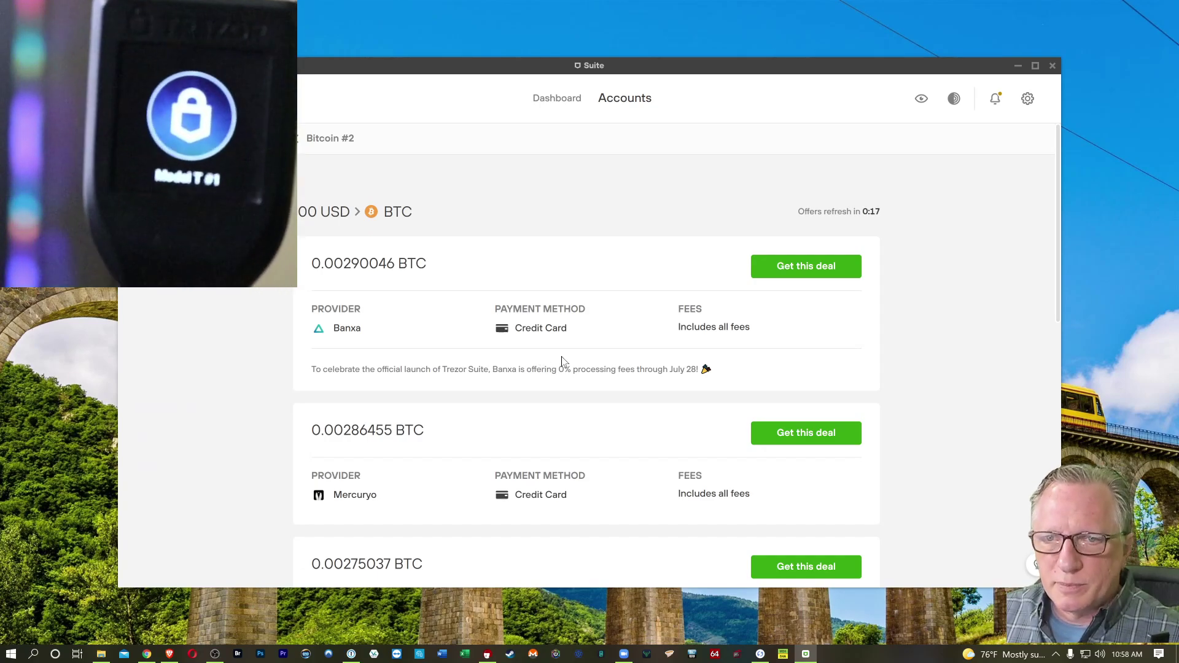
scroll(568, 387, down, 4)
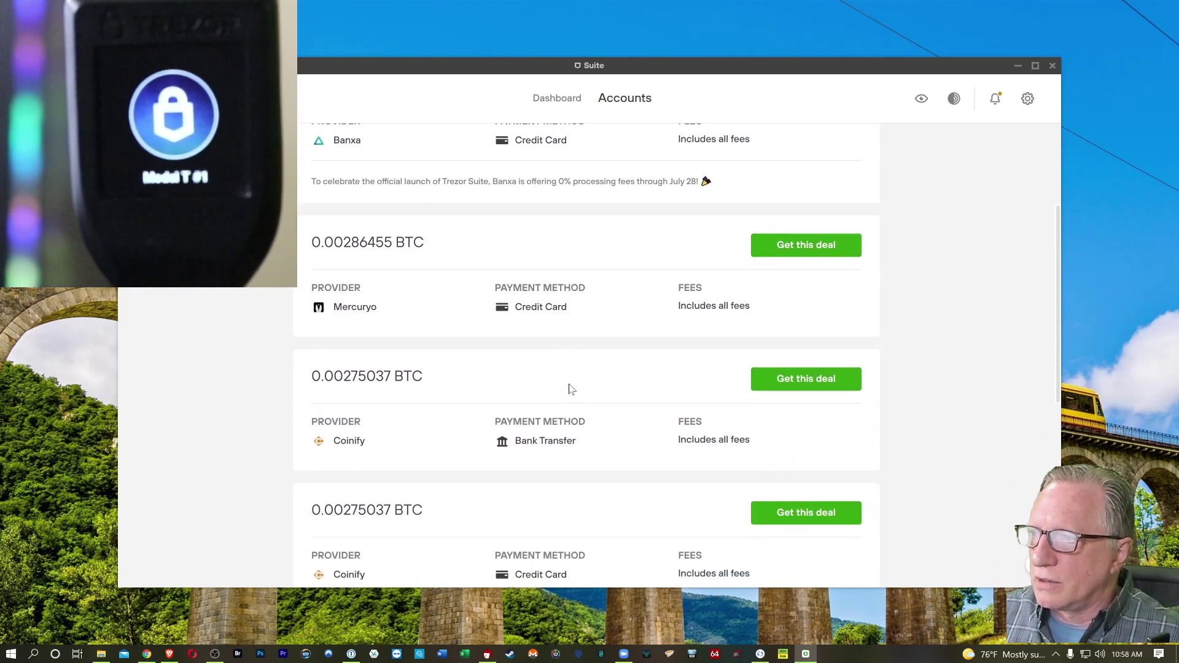
scroll(568, 396, down, 6)
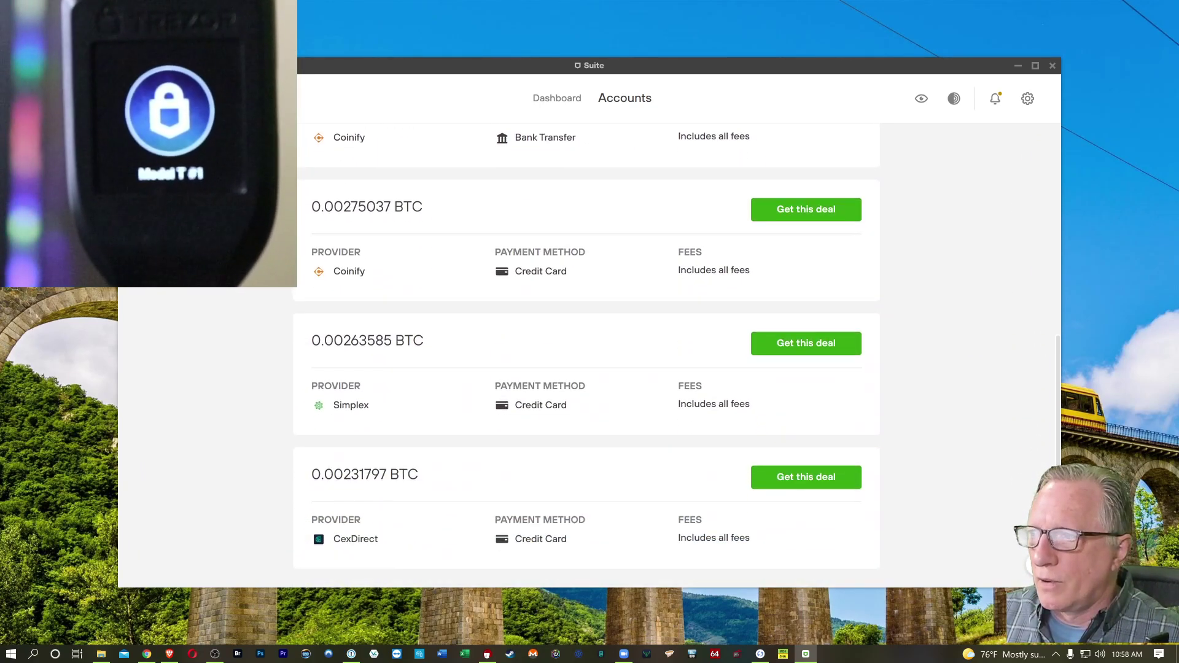
scroll(574, 442, up, 4)
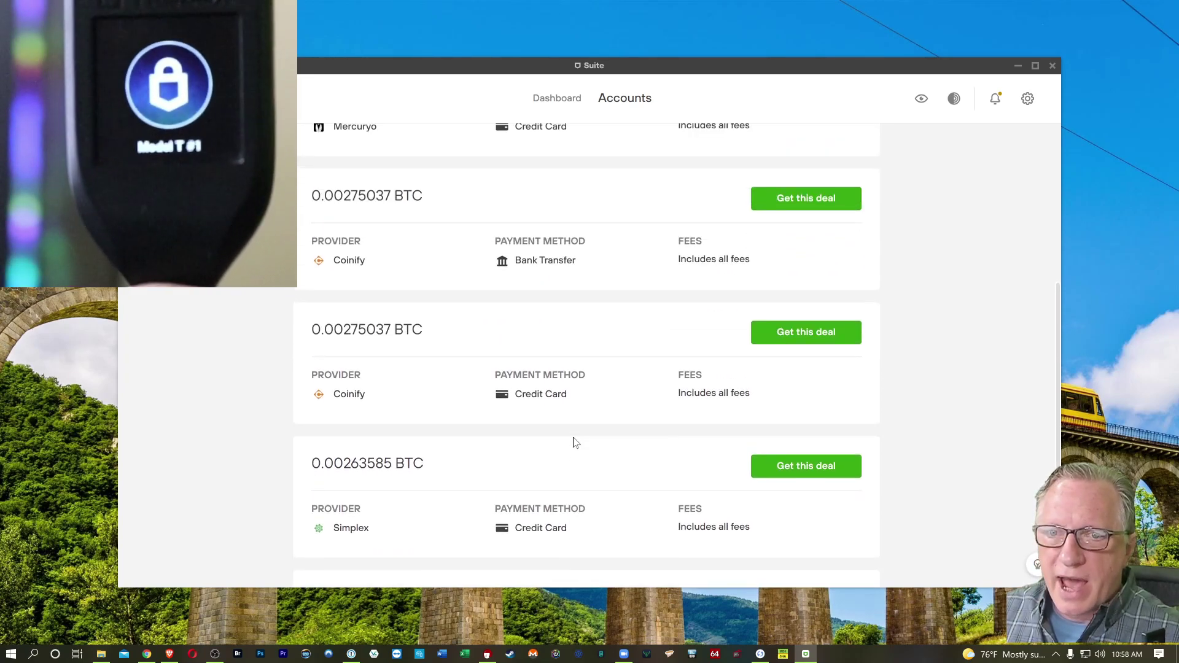
scroll(584, 443, up, 6)
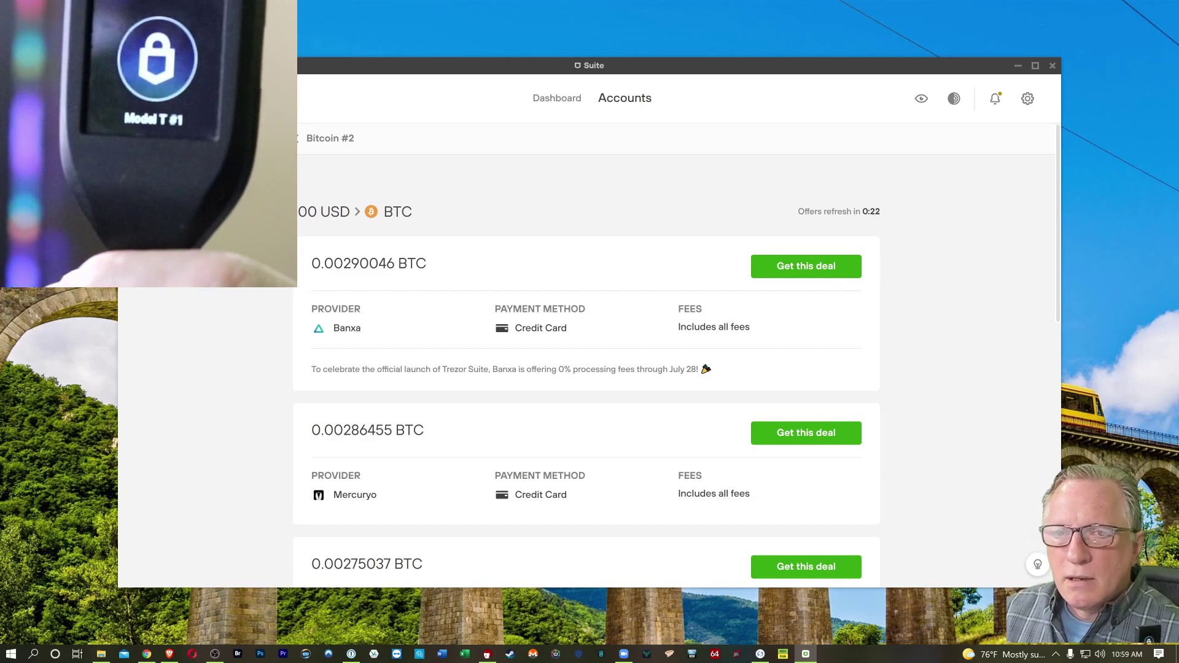
scroll(553, 381, down, 2)
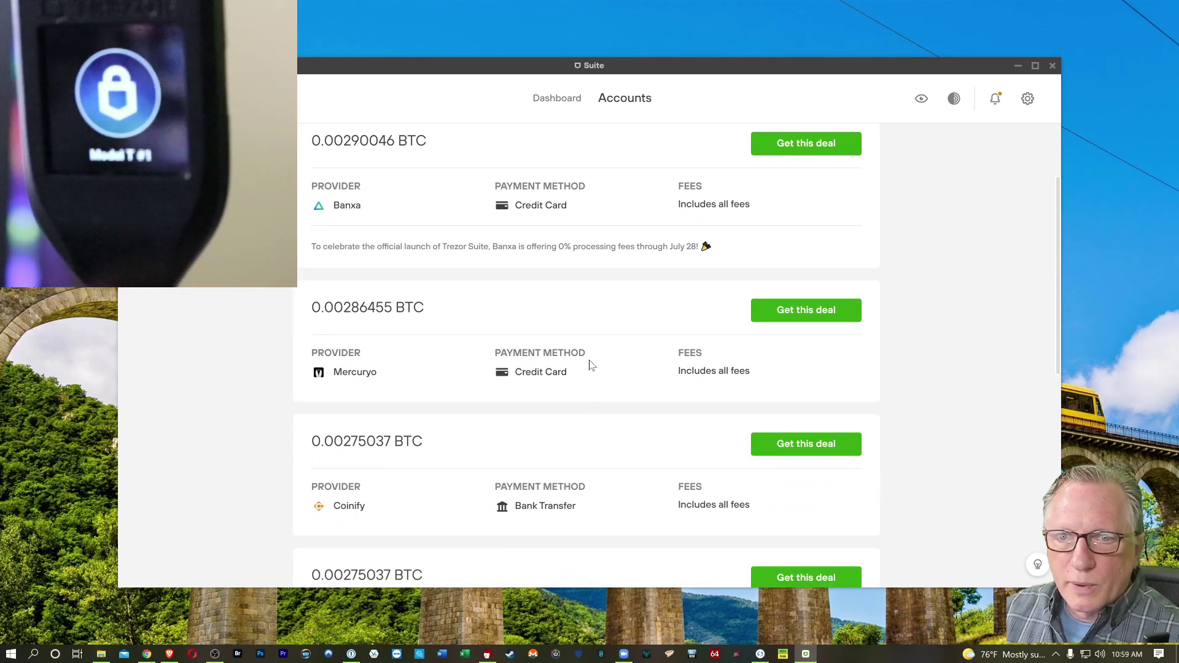
scroll(592, 364, up, 2)
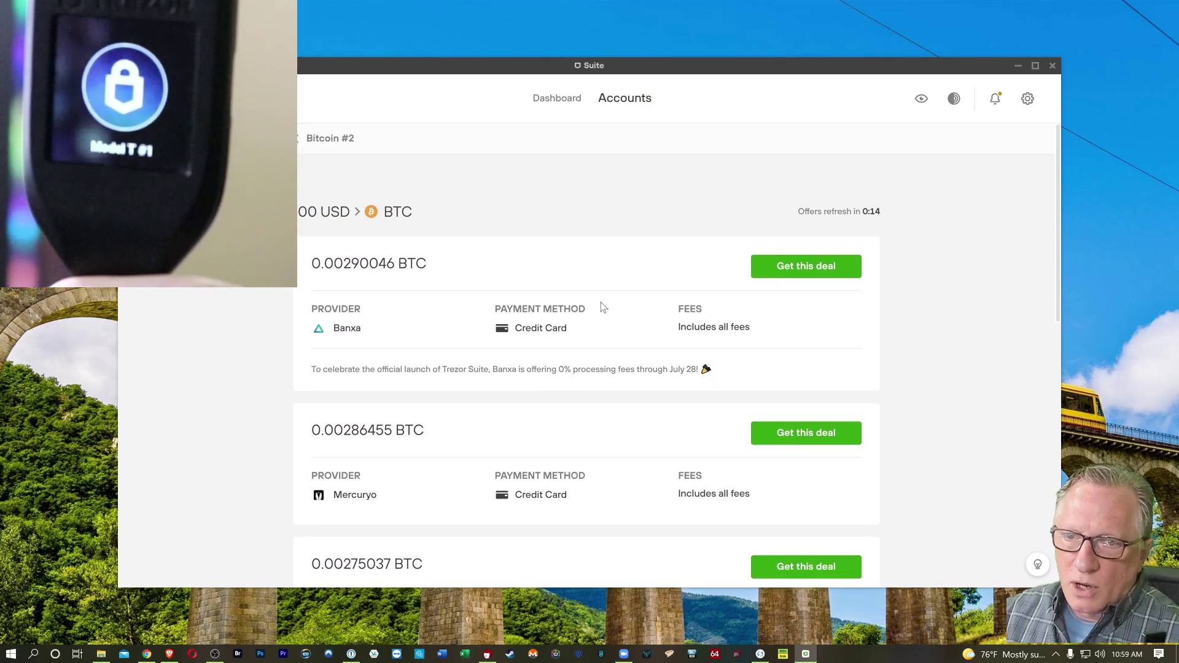
scroll(576, 347, down, 3)
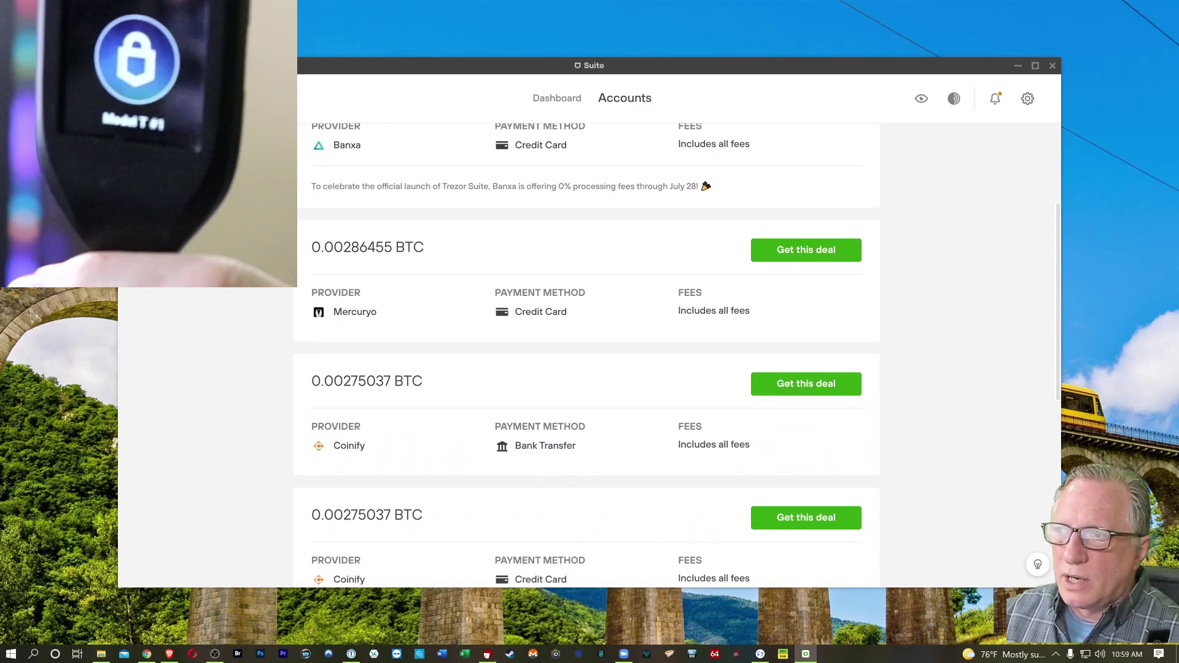
scroll(599, 359, up, 3)
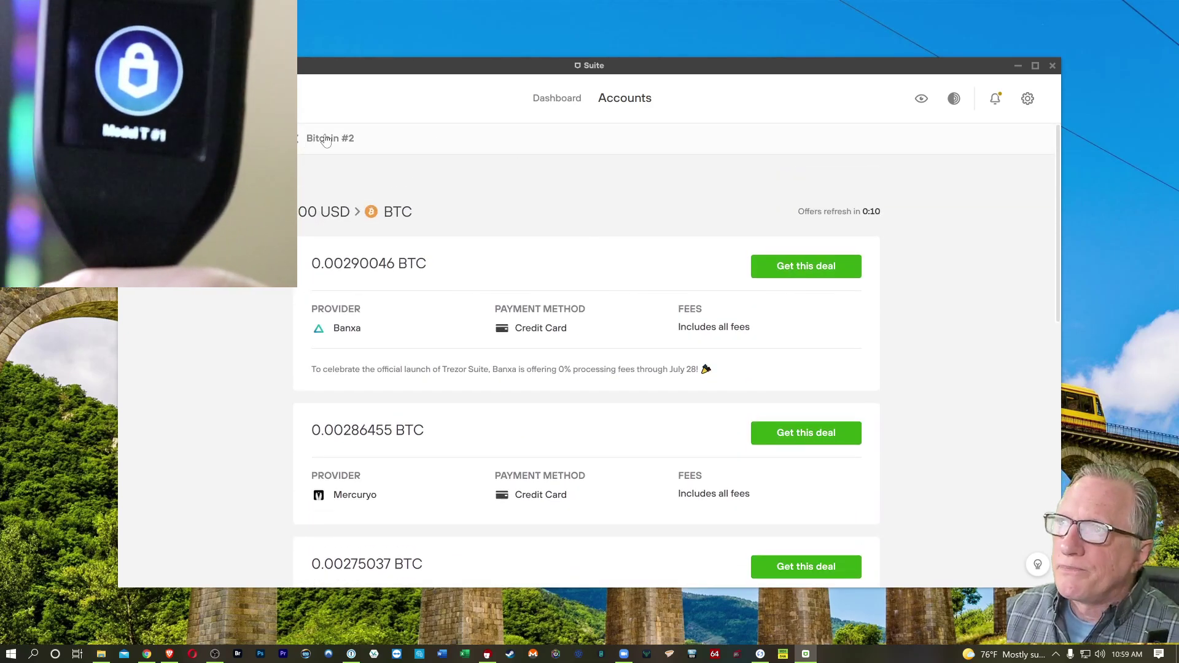
Leave the buy offers, glance over the Dashboard, and open the Bitcoin Main account overview.
click(301, 143)
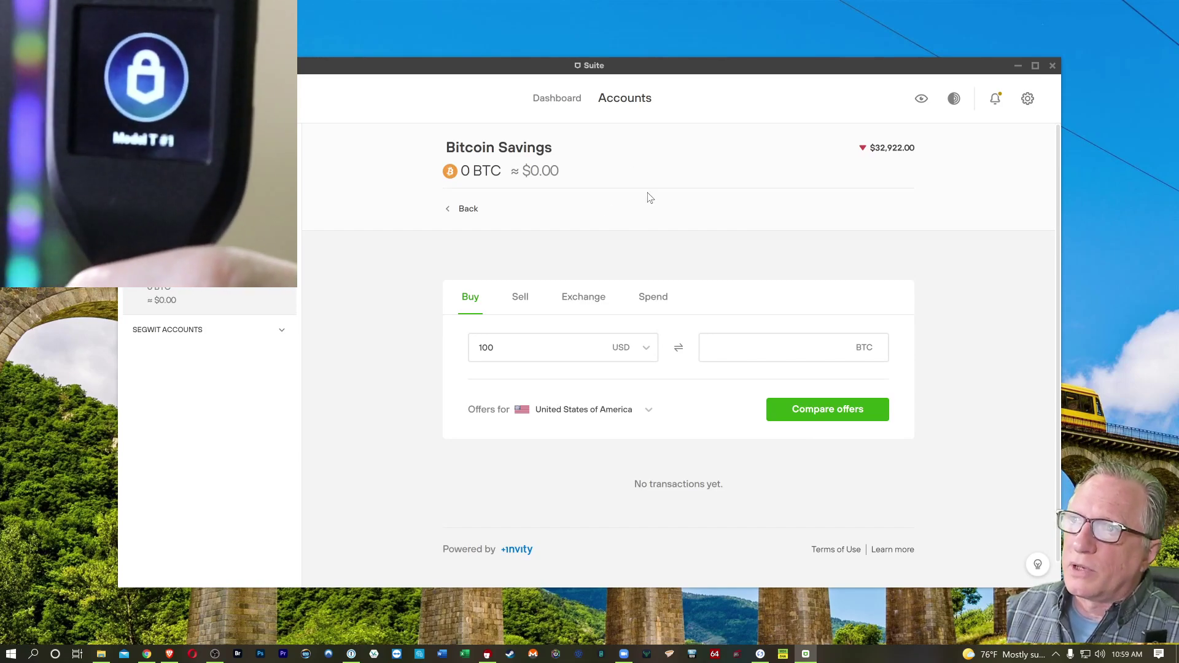
click(544, 101)
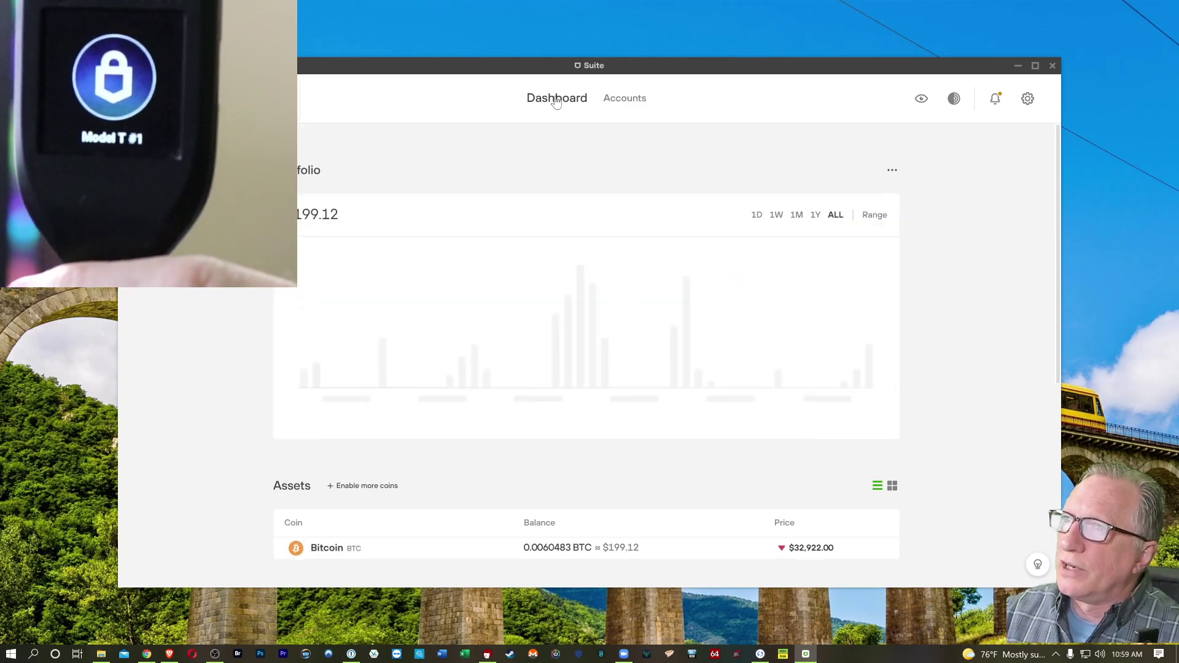
scroll(397, 272, down, 1)
scroll(397, 271, down, 2)
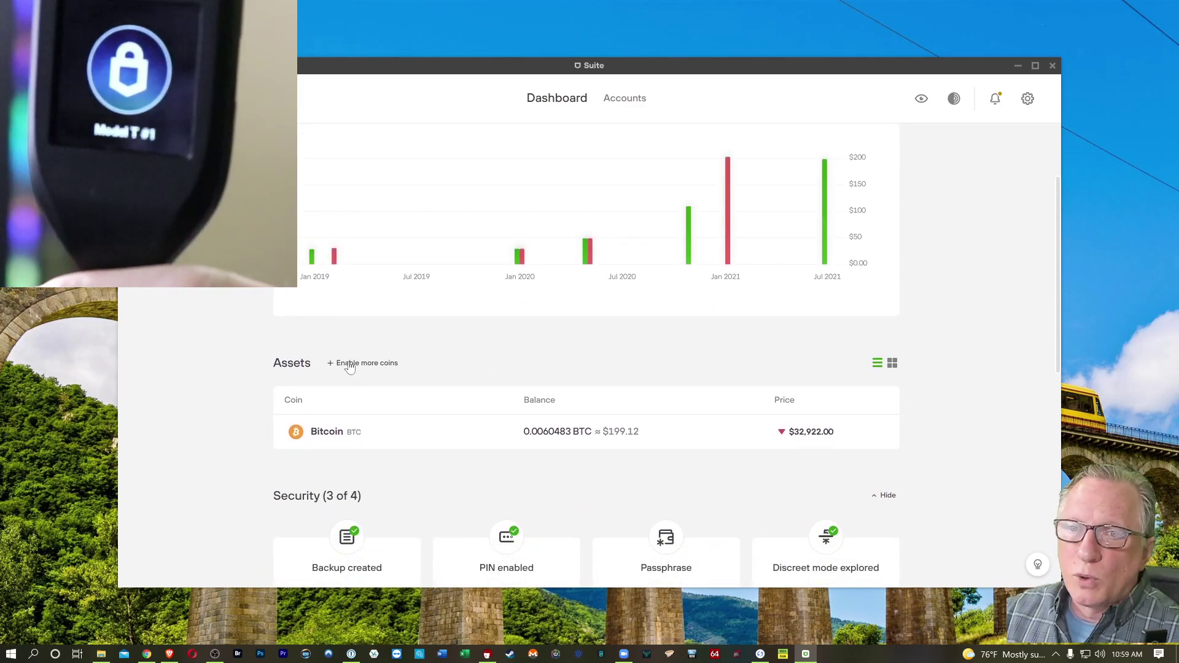
scroll(377, 410, up, 2)
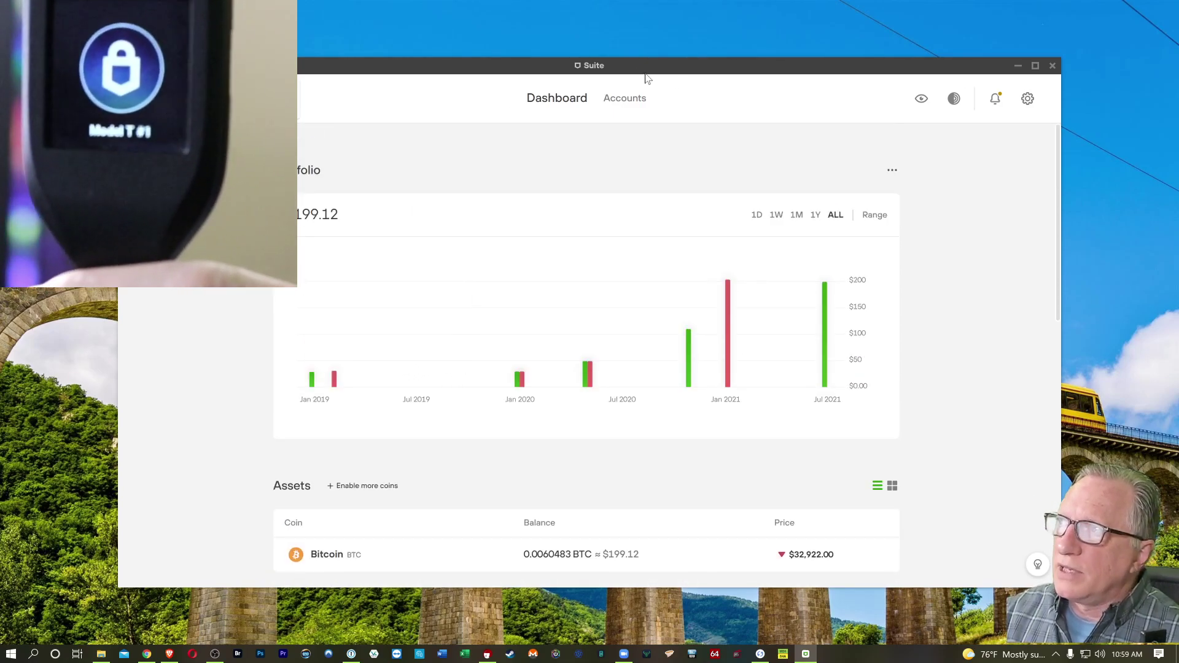
click(623, 101)
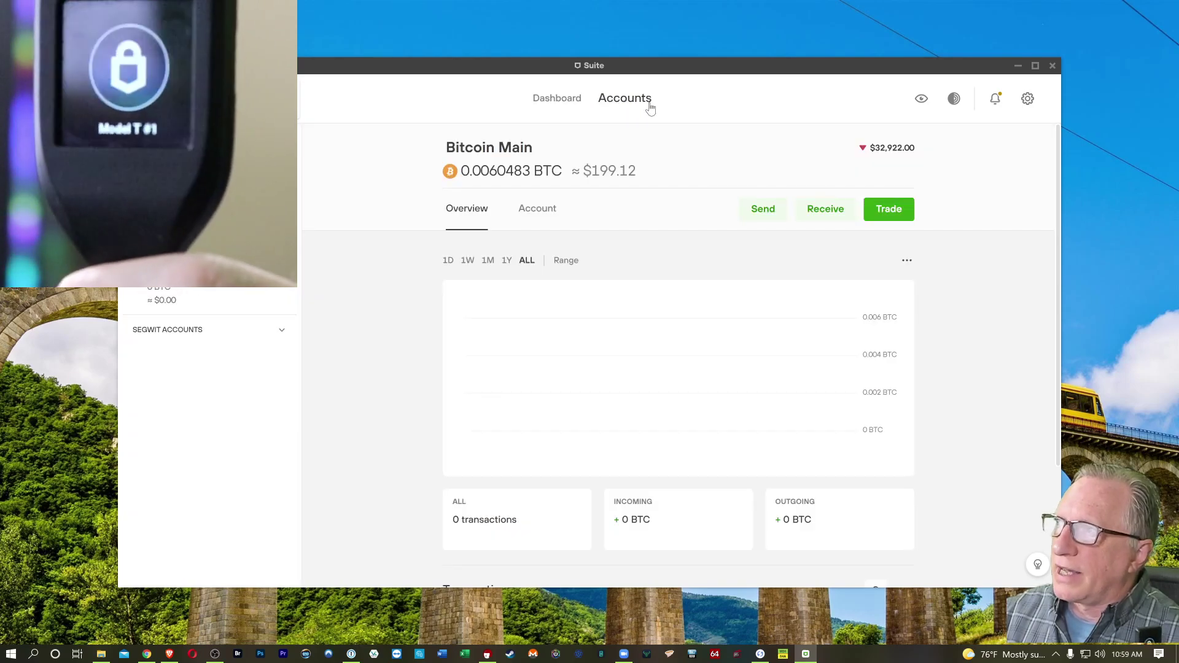
Start a new account and choose Ethereum as its cryptocurrency.
click(281, 143)
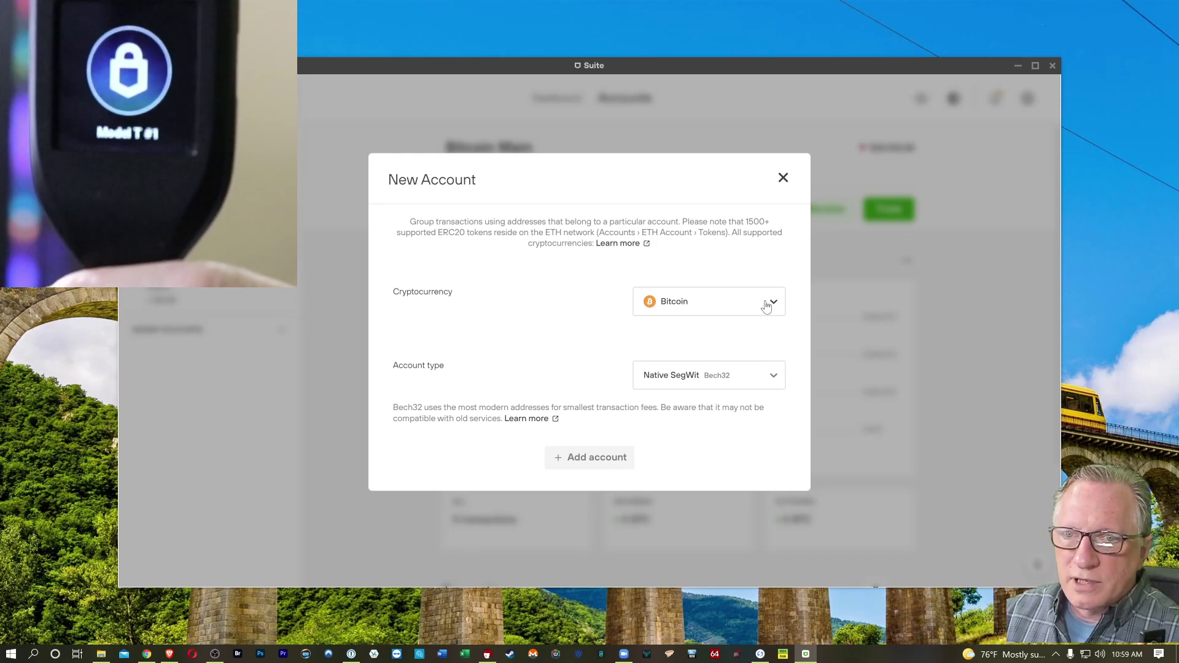
click(766, 307)
scroll(735, 378, down, 3)
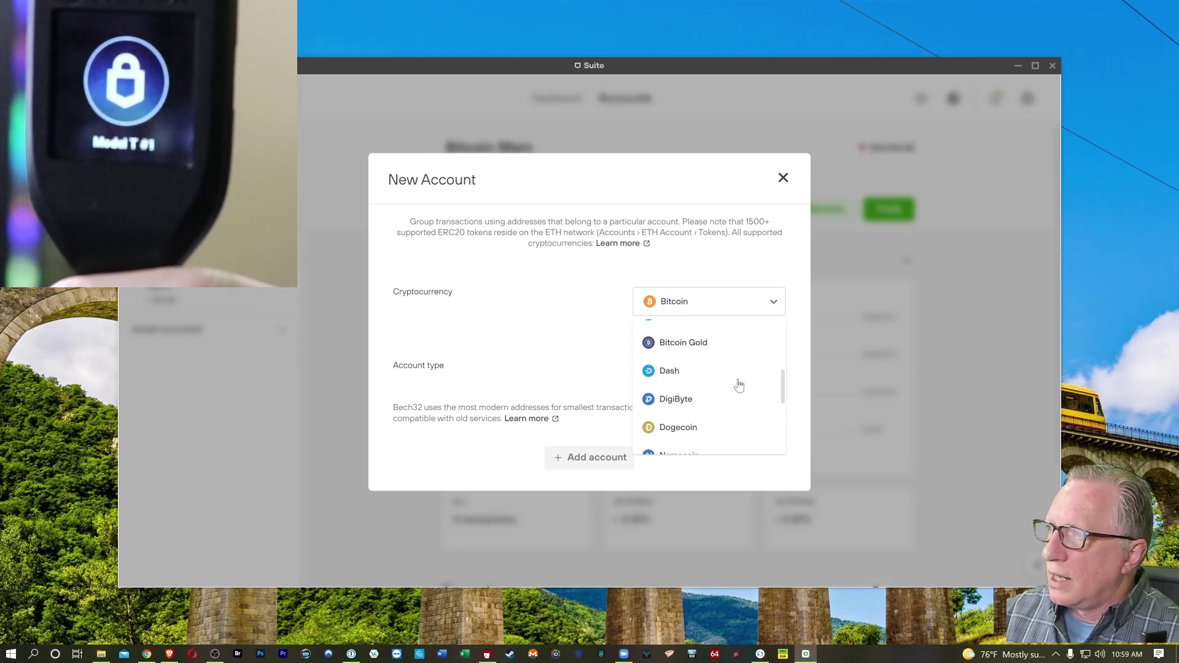
scroll(739, 385, down, 4)
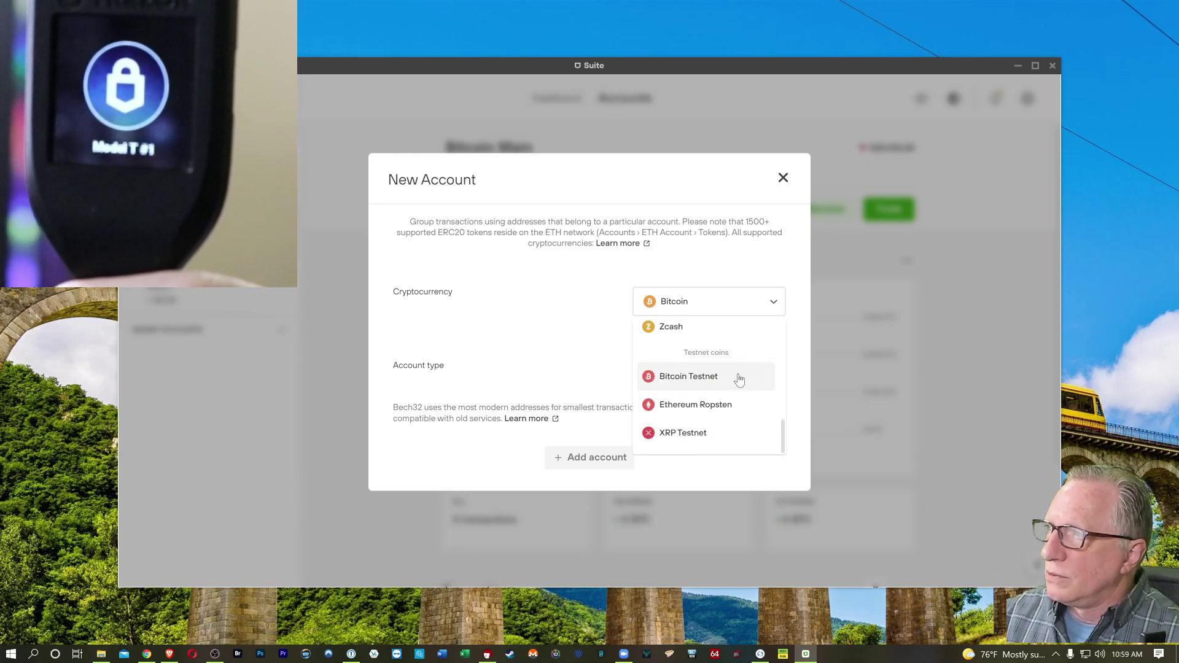
scroll(736, 378, up, 1)
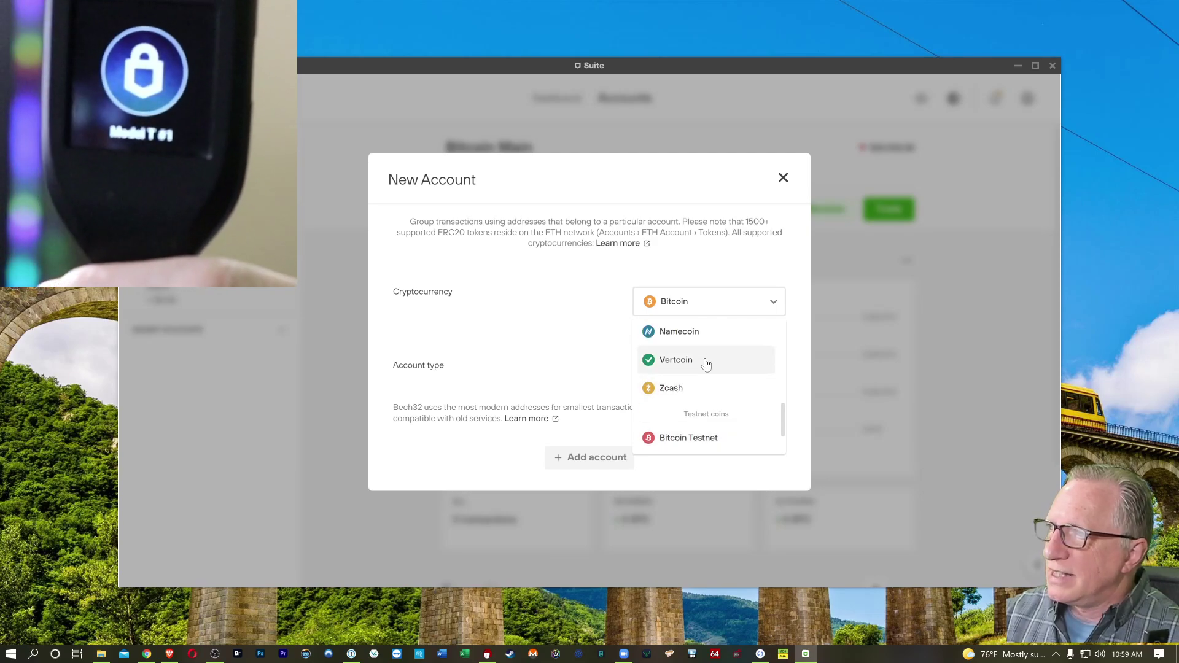
scroll(705, 368, up, 1)
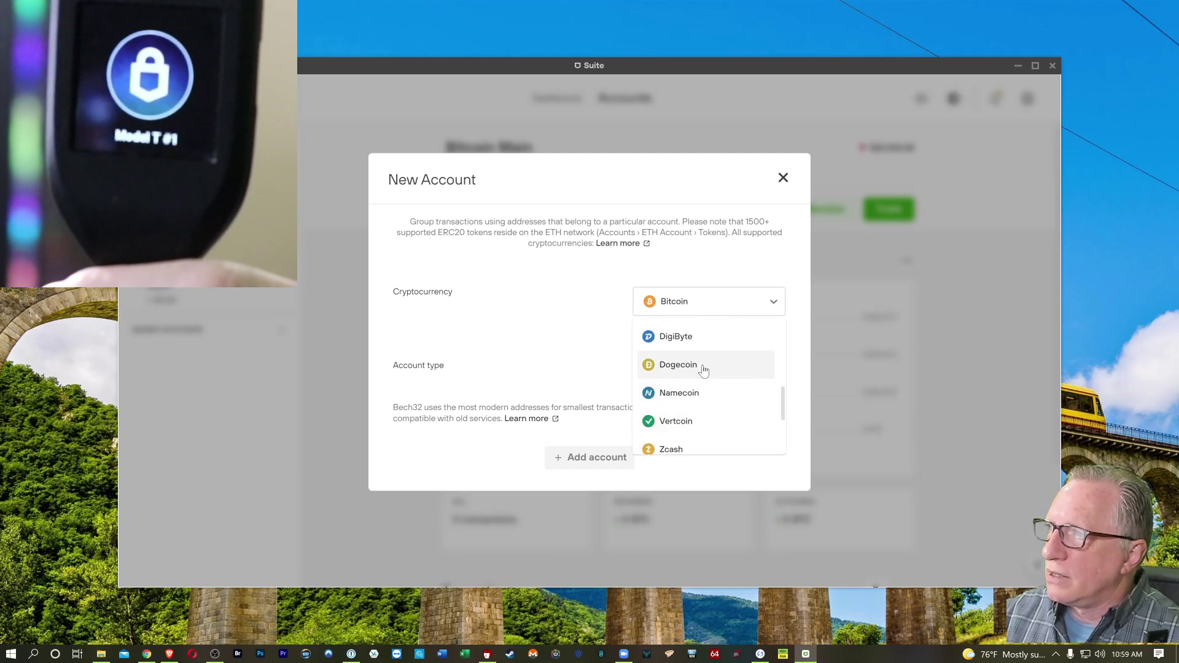
scroll(706, 369, up, 1)
scroll(706, 370, up, 4)
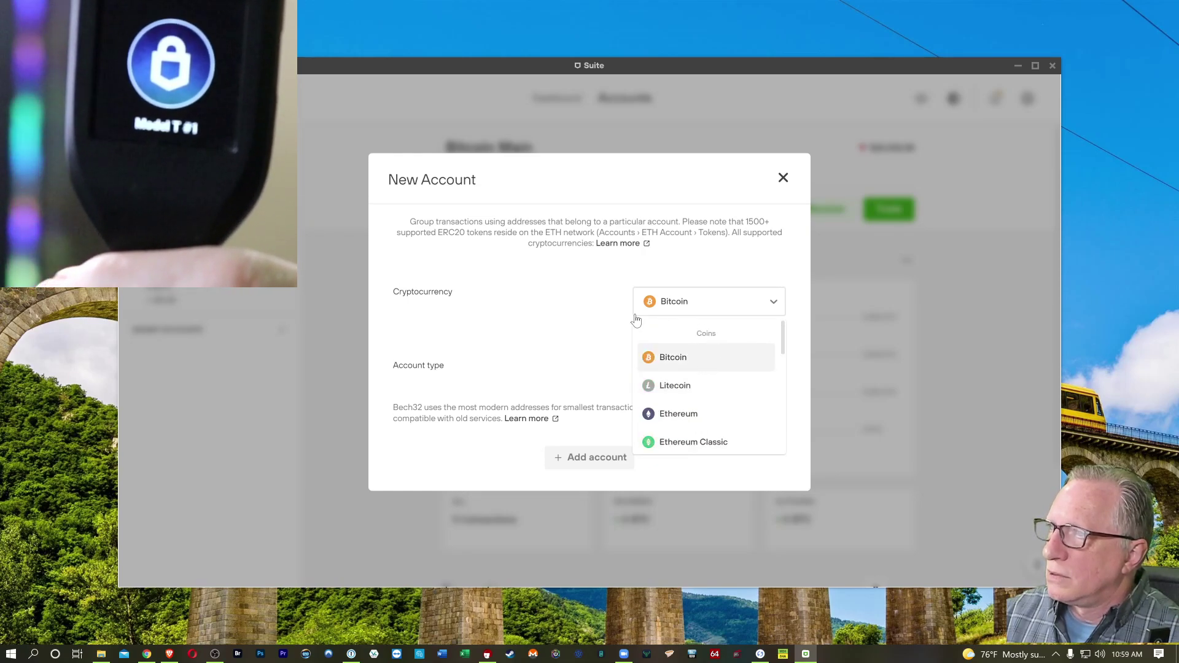
scroll(711, 383, down, 1)
scroll(712, 385, up, 1)
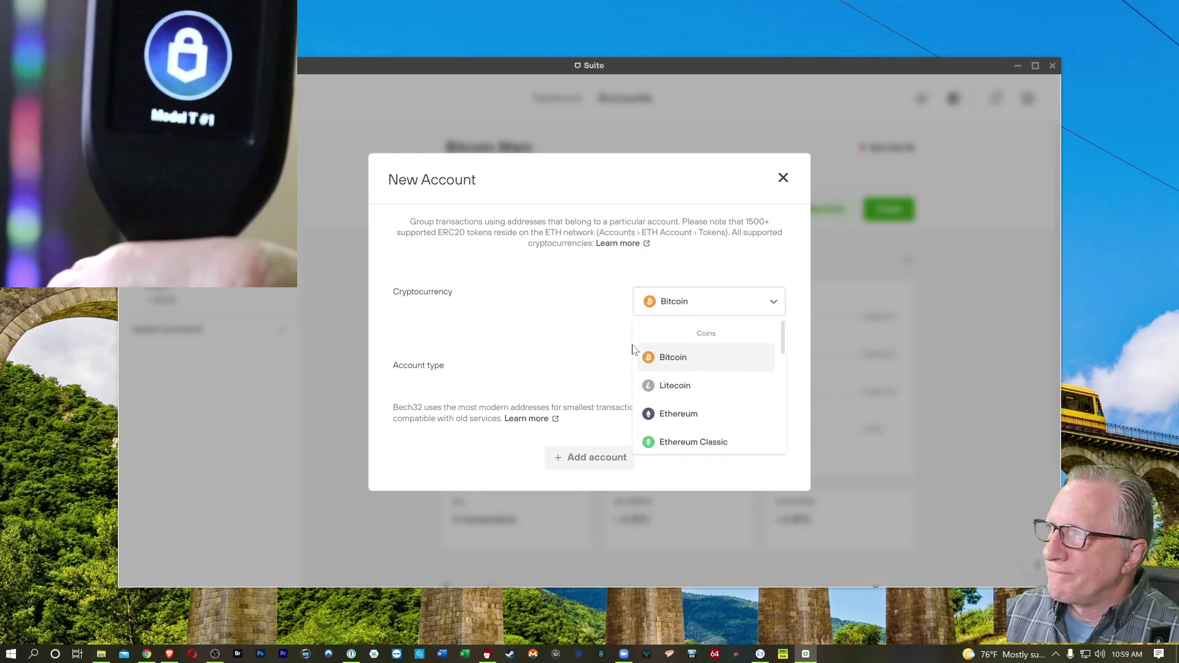
scroll(700, 340, down, 1)
click(700, 352)
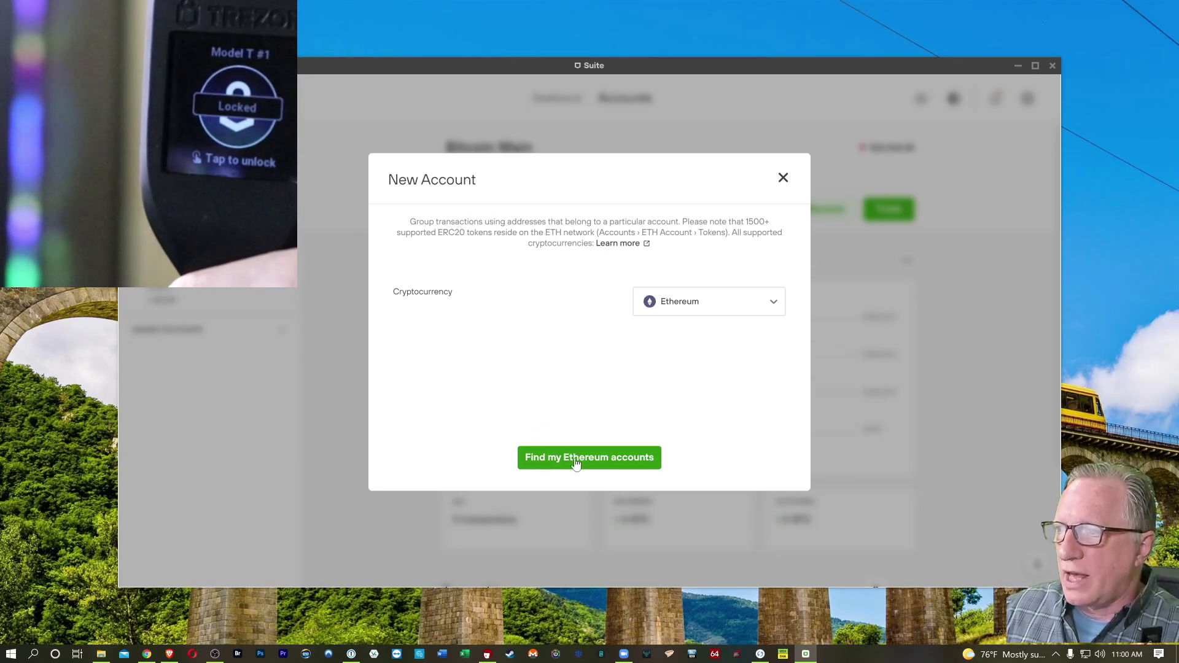
Search the Trezor for Ethereum accounts, revealing Ethereum #1 with 0 ETH.
click(575, 462)
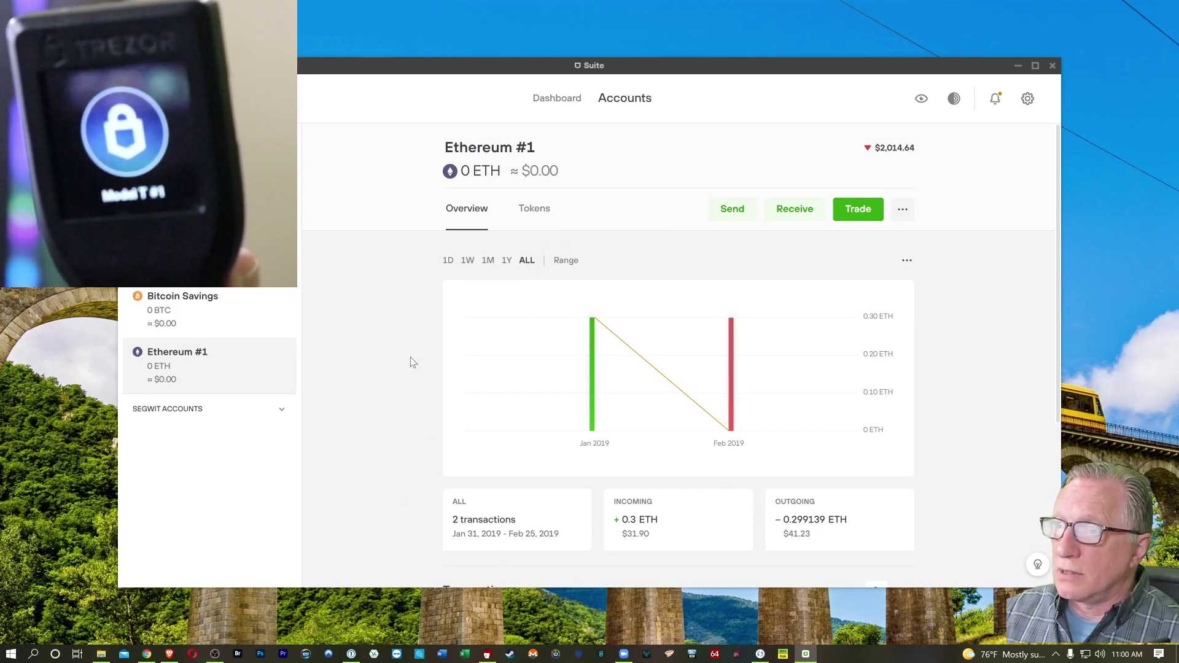
scroll(410, 378, down, 2)
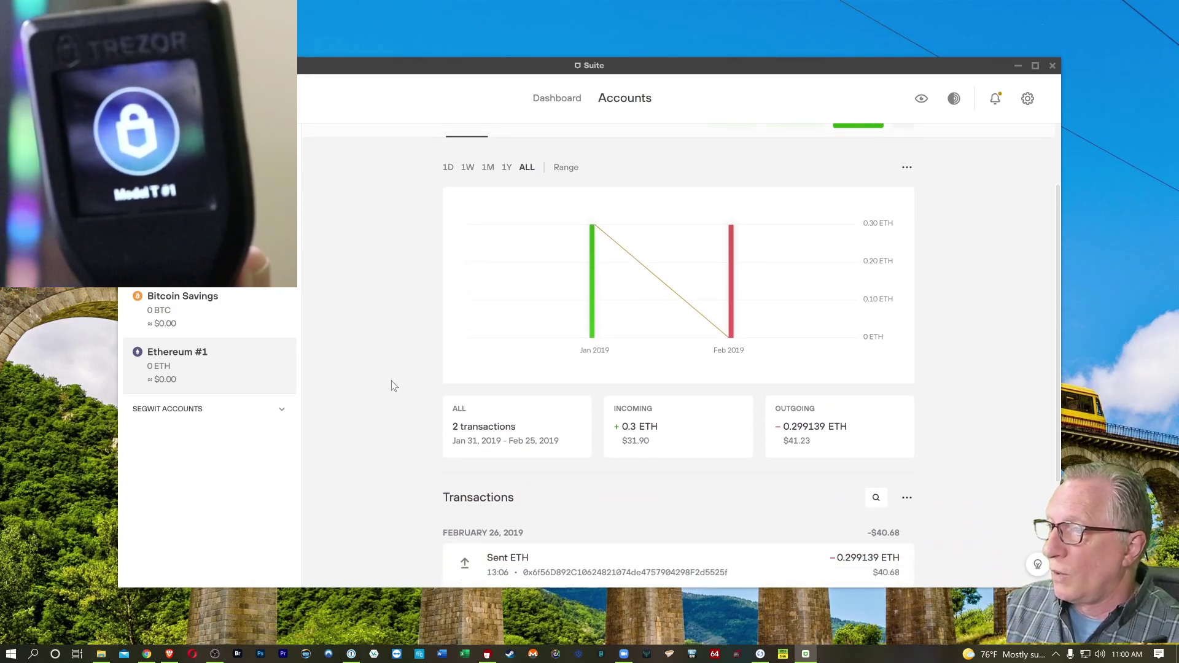
scroll(386, 398, up, 2)
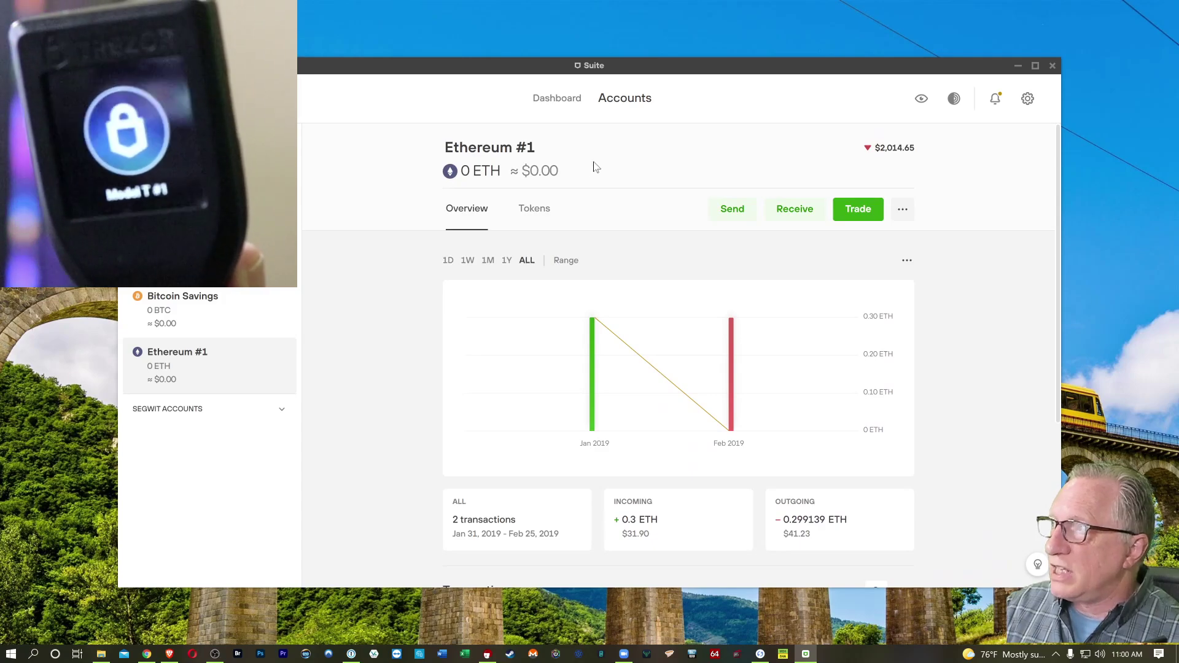
scroll(368, 534, down, 1)
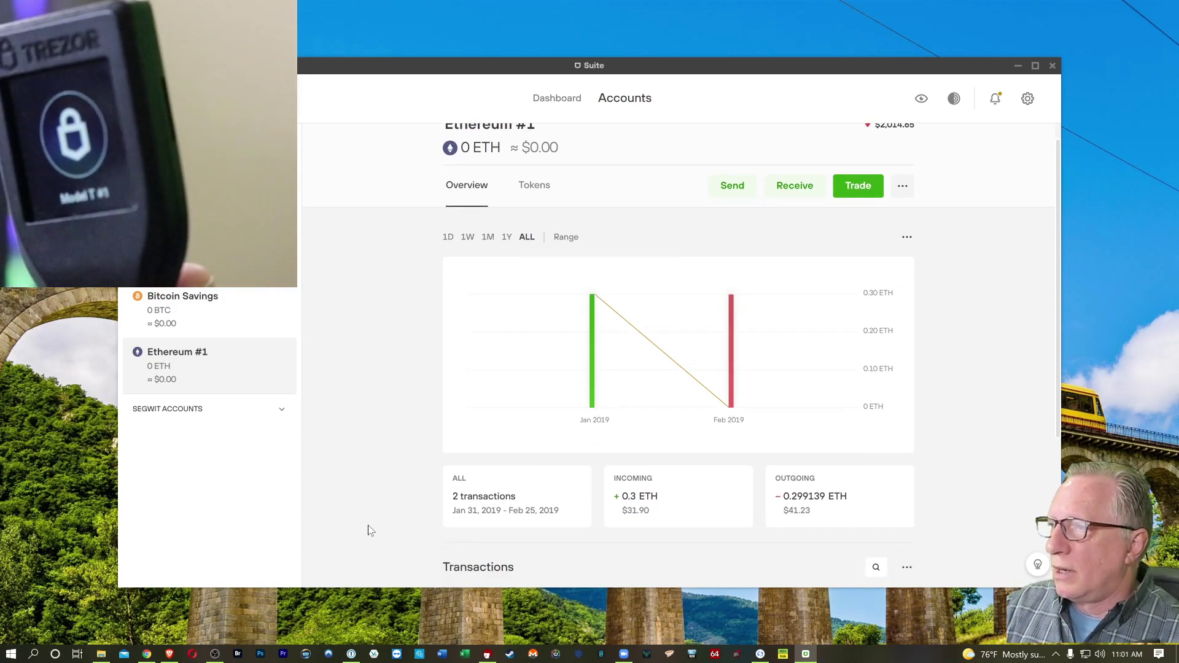
scroll(370, 530, down, 1)
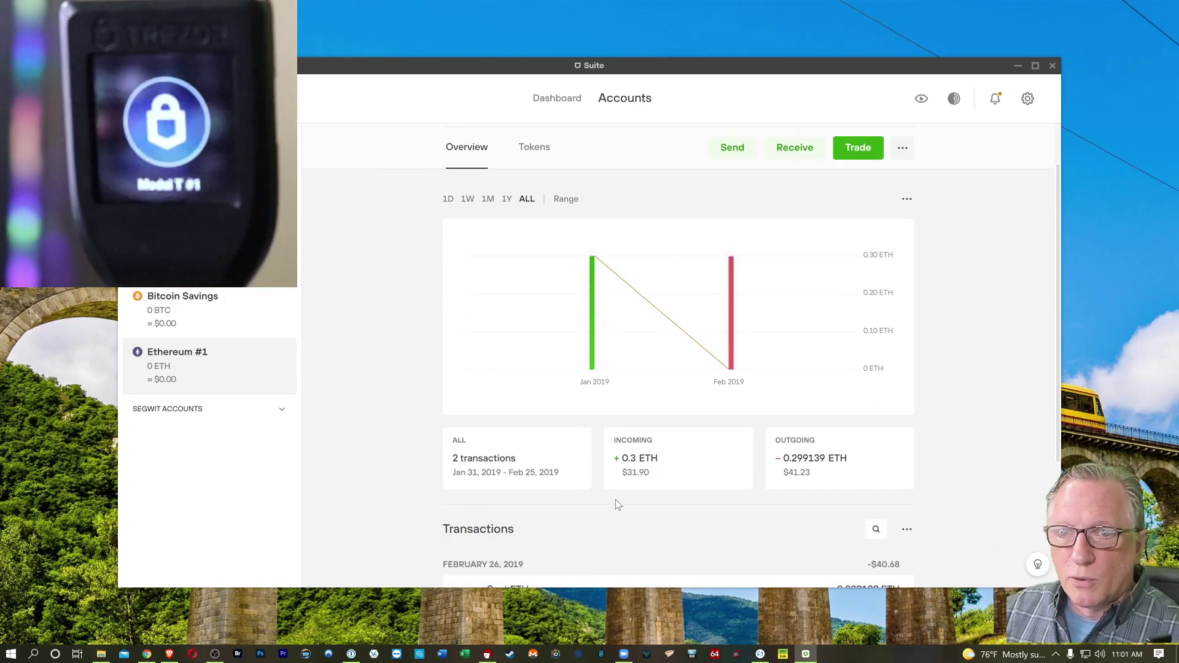
scroll(425, 498, down, 1)
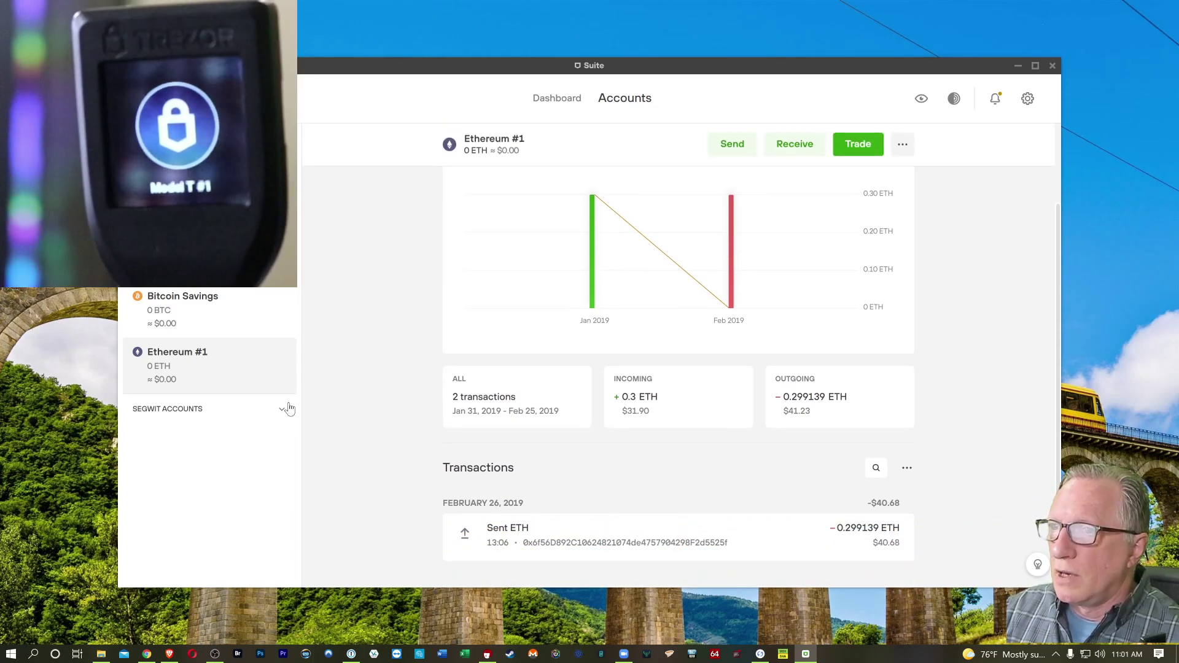
click(233, 364)
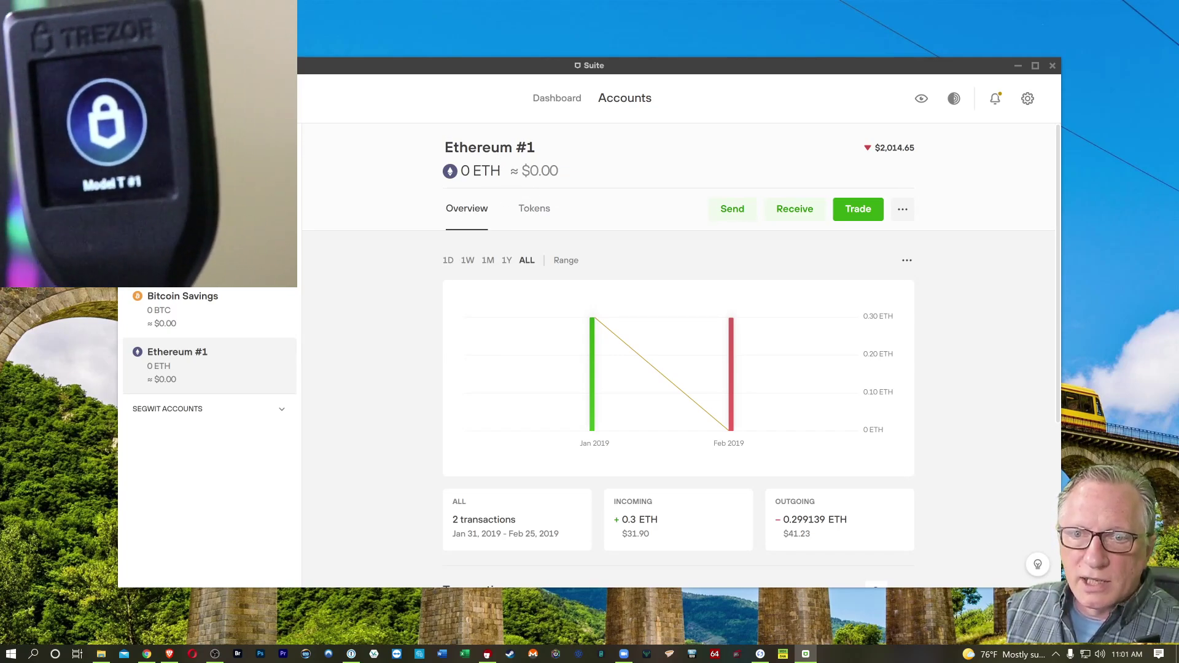
click(534, 210)
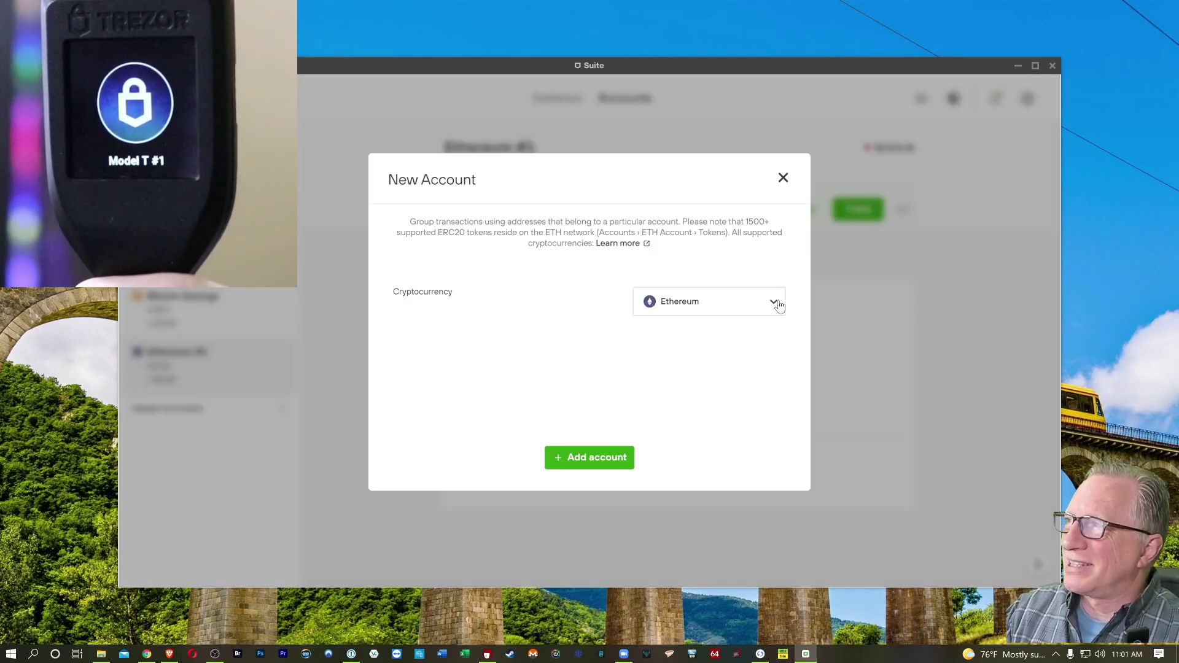
click(773, 302)
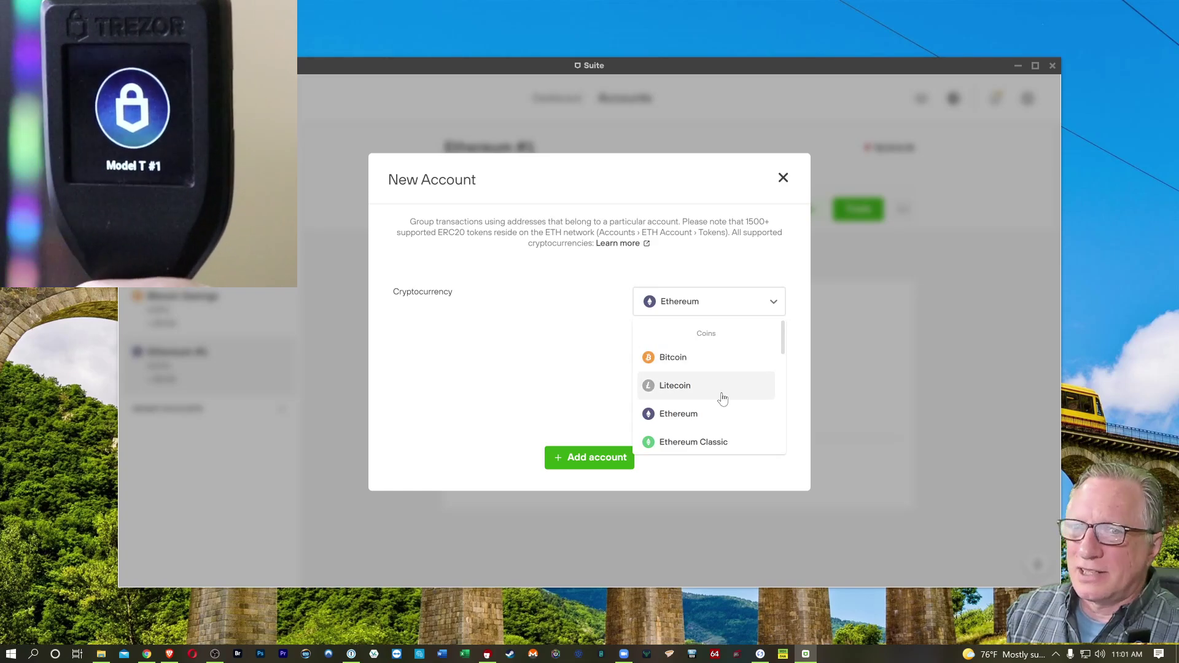
scroll(722, 396, down, 3)
scroll(724, 387, up, 3)
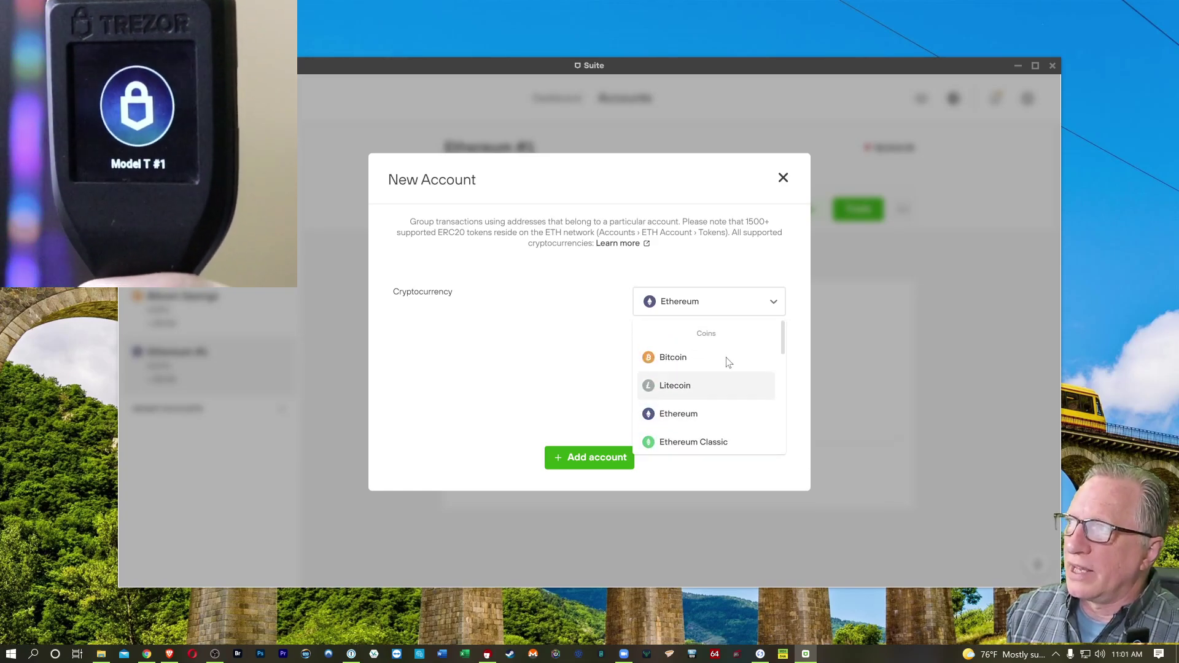
click(783, 178)
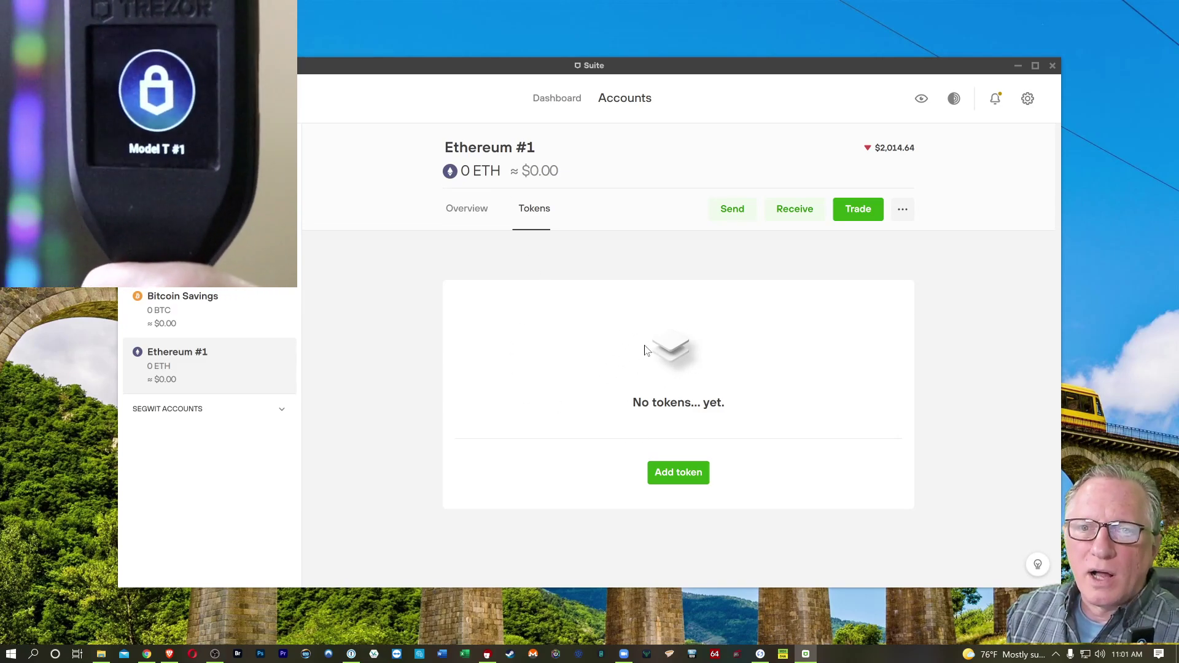
mouse_move(501, 152)
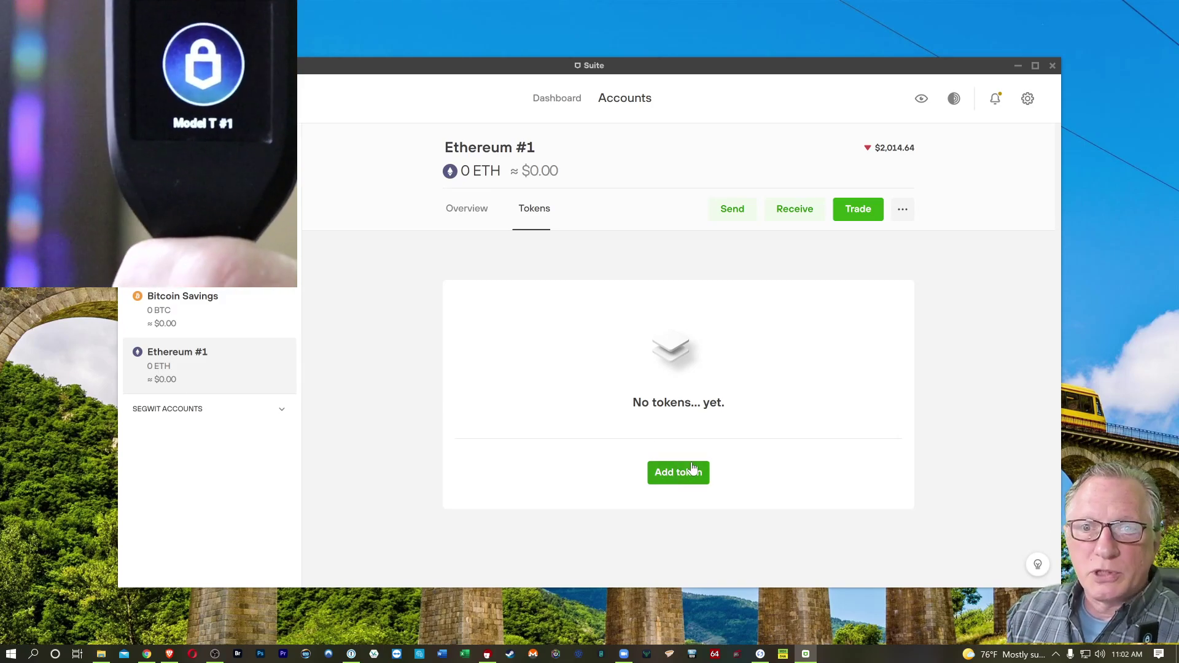
click(470, 210)
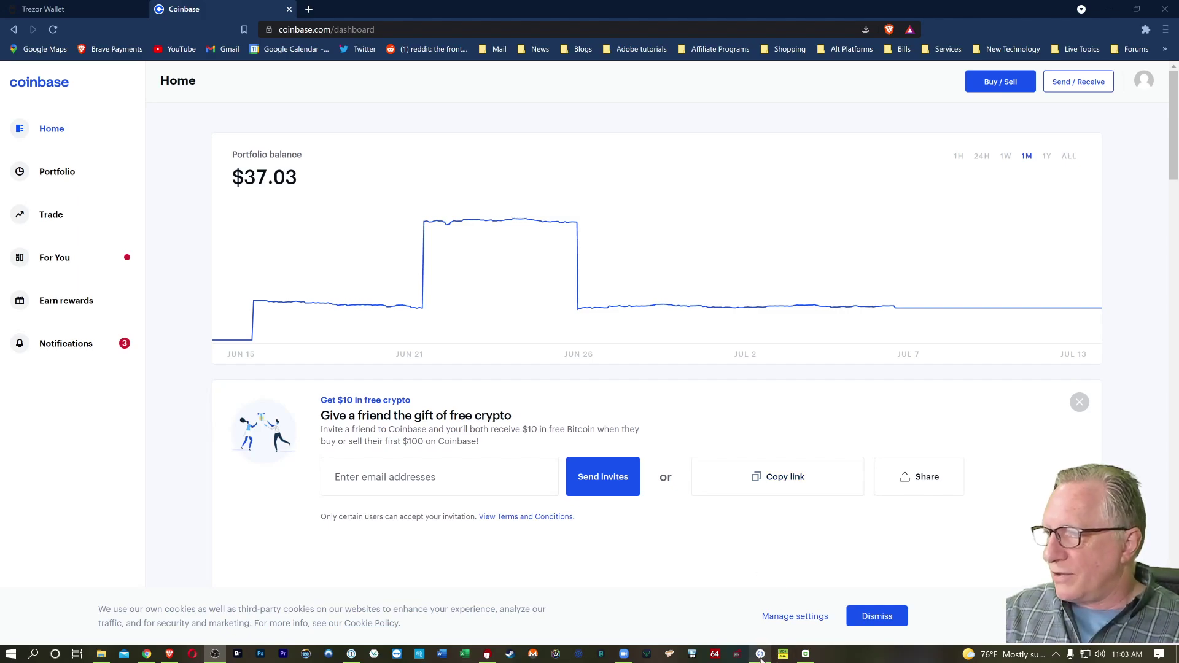
In Coinbase, buy $50 of Ethereum instead of Bitcoin and confirm the order.
mouse_move(761, 658)
click(739, 106)
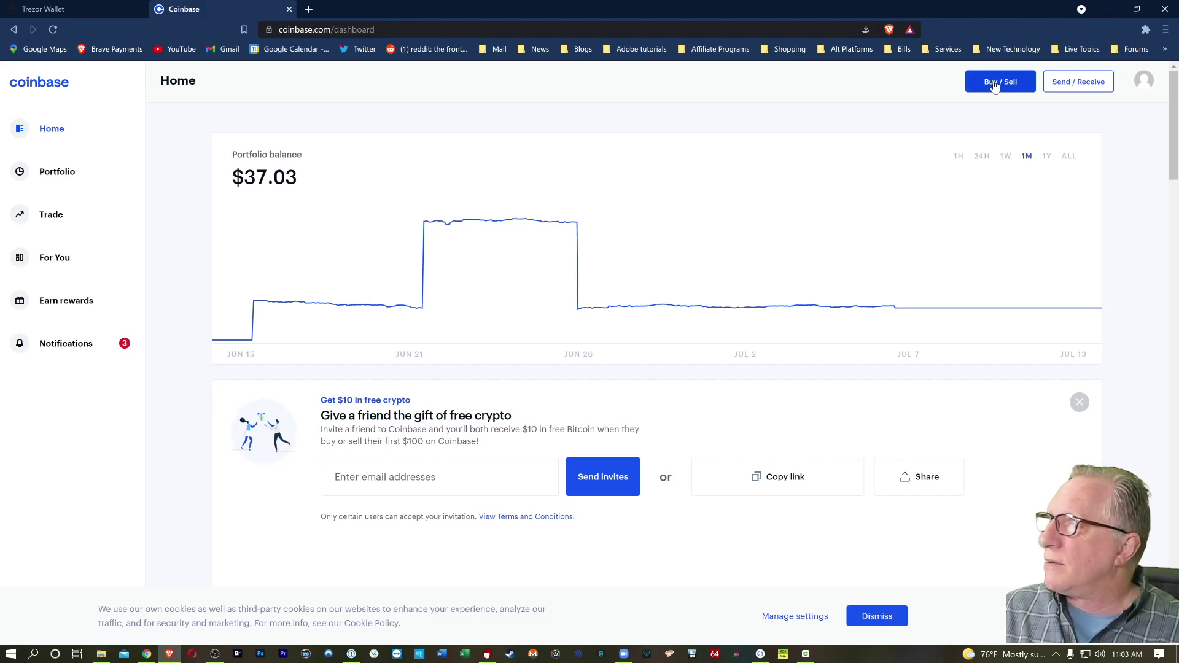
click(995, 86)
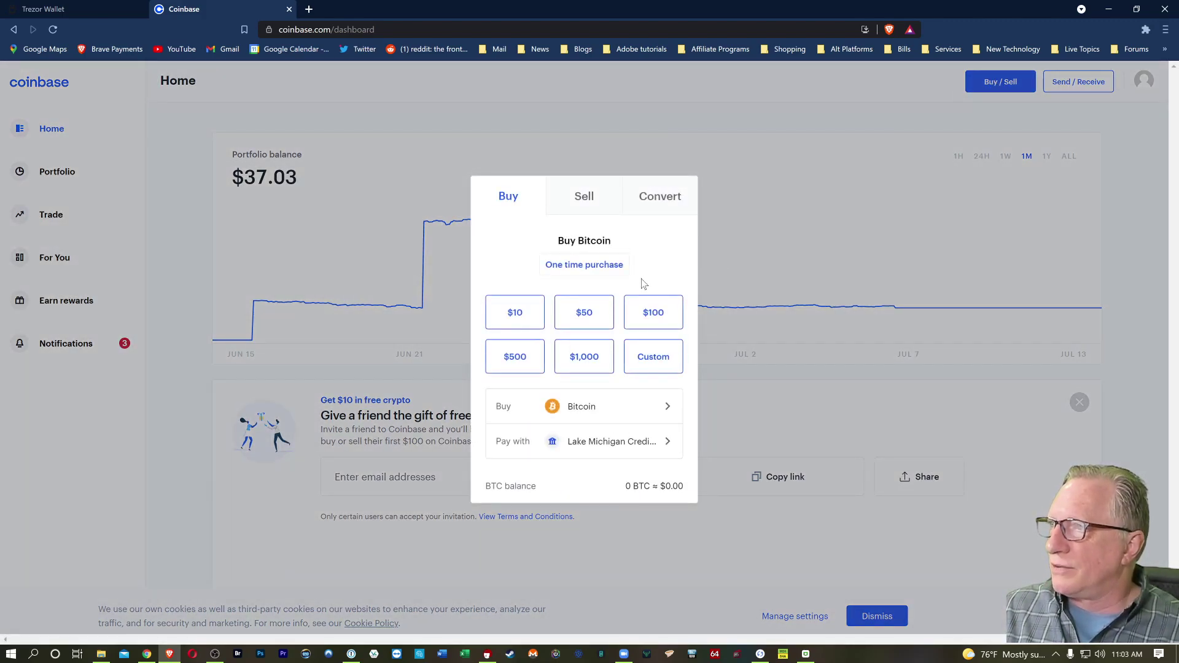
click(639, 408)
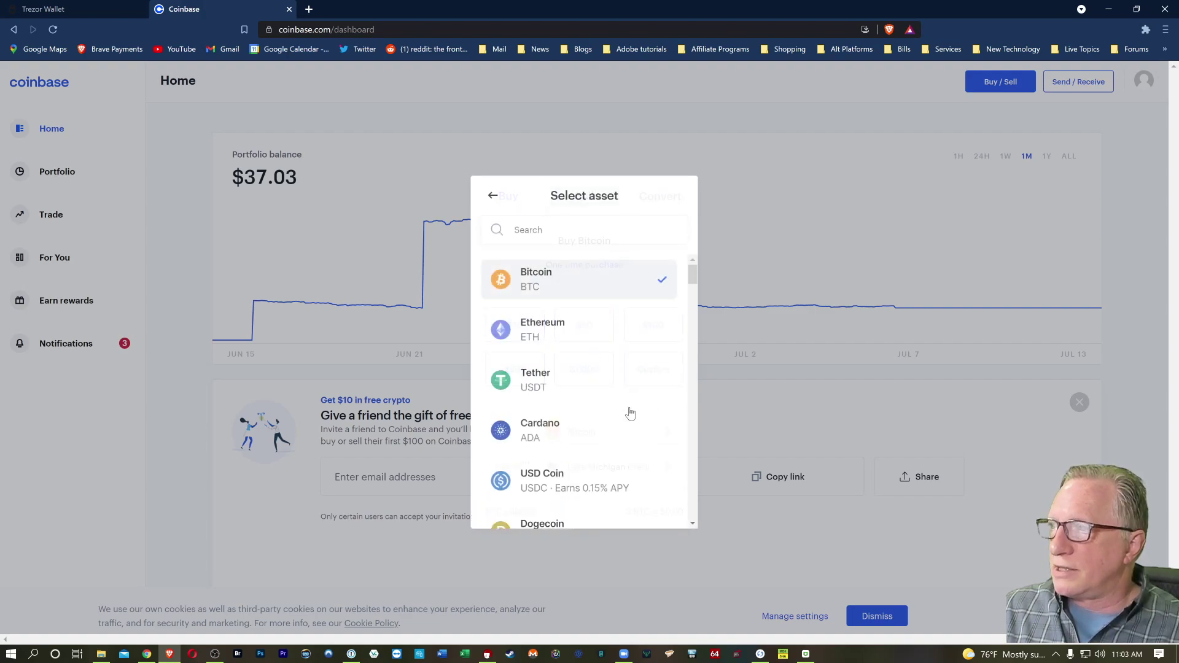
click(540, 336)
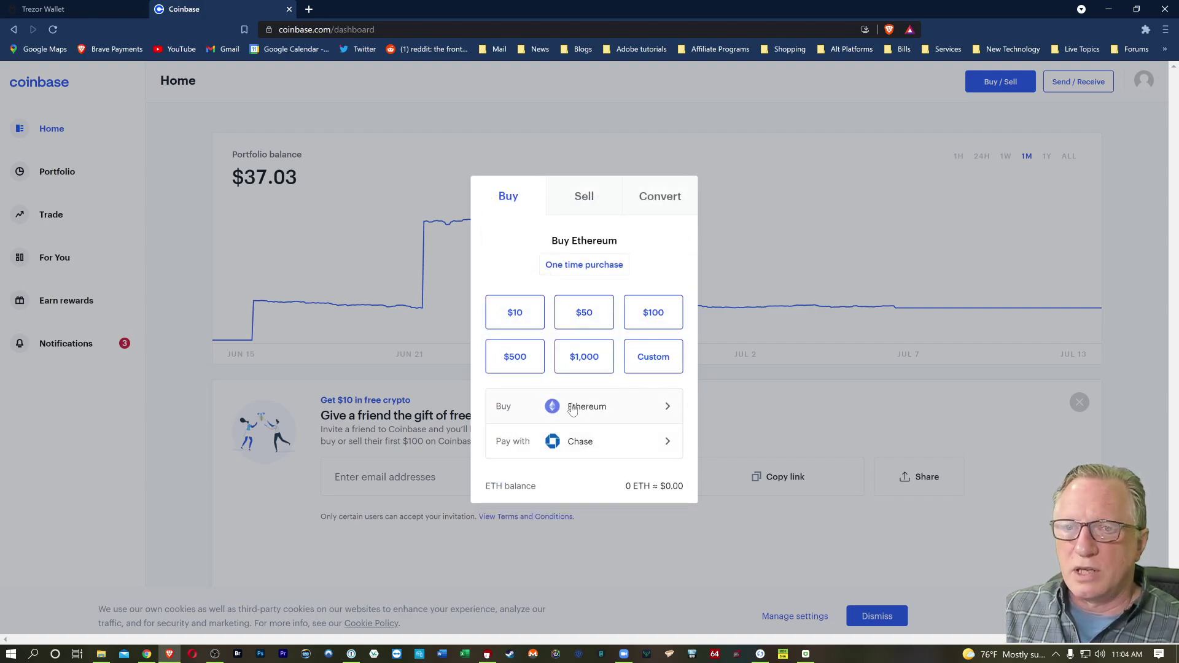
click(587, 315)
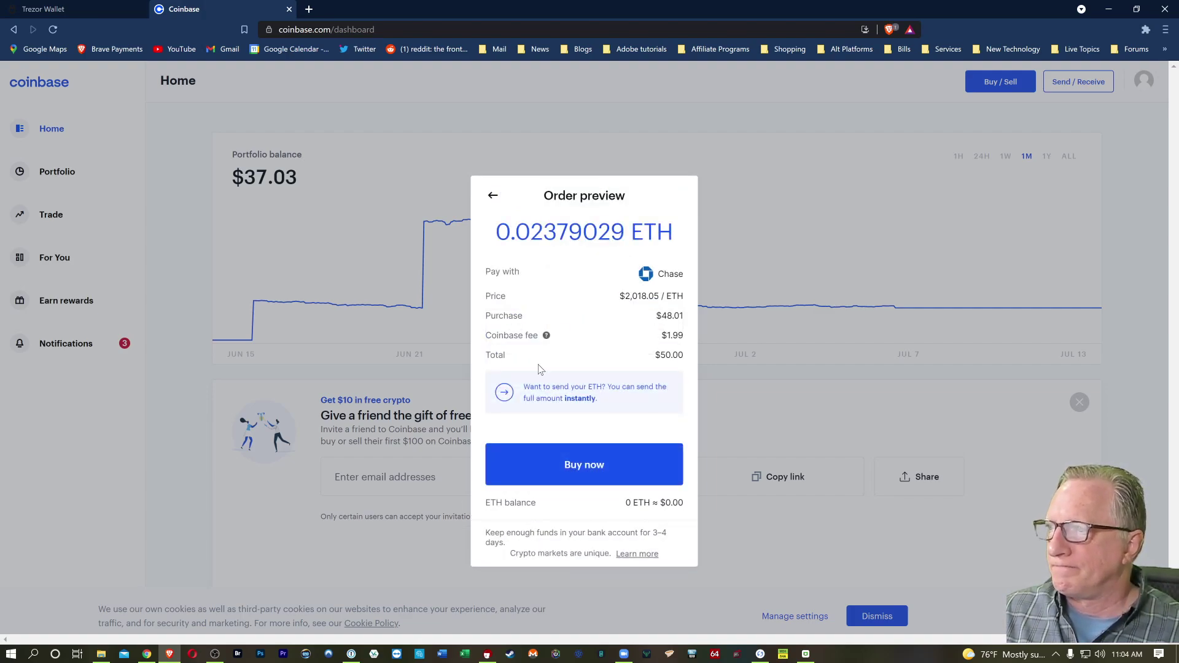
click(594, 466)
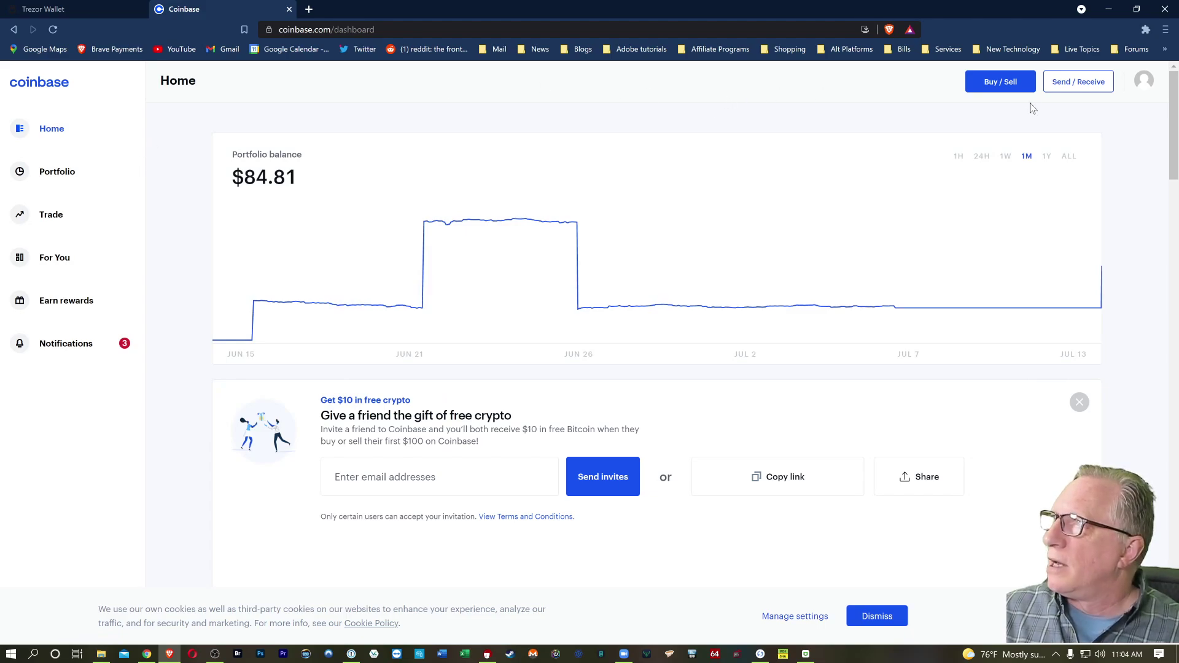
Buy $50 of Chainlink, found by searching 'lin', and confirm the order.
click(997, 82)
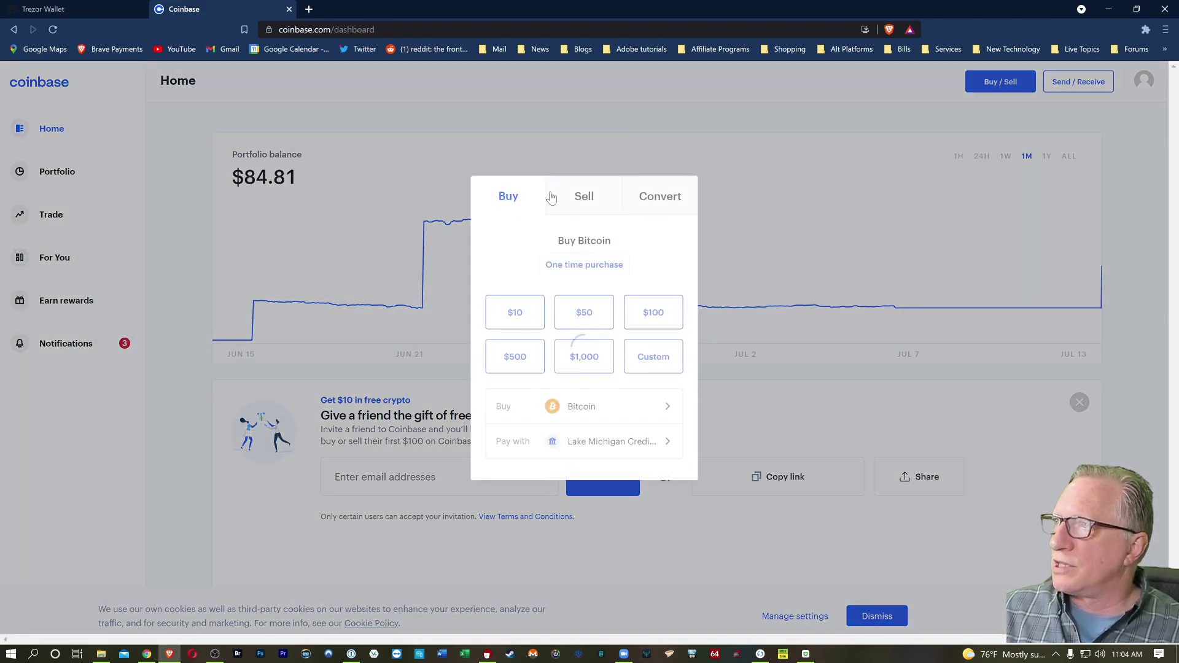
click(642, 410)
scroll(605, 466, down, 10)
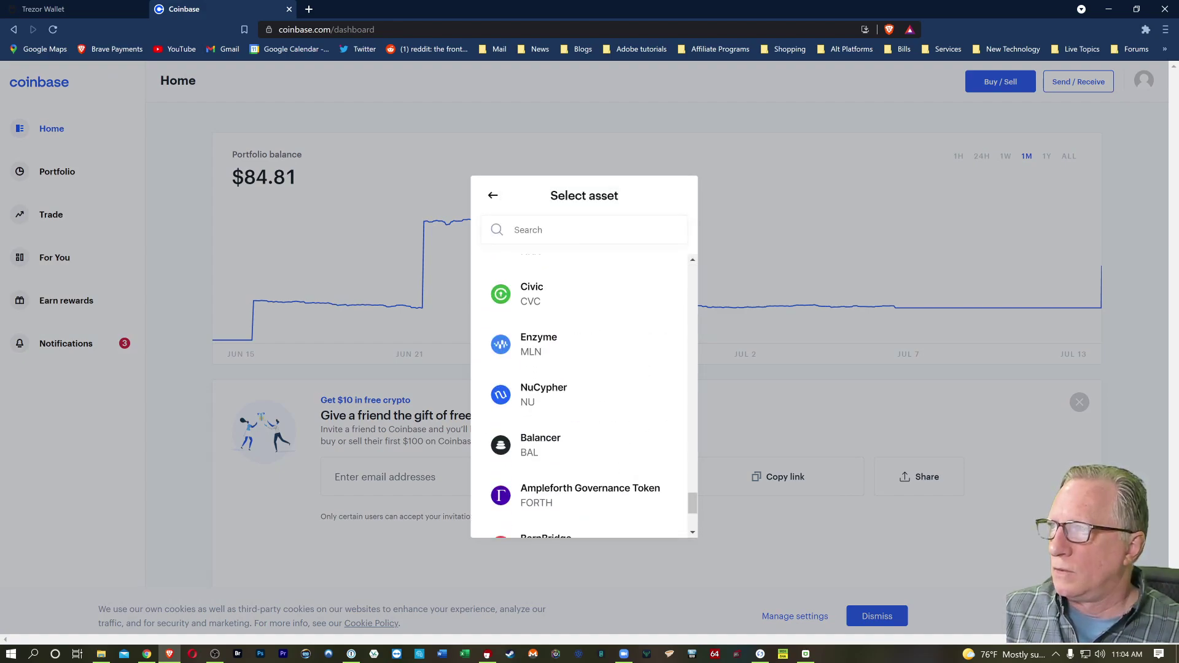
text(lin)
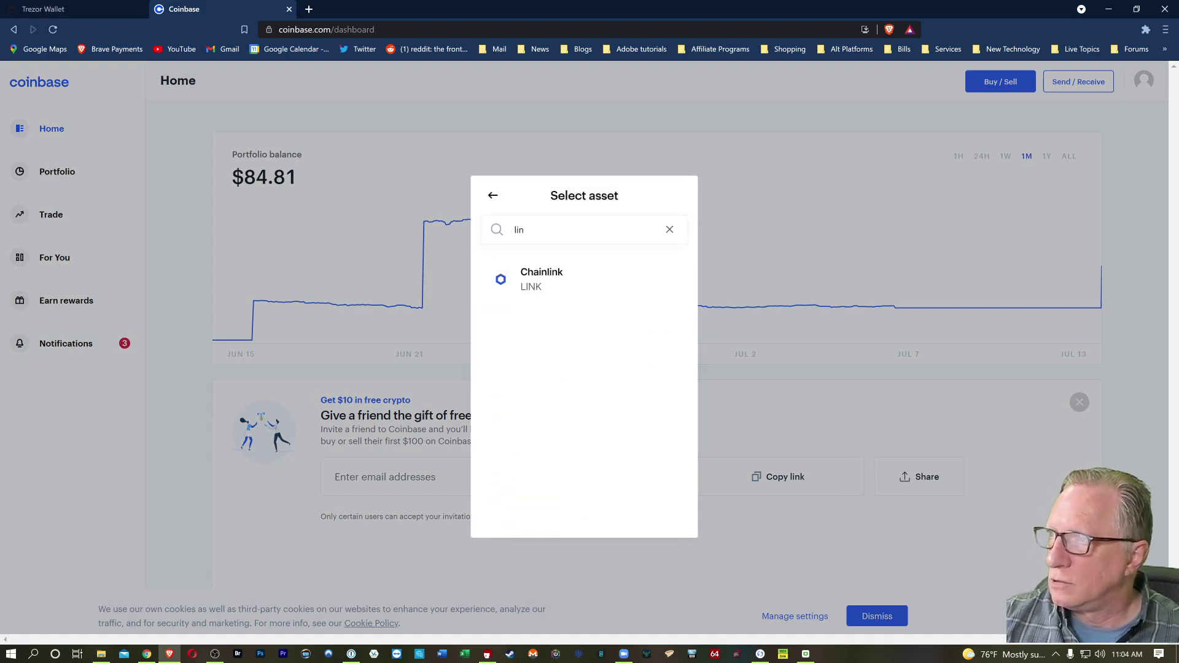
click(549, 279)
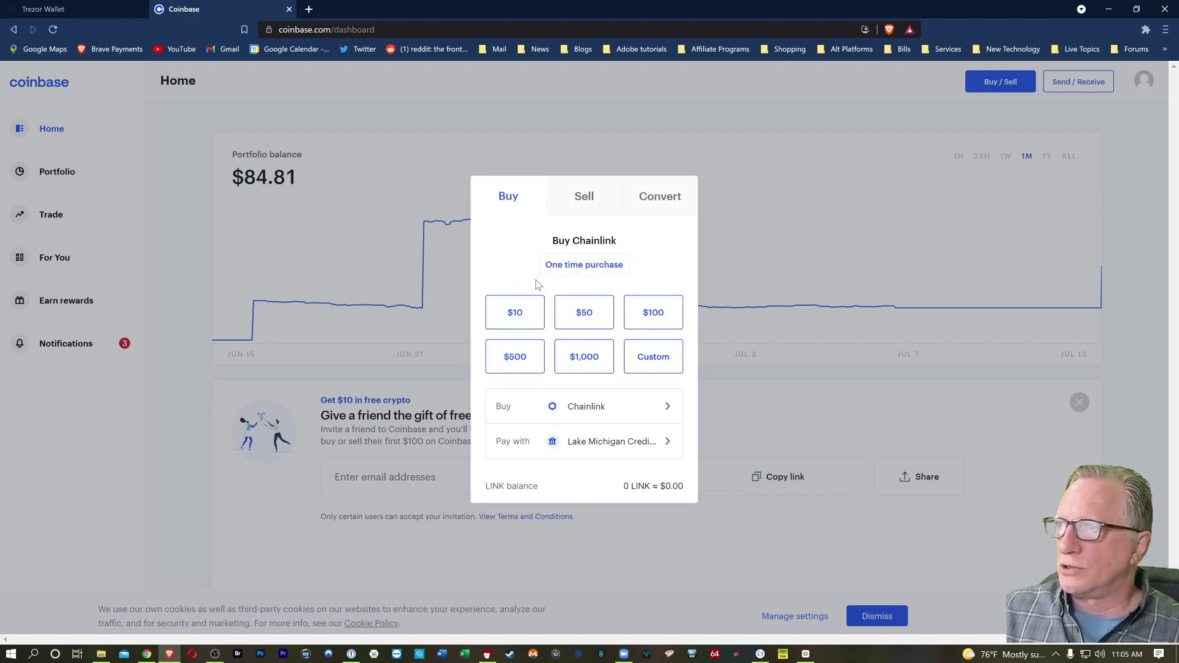
click(585, 314)
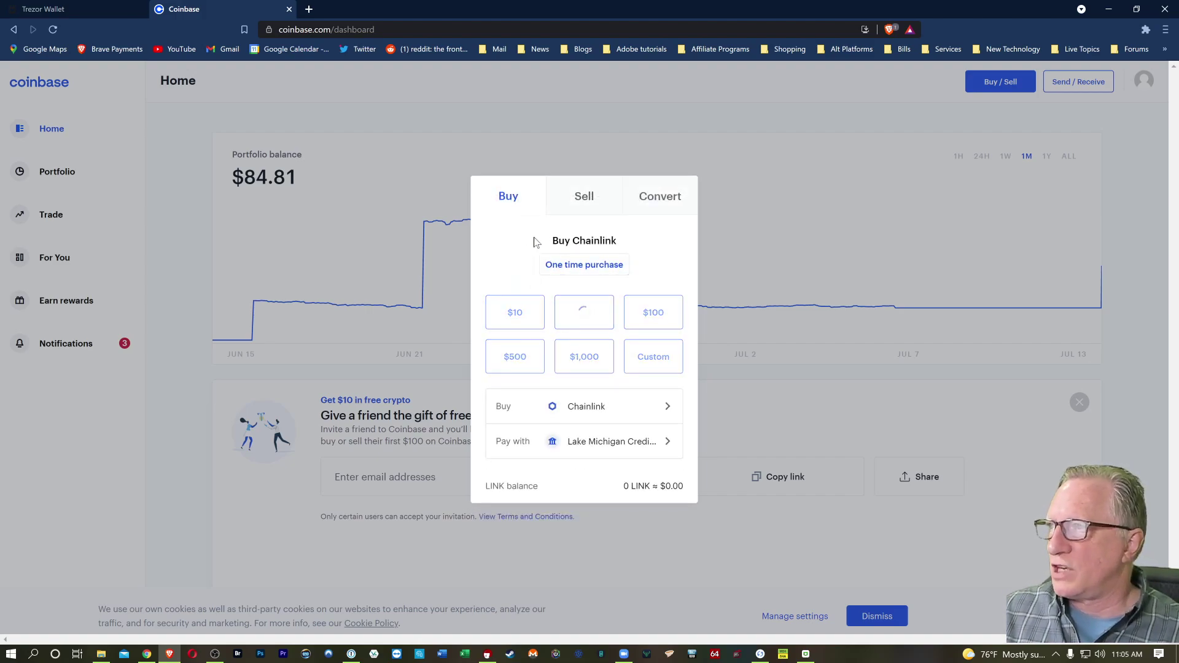
click(573, 468)
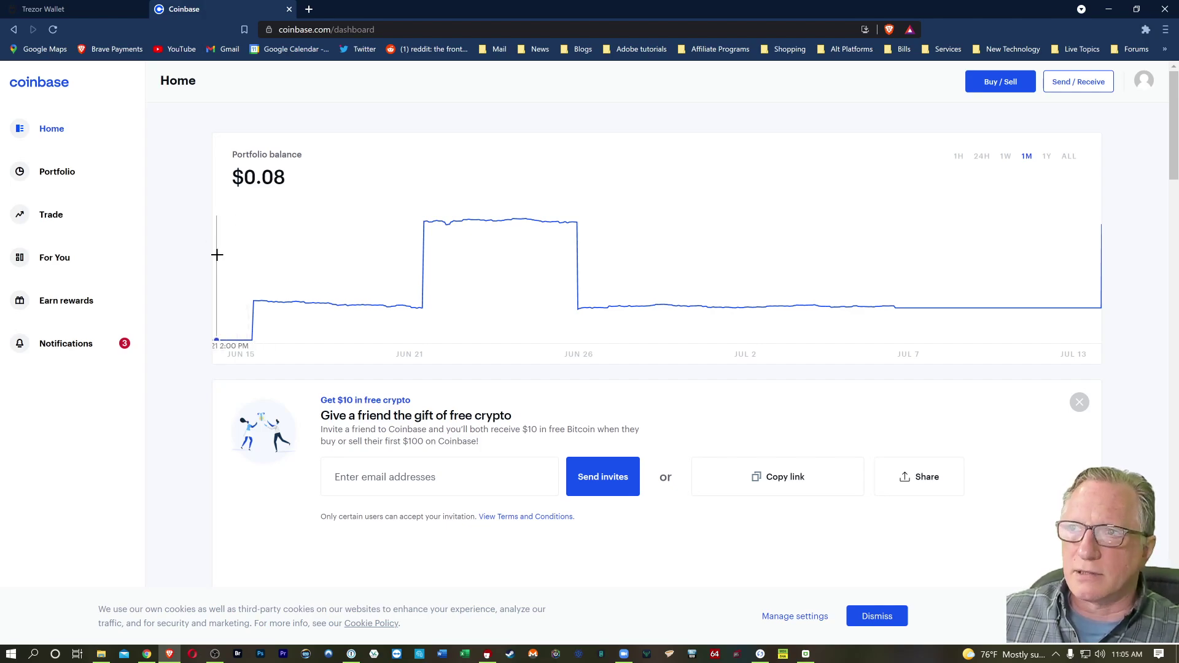
Check the portfolio for the new 2.76 LINK holding, then return to Trezor Suite.
click(62, 175)
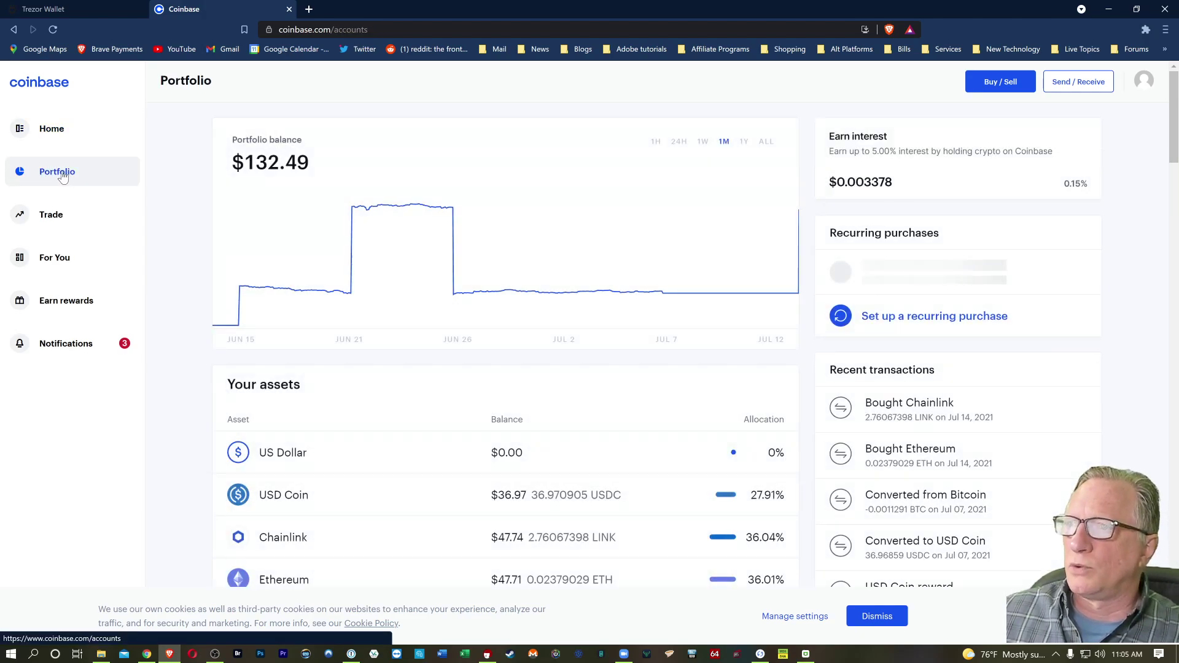
scroll(645, 281, down, 3)
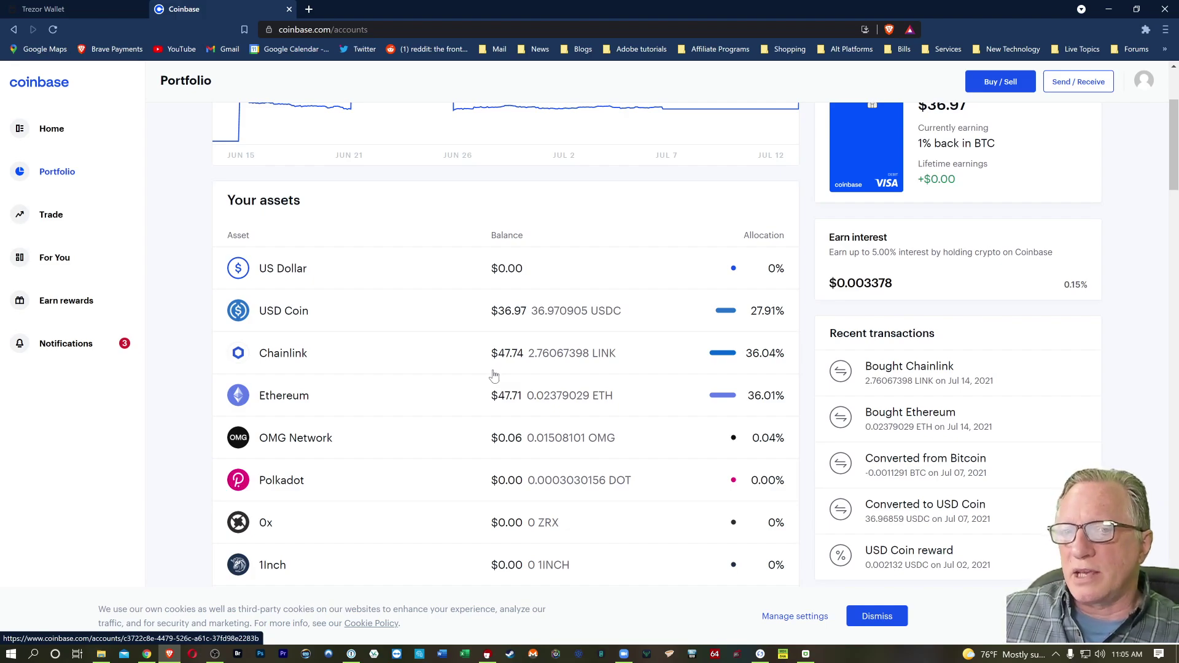
click(805, 654)
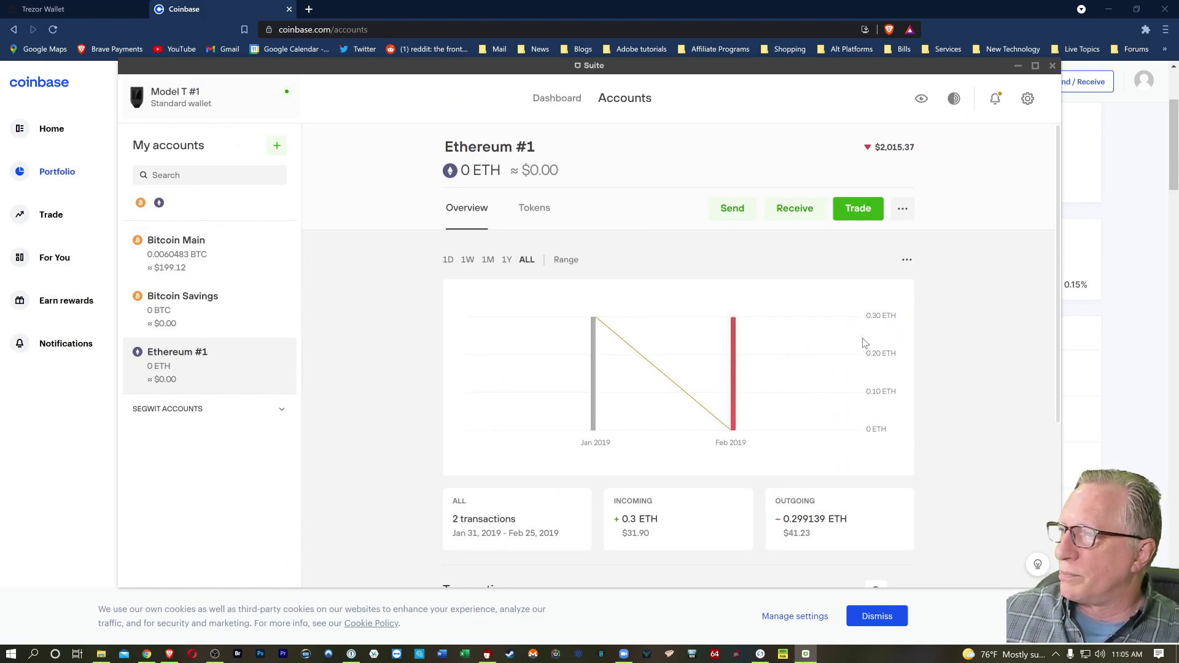
Enter 100 USD in the Ethereum #1 trade form and fetch buy offers.
scroll(859, 356, down, 4)
click(858, 144)
text(100)
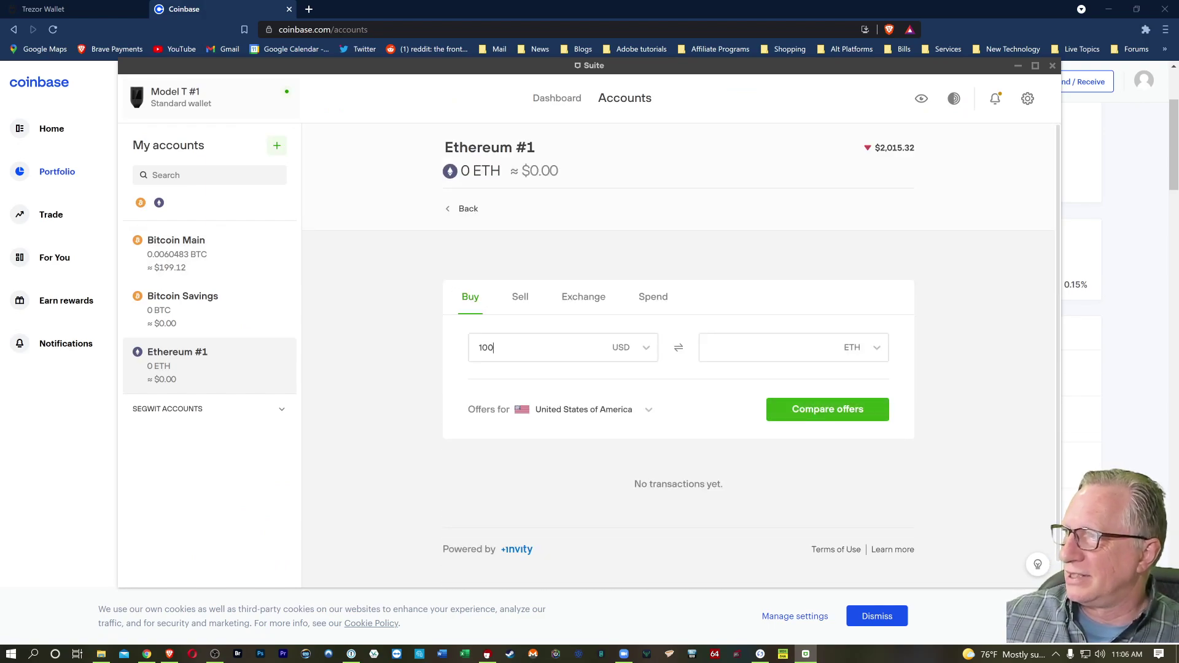
click(795, 410)
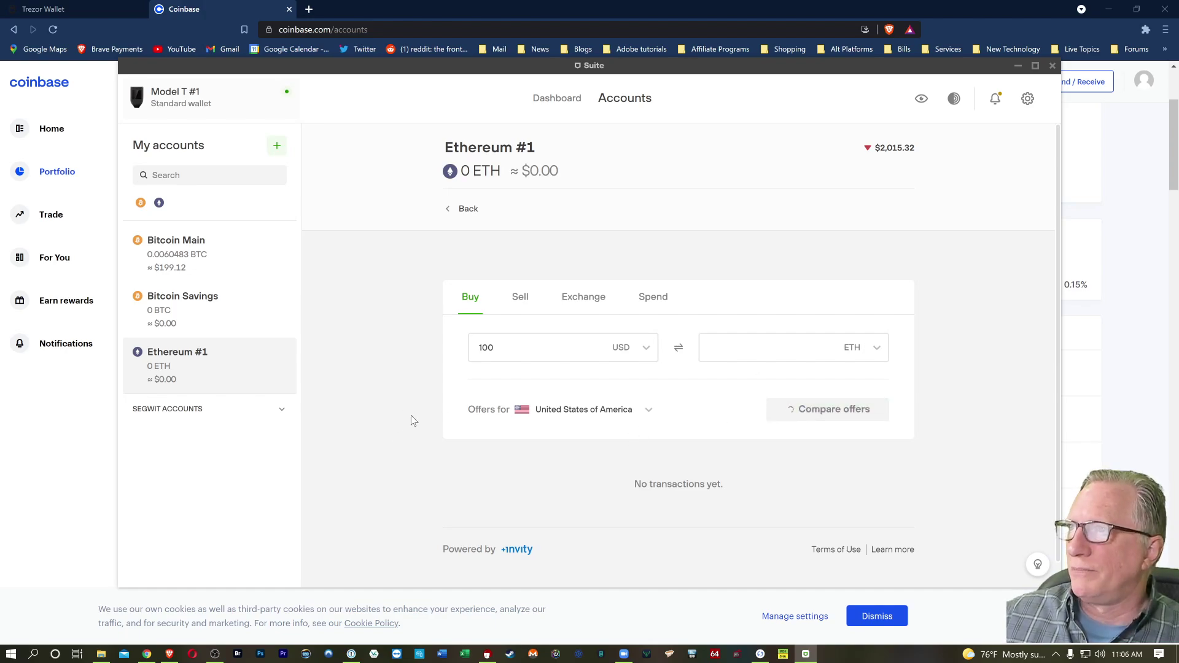
Review the ETH offers, topped by Mercuryo's 0.047494 ETH, then minimize Trezor Suite.
scroll(485, 393, down, 6)
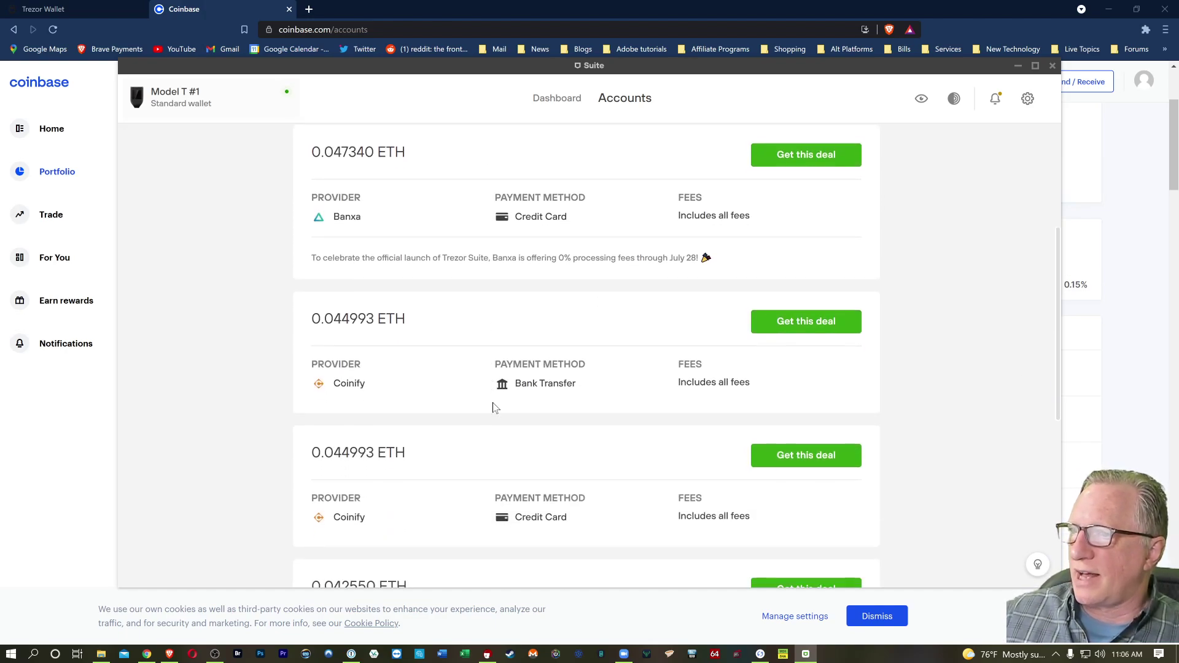
scroll(488, 405, down, 4)
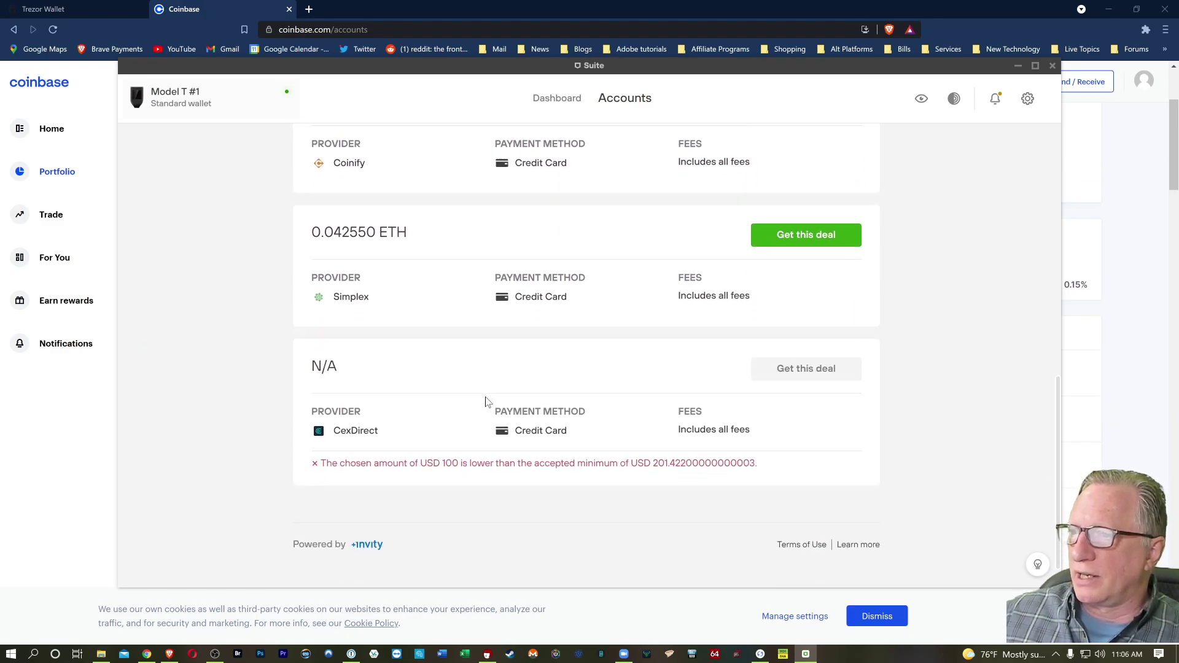
scroll(482, 402, up, 4)
scroll(472, 395, up, 6)
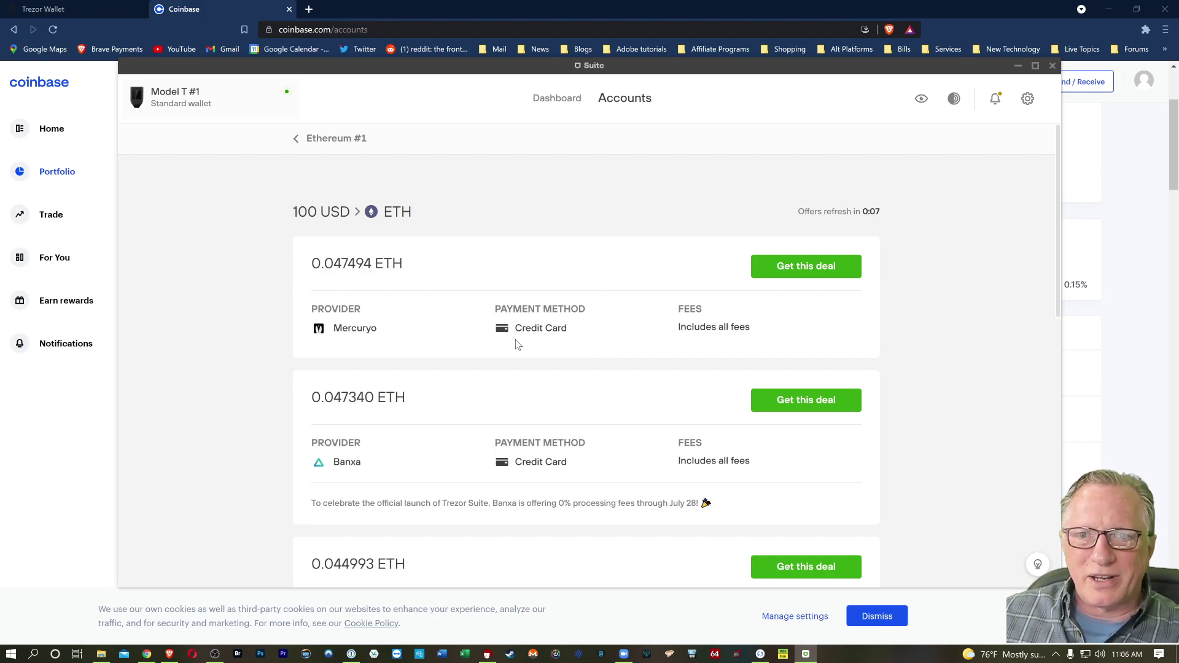
scroll(518, 345, down, 3)
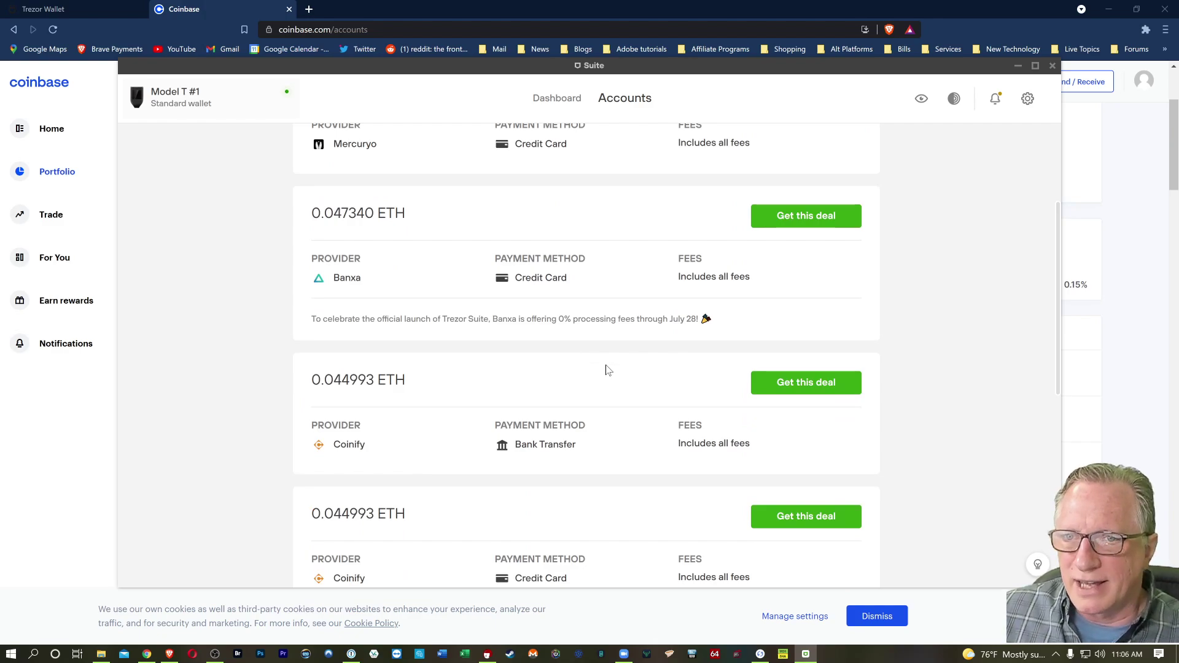
scroll(533, 387, down, 2)
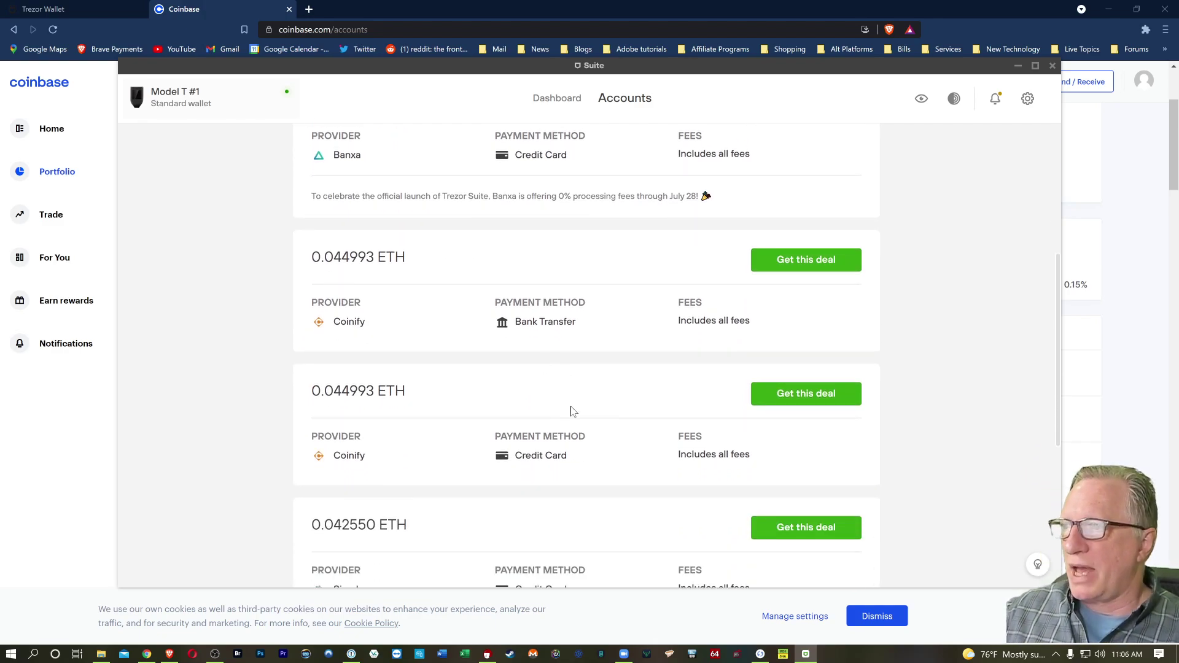
scroll(571, 411, down, 4)
scroll(500, 452, up, 5)
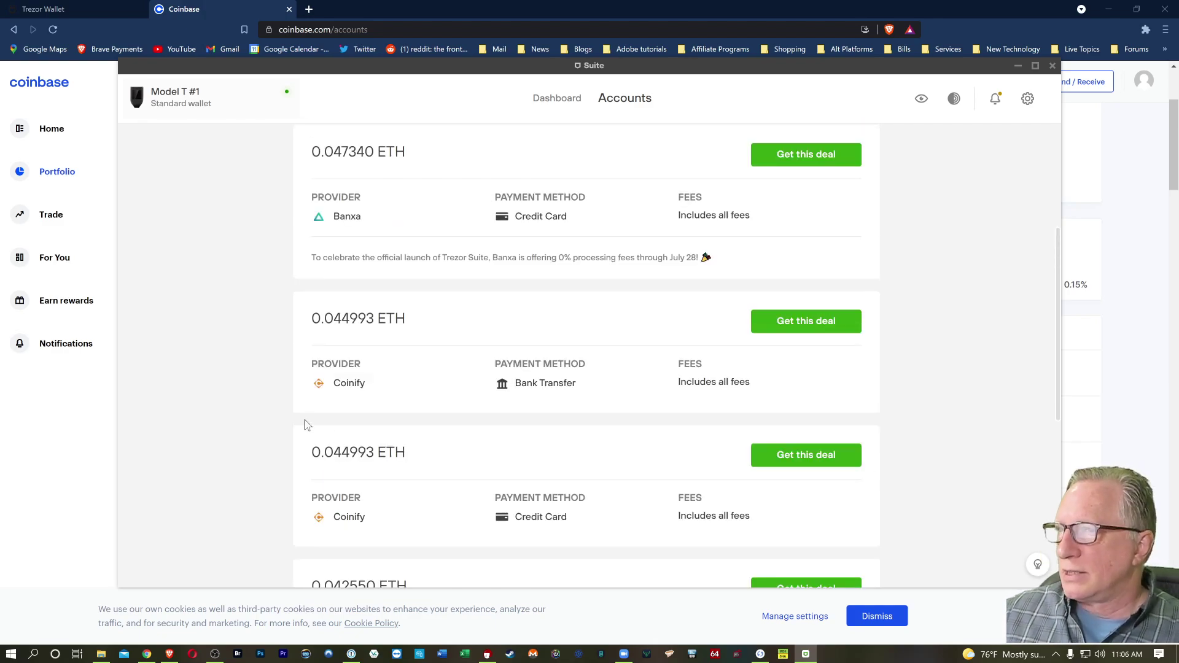
scroll(172, 283, up, 4)
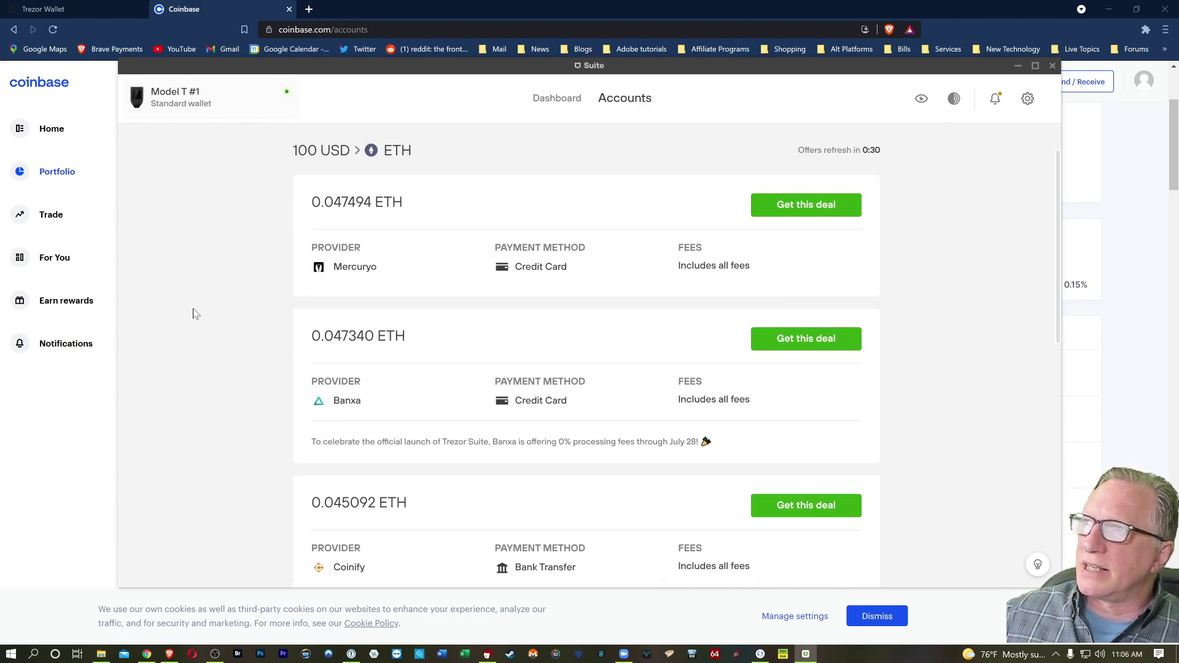
click(1017, 65)
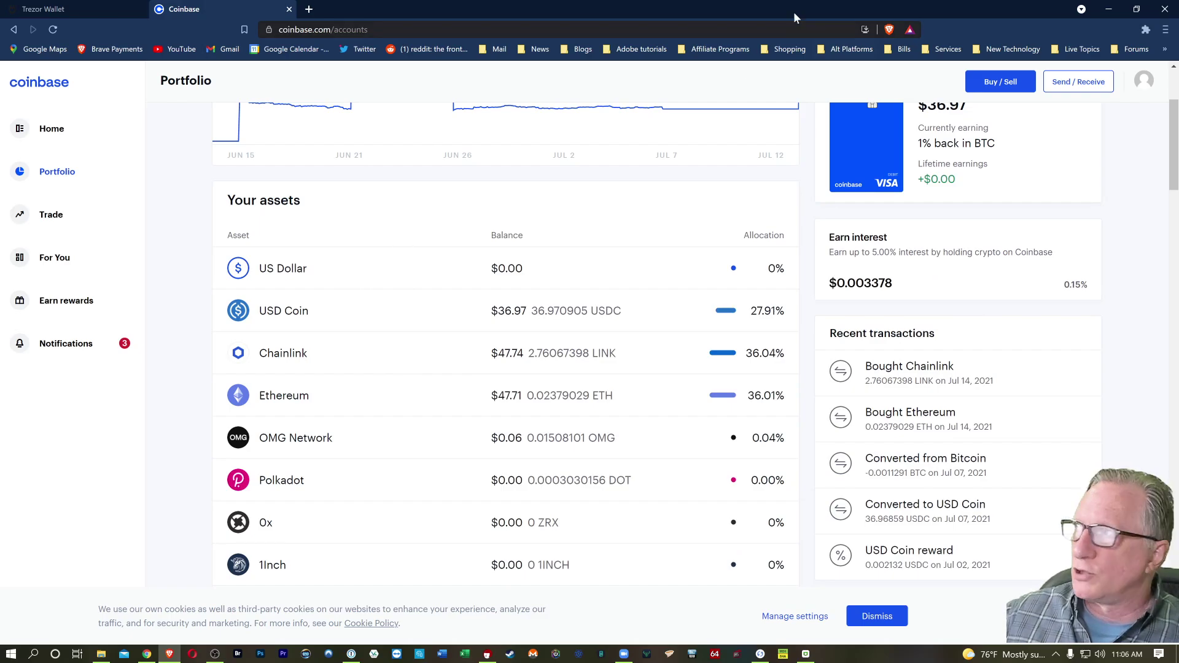
Bring Trezor Suite forward, verify the full Ethereum #1 receive address on the device, and copy it.
click(1108, 8)
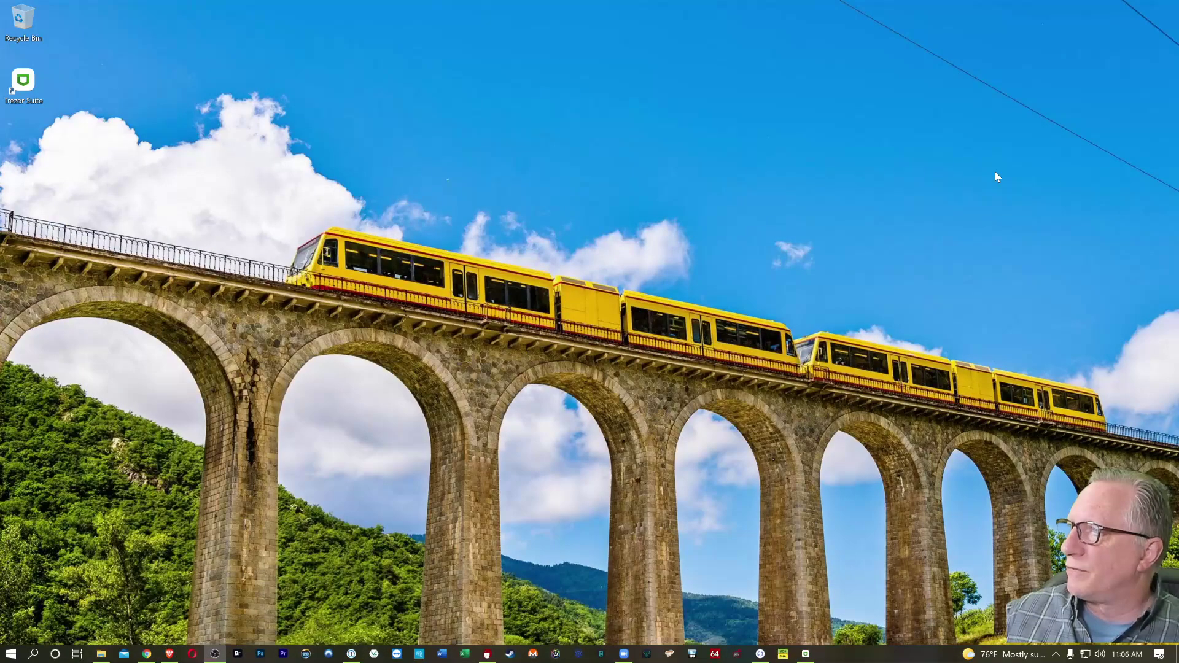
click(805, 654)
click(304, 132)
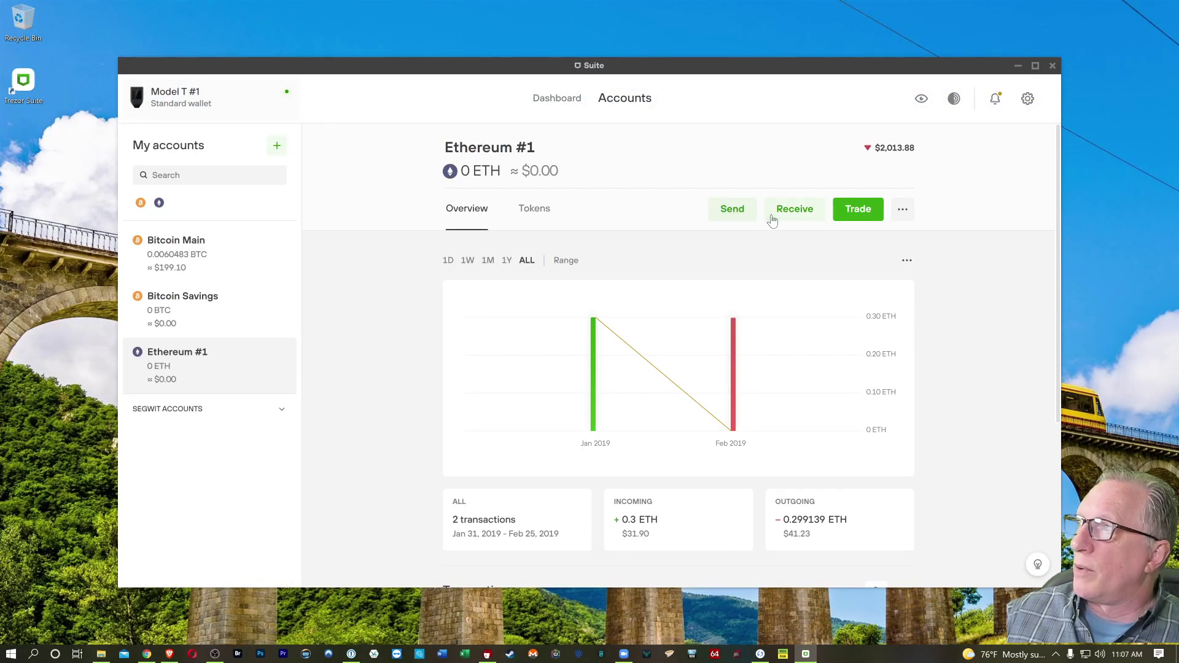
click(792, 210)
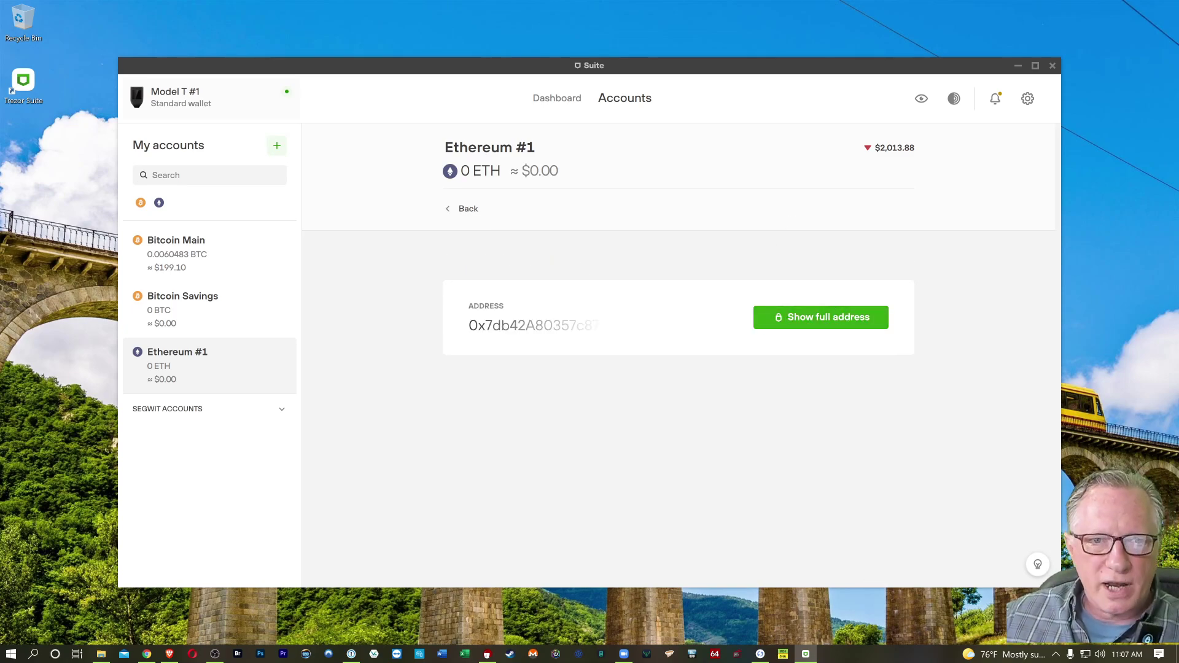
click(783, 316)
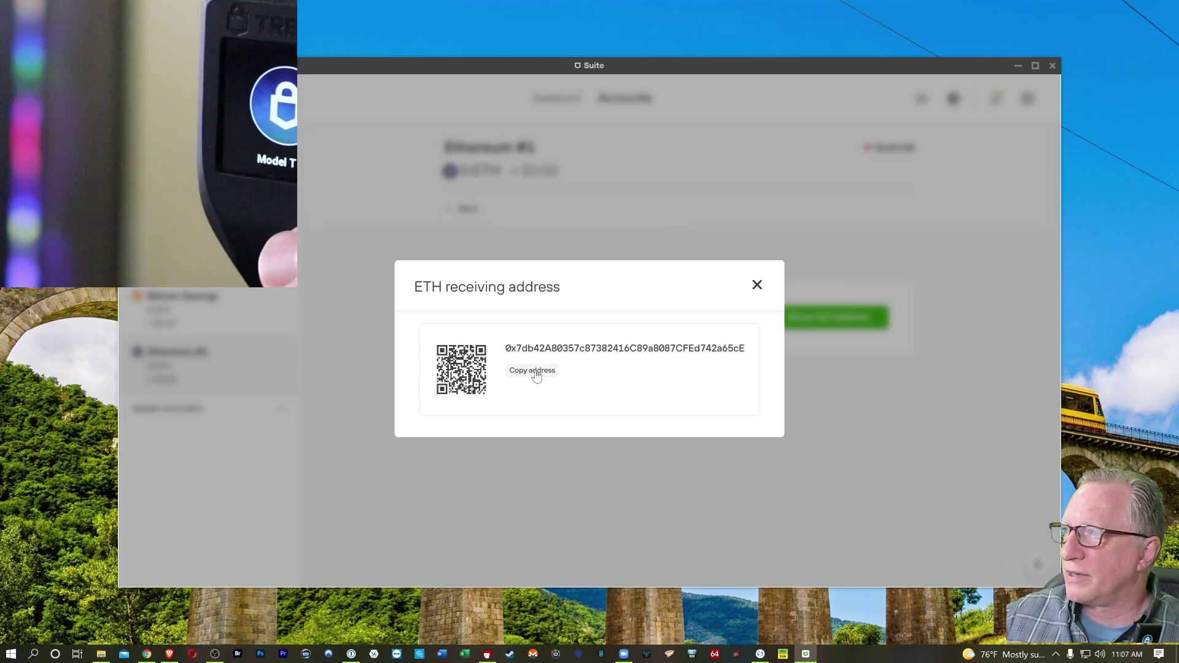
click(534, 371)
click(756, 285)
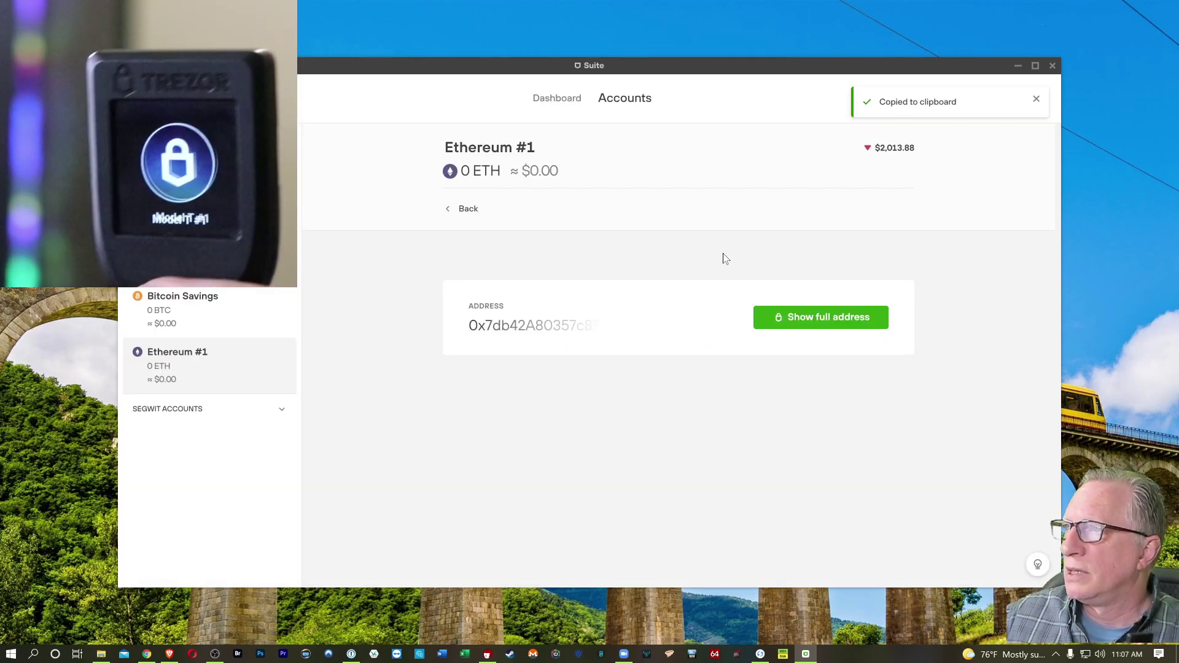
In Coinbase, set up a send of the full ETH balance to the pasted Trezor address.
click(169, 654)
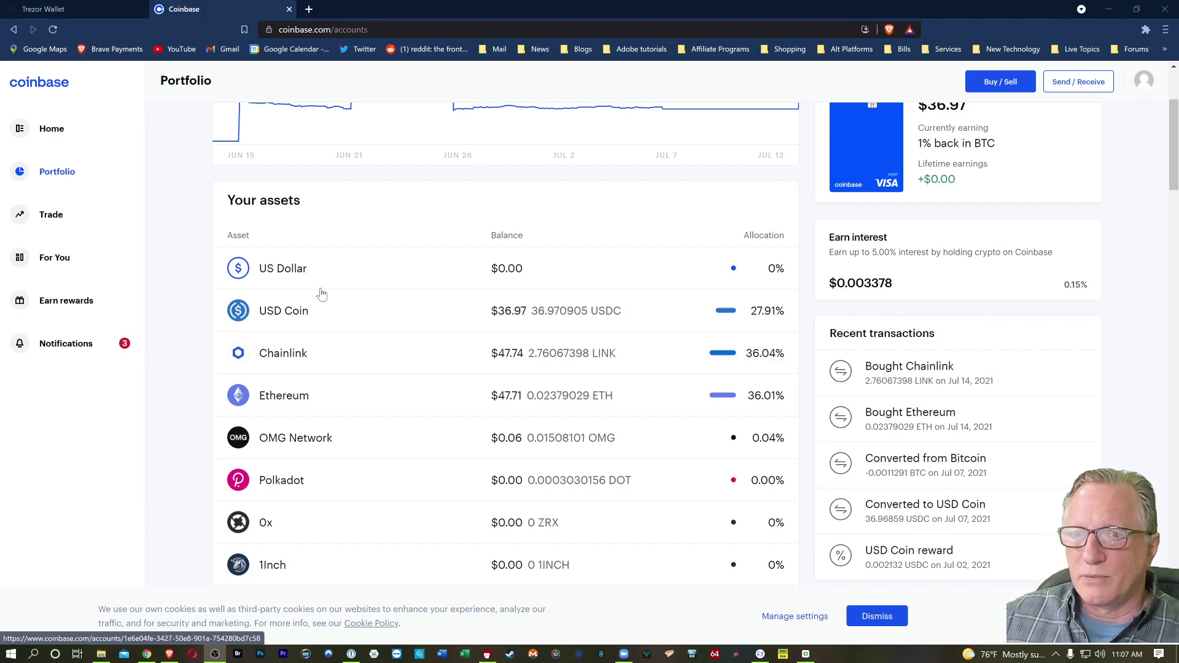
click(534, 400)
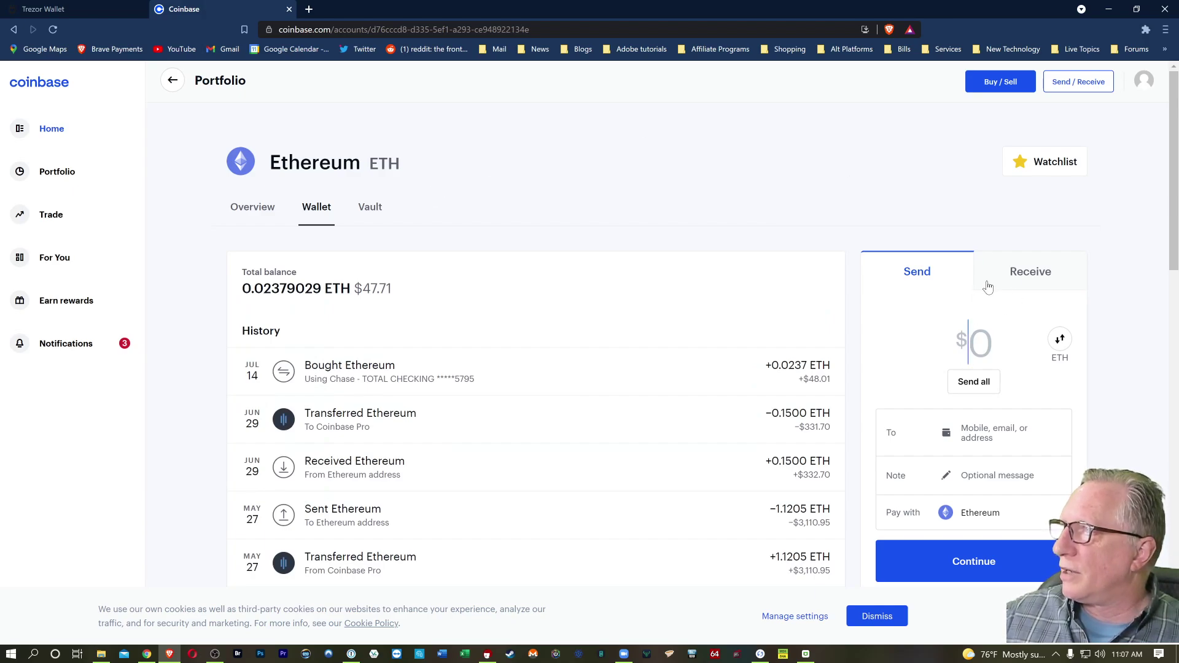
click(967, 391)
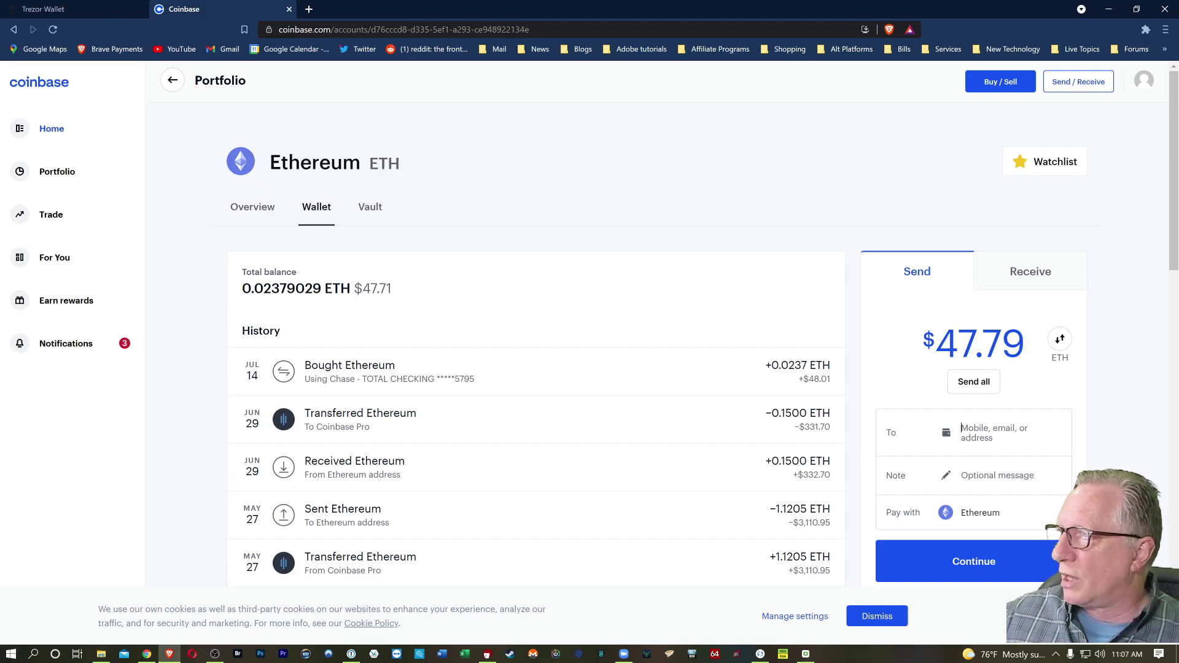
right_click(964, 432)
click(995, 303)
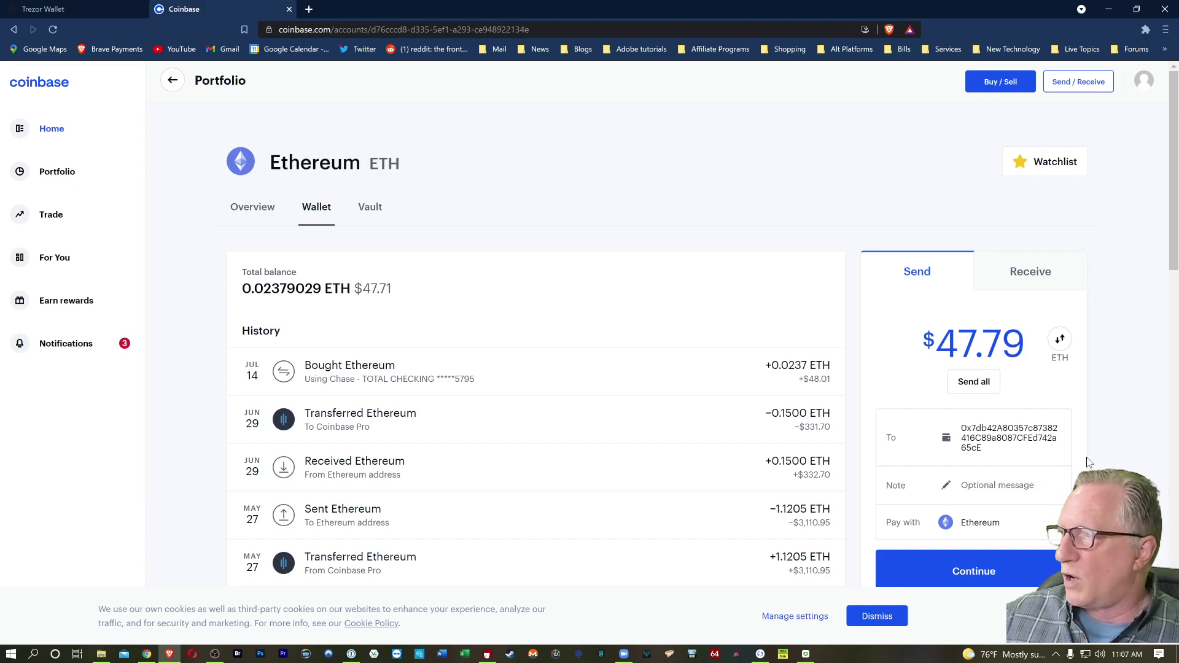
click(977, 570)
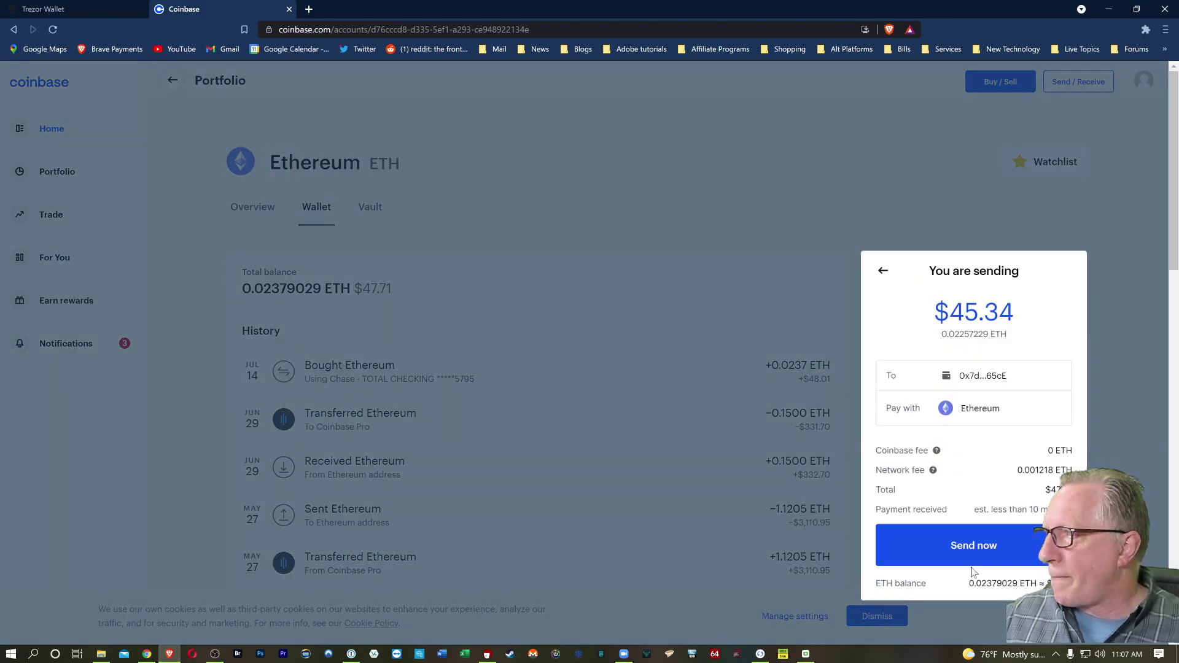
Accept the warning, enter the 2-step verification code, and send 0.02257229 ETH.
click(908, 537)
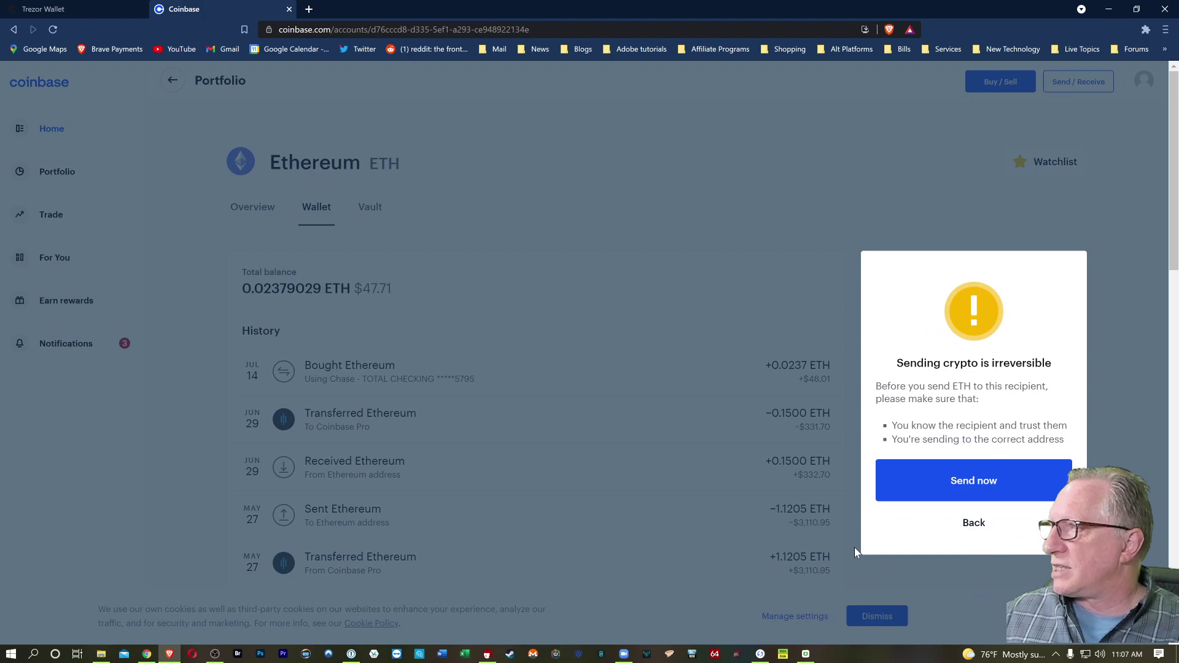
click(967, 486)
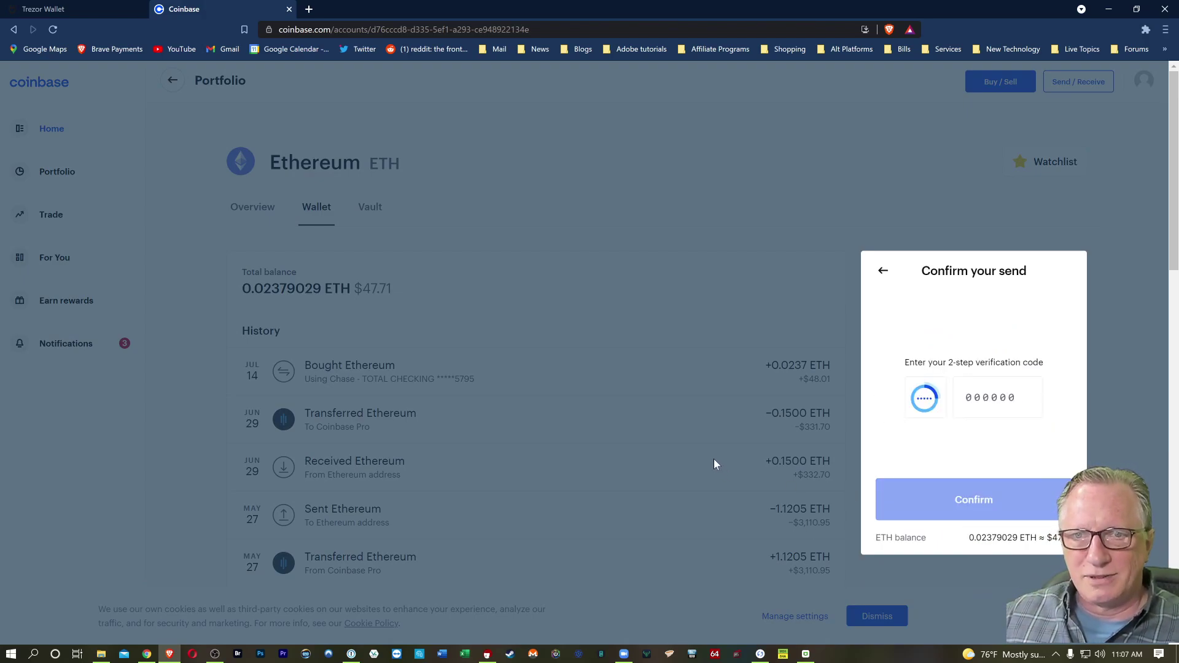
click(956, 410)
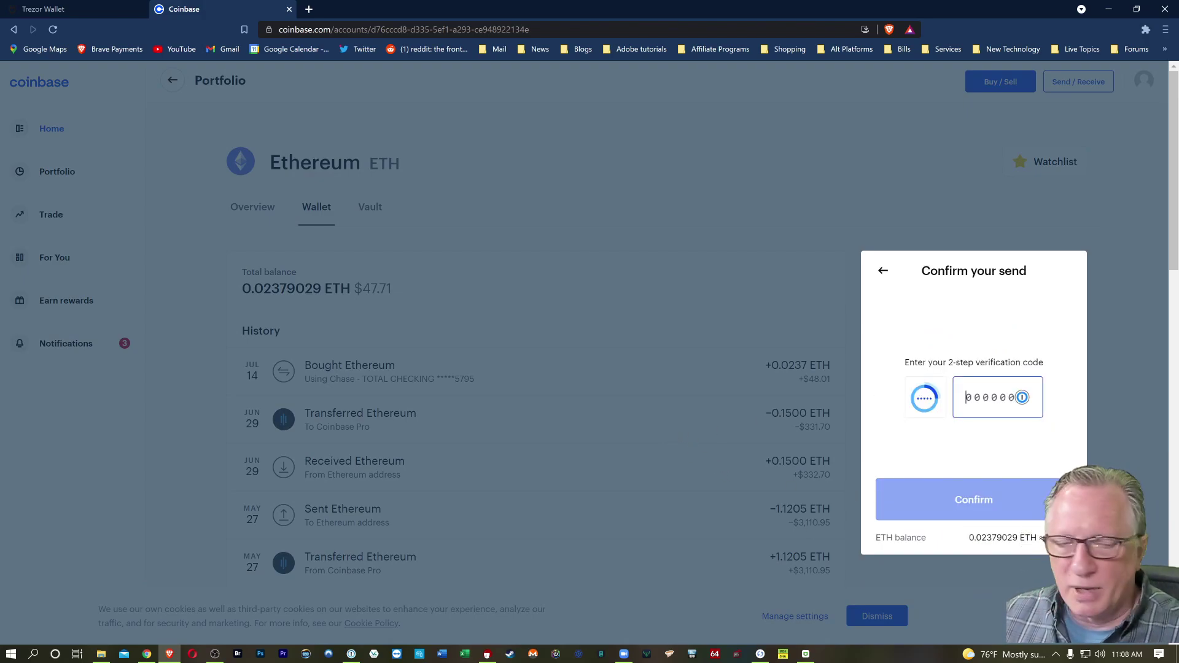
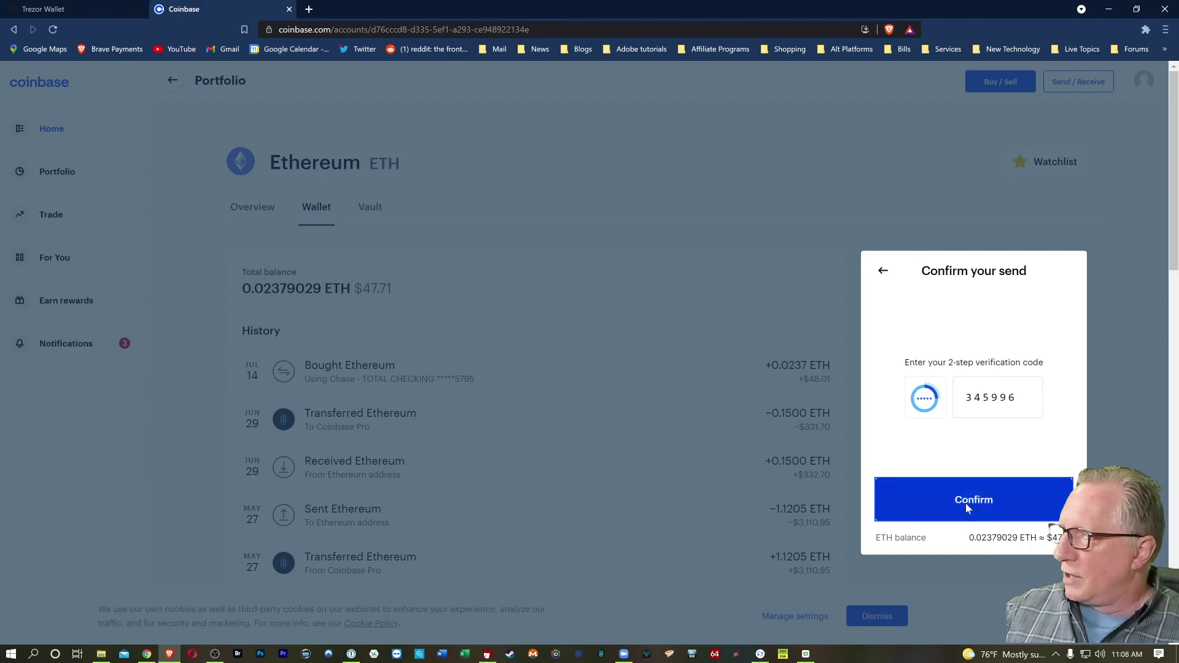
click(965, 502)
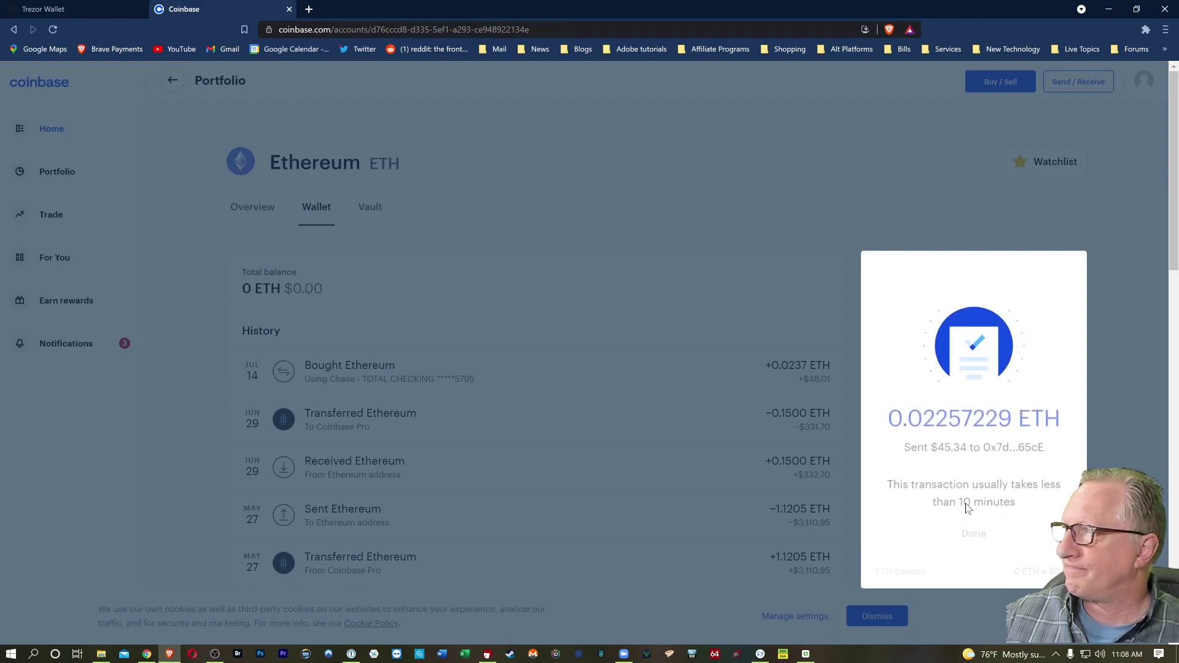
Dismiss Coinbase's send notice and return to Ethereum #1, now holding 0.02257229 ETH.
click(975, 534)
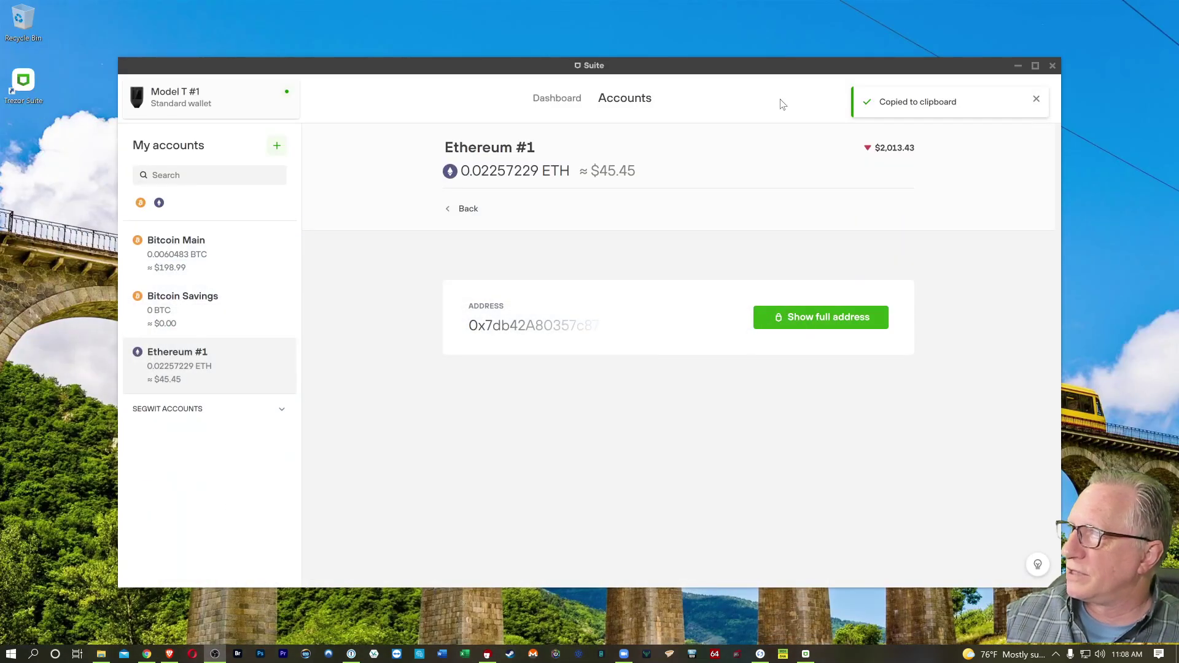
click(447, 212)
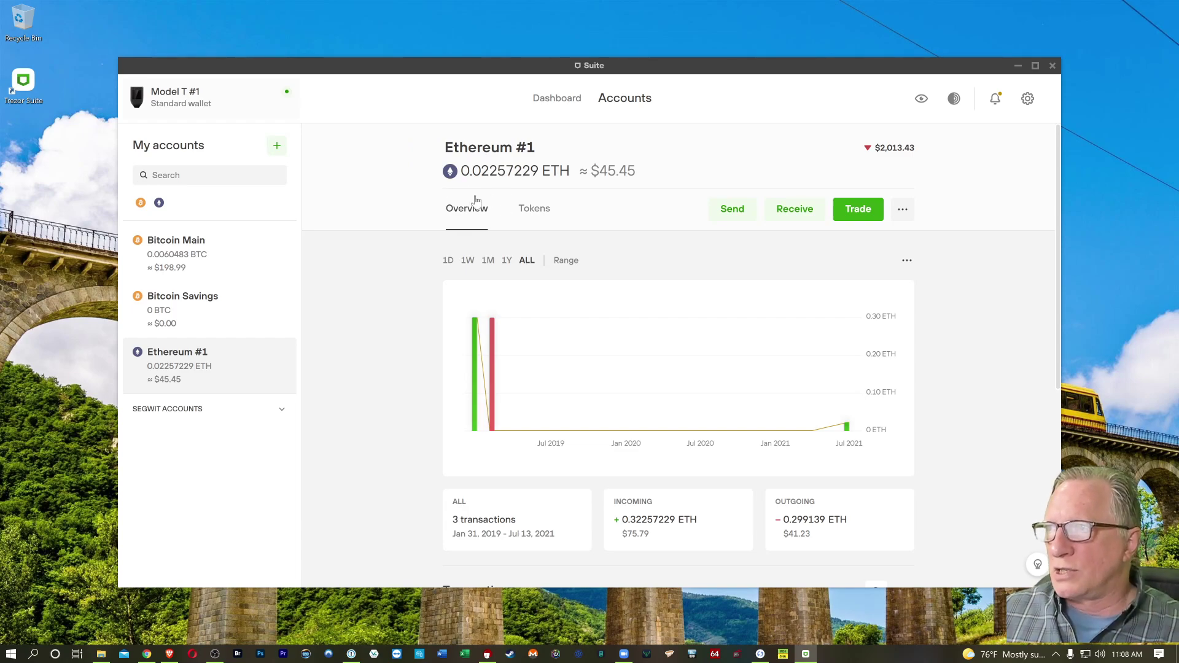
Verify and copy the Ethereum #1 receive address again, then switch to Coinbase in Brave.
click(793, 211)
click(811, 323)
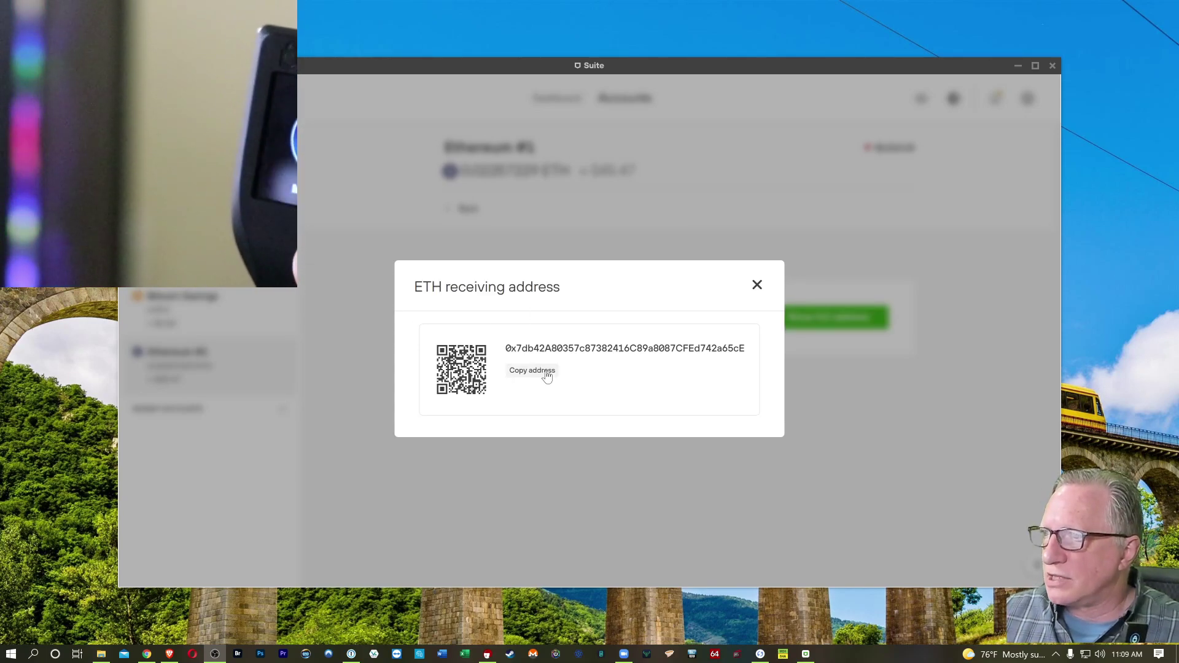
click(545, 371)
click(756, 284)
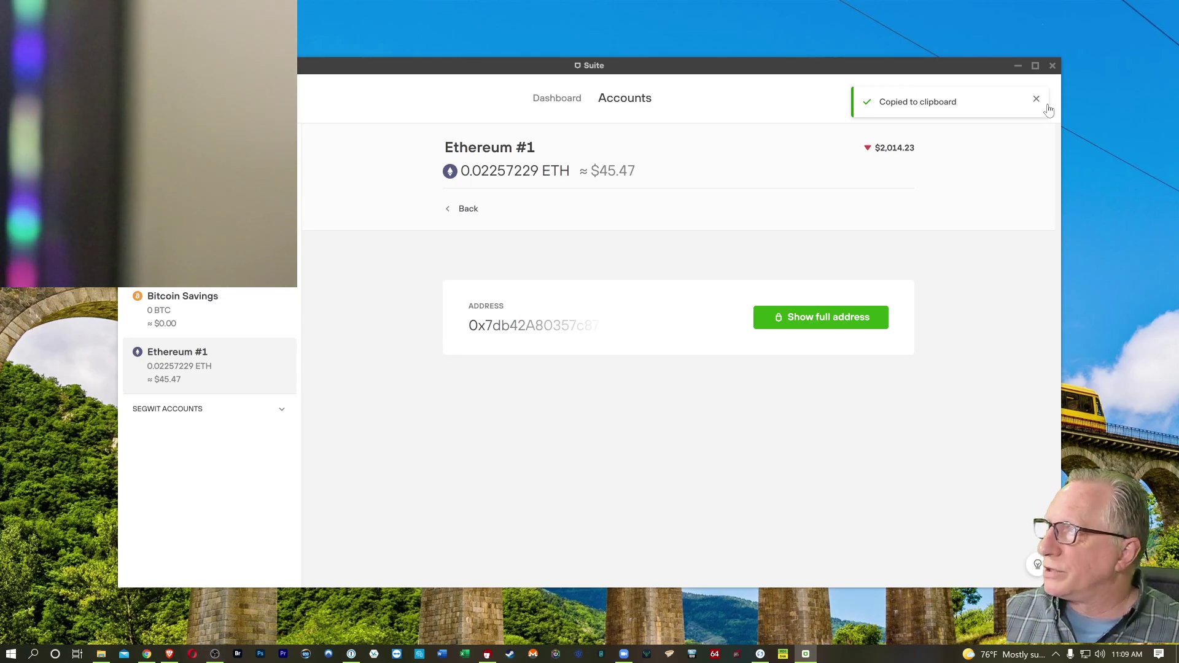
click(170, 653)
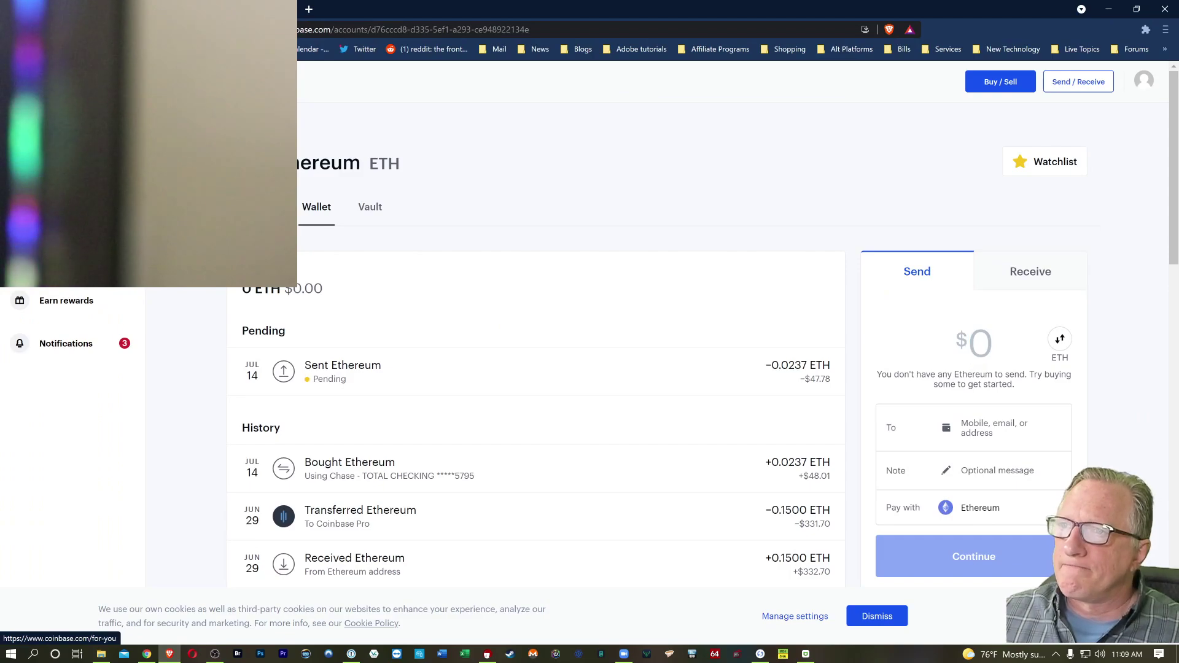
Open the Chainlink wallet and set up a send of all LINK to the pasted Trezor address.
click(61, 128)
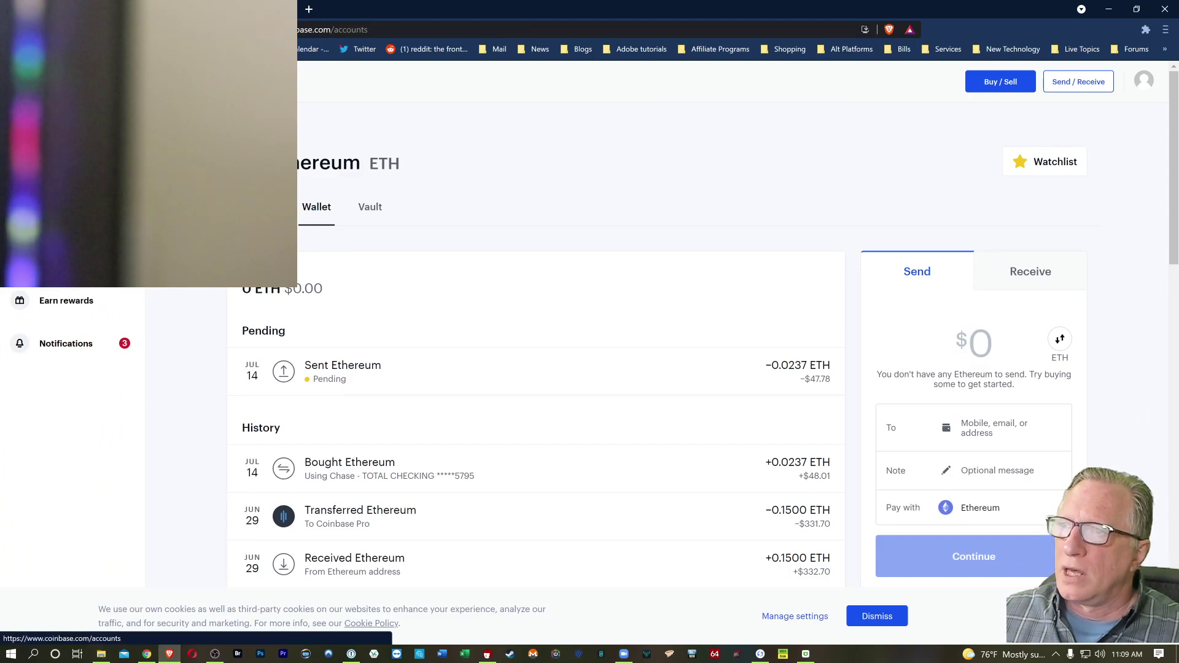
scroll(432, 442, down, 2)
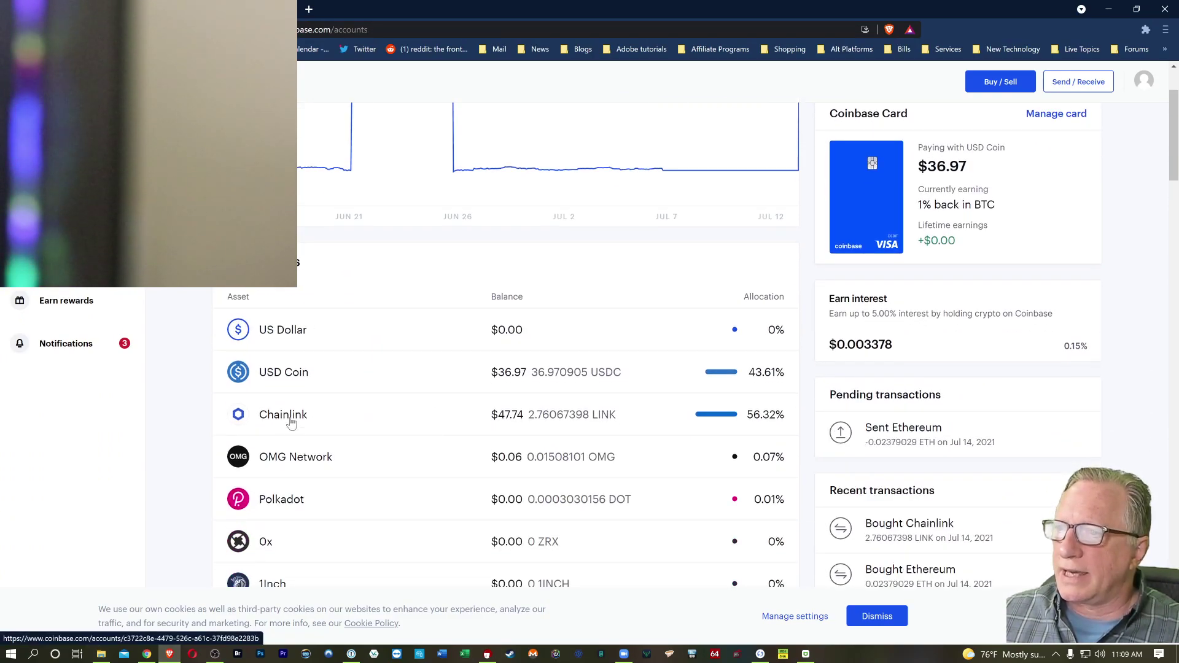
click(288, 418)
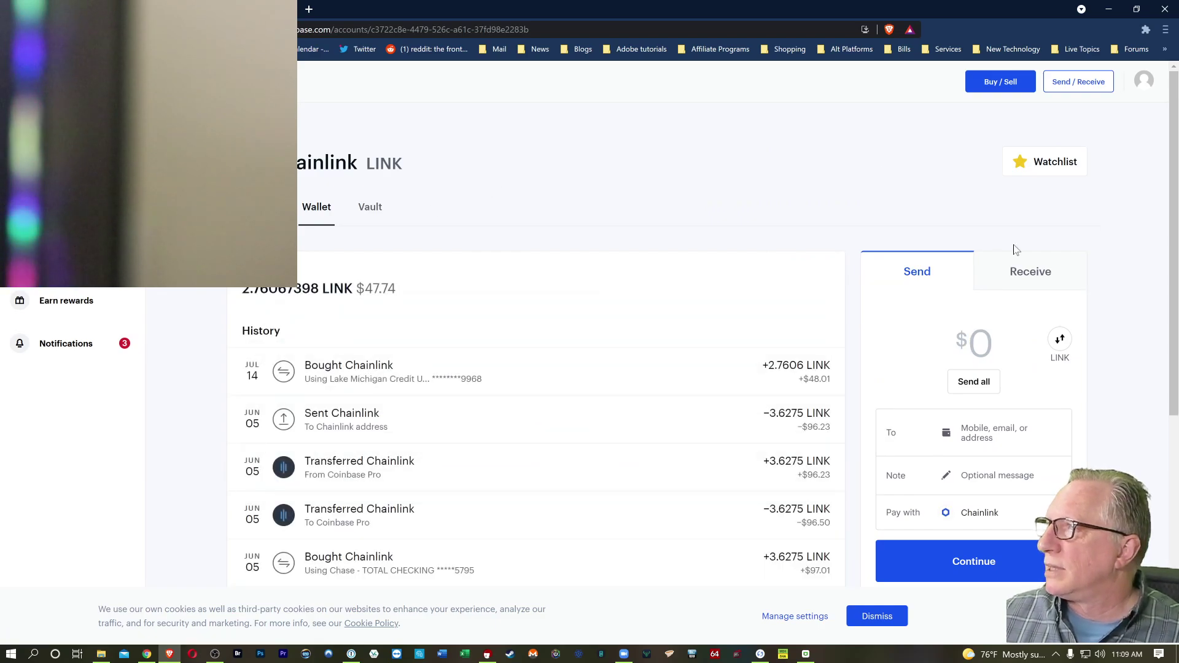
click(973, 382)
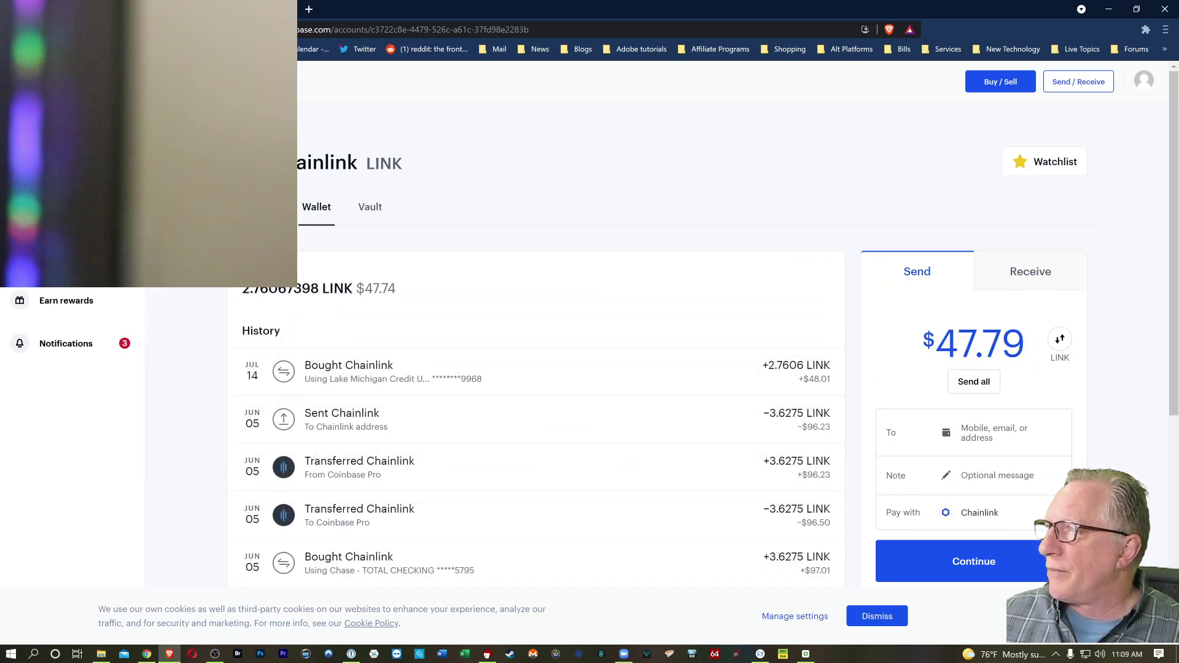
click(955, 448)
key(ctrl+v)
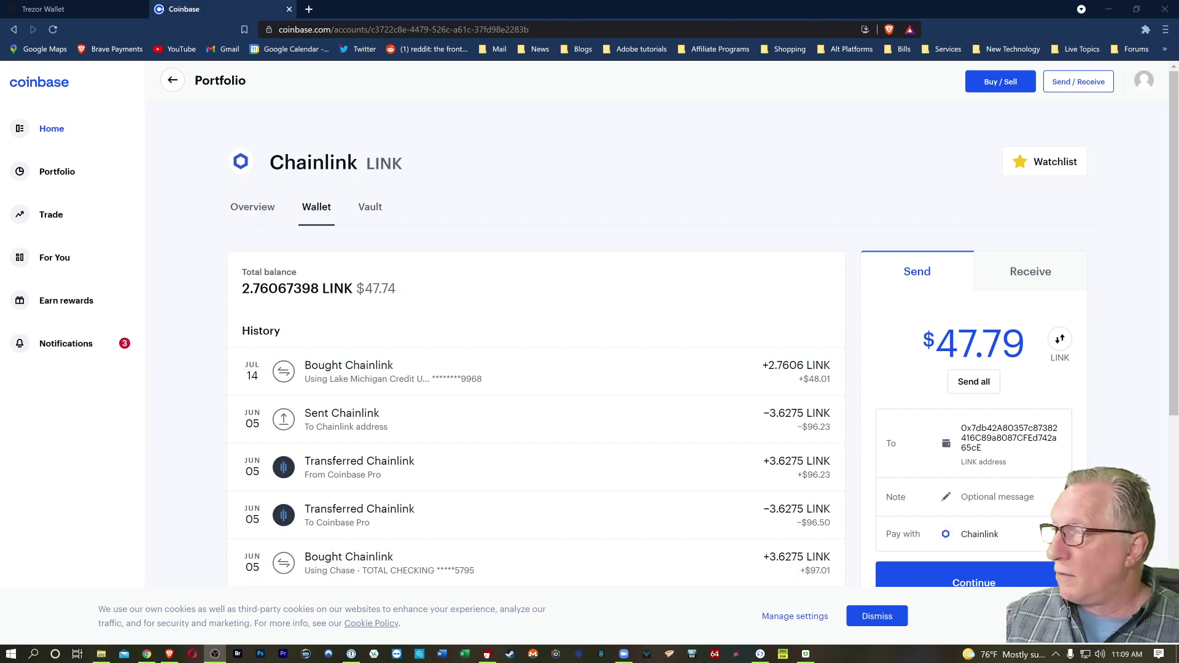
scroll(1013, 450, down, 2)
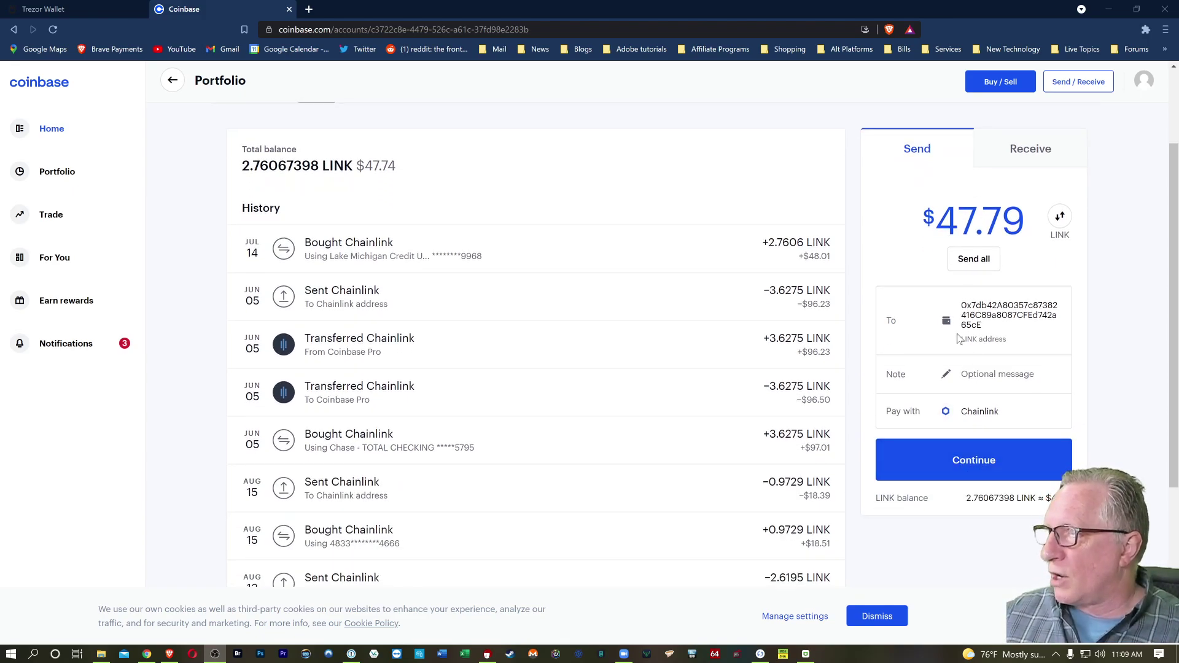
click(981, 462)
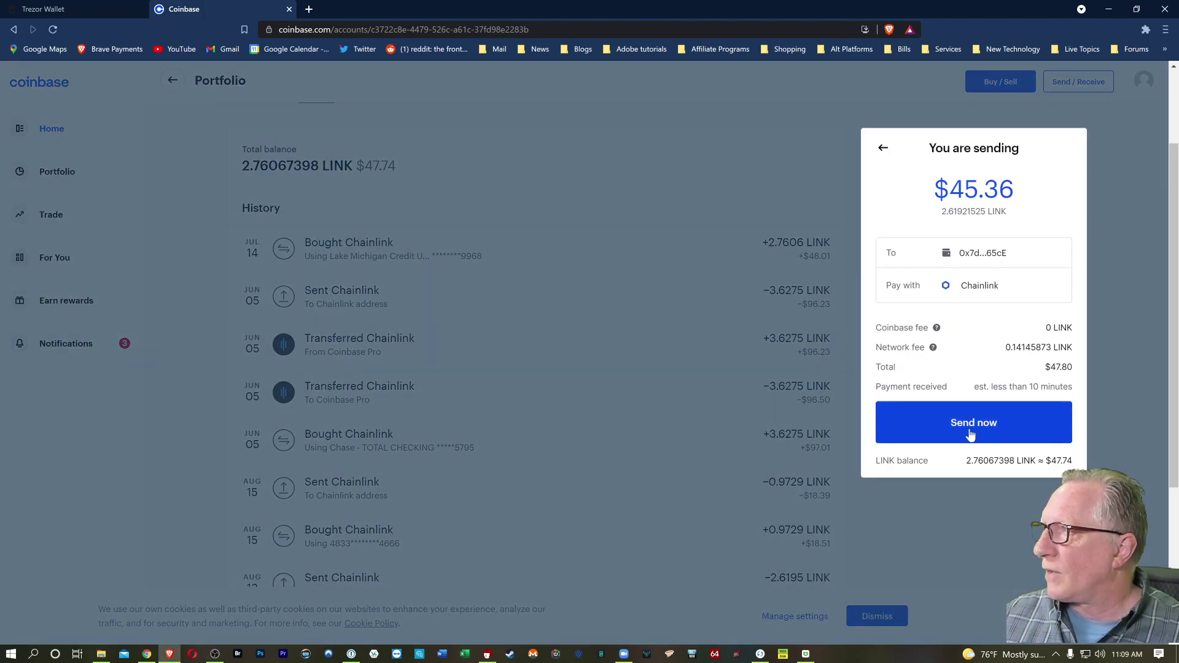
Accept the irreversible-send warning, enter the 2-step code, and send 2.61921525 LINK.
click(972, 430)
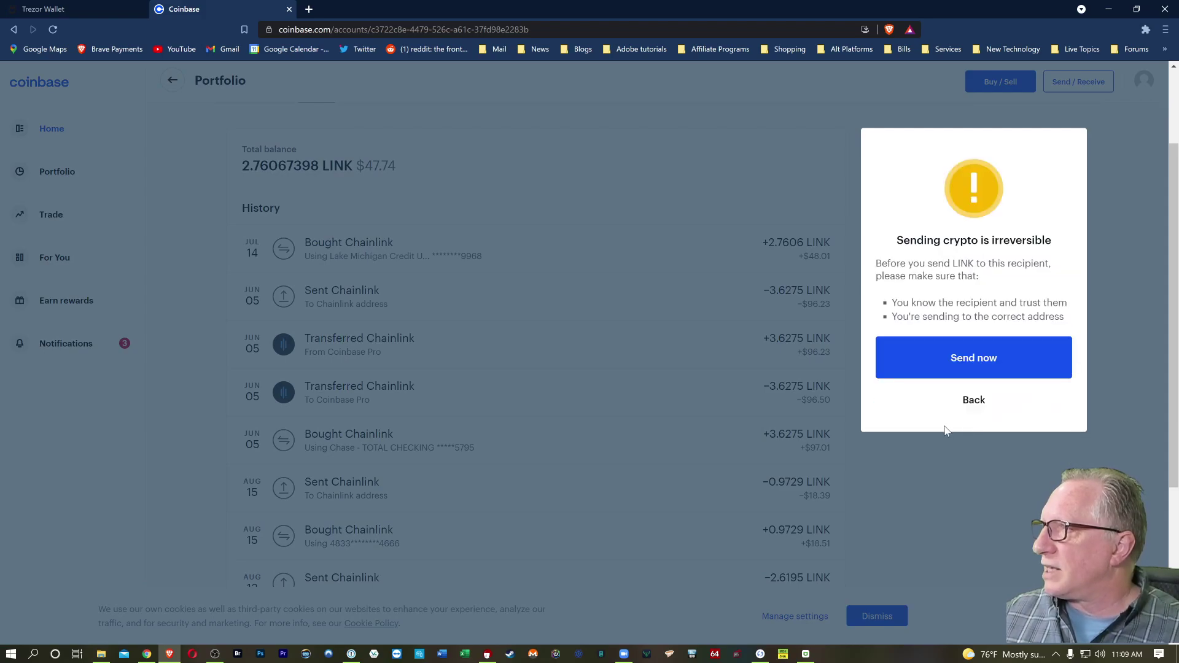
click(973, 374)
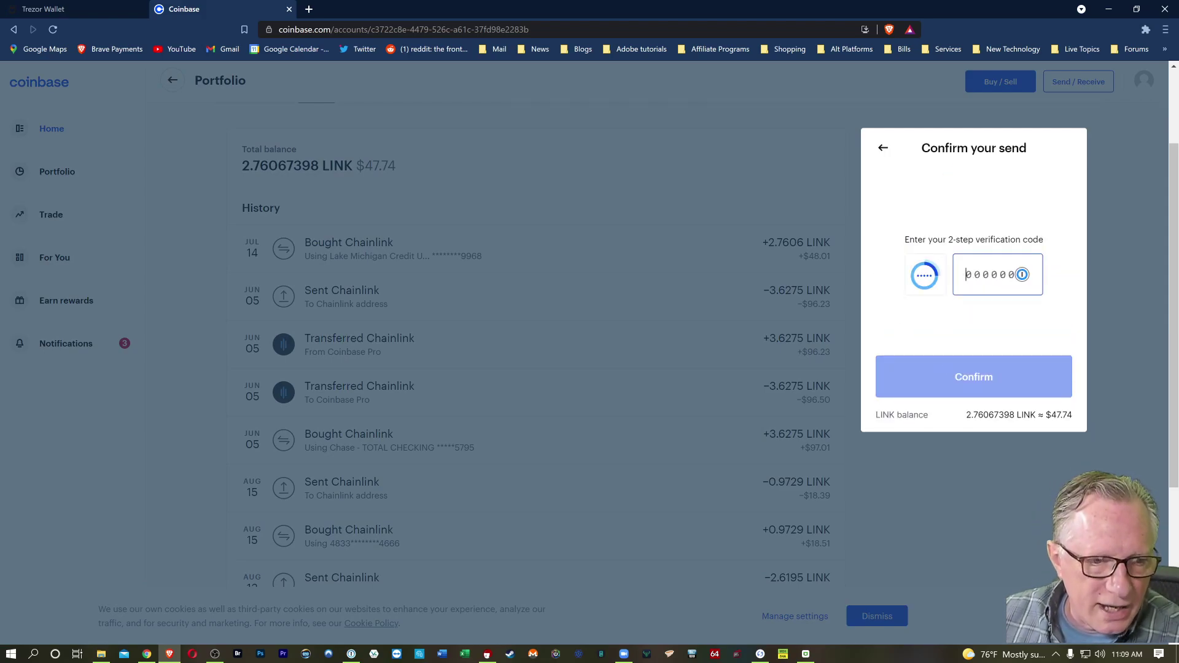
key(ctrl+v)
click(983, 370)
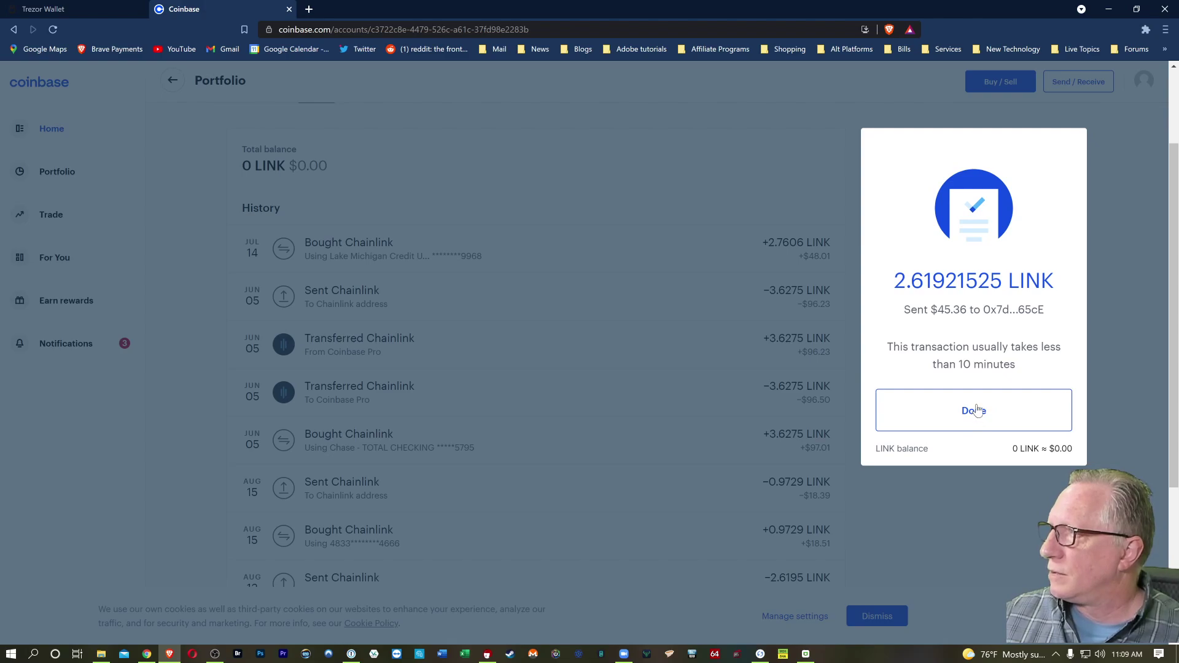
click(976, 410)
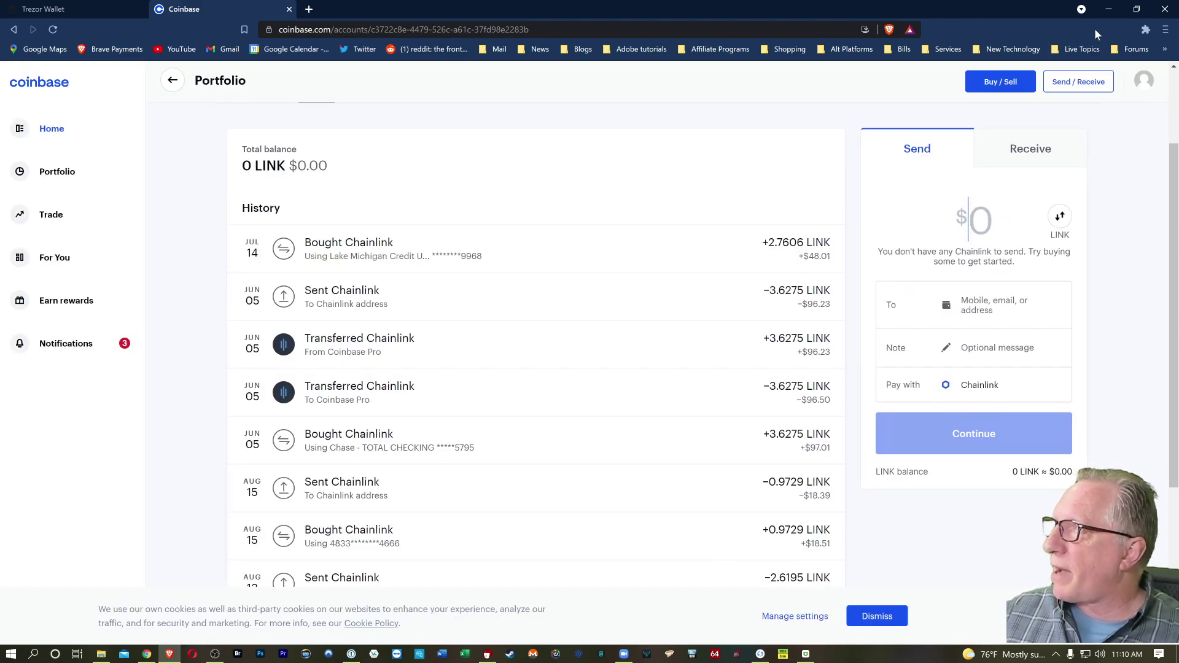
Open Ethereum #1 in Trezor Suite and view its tokens, listing 2.61921525 LINK.
click(1107, 9)
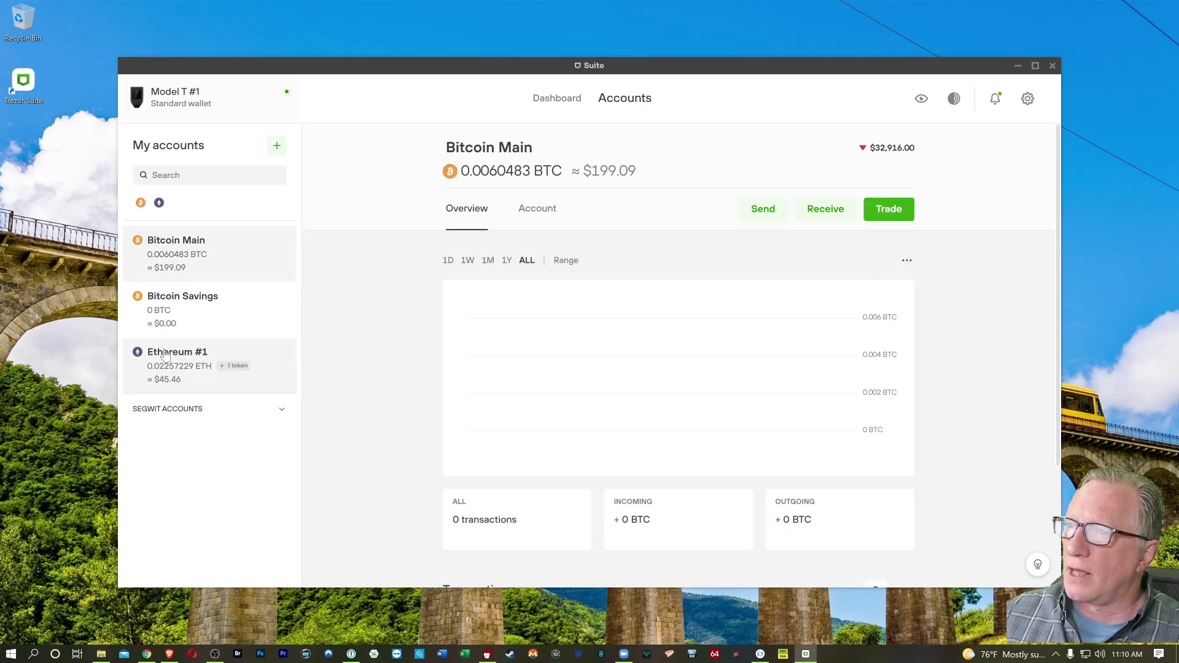
click(165, 354)
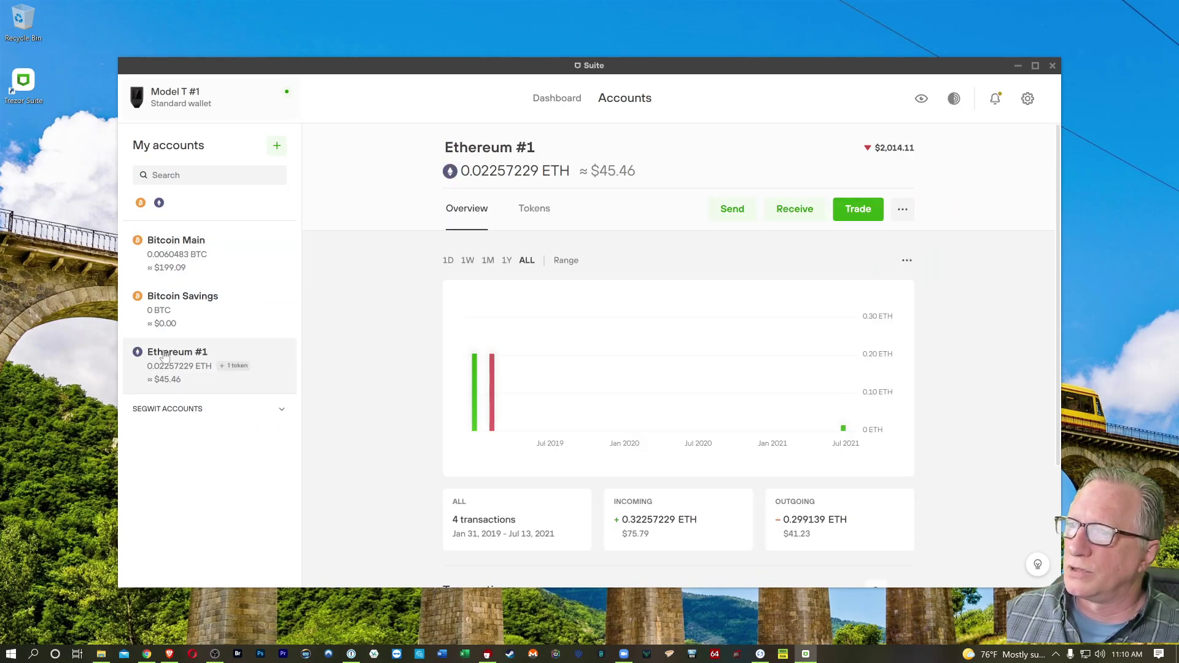
scroll(421, 265, down, 3)
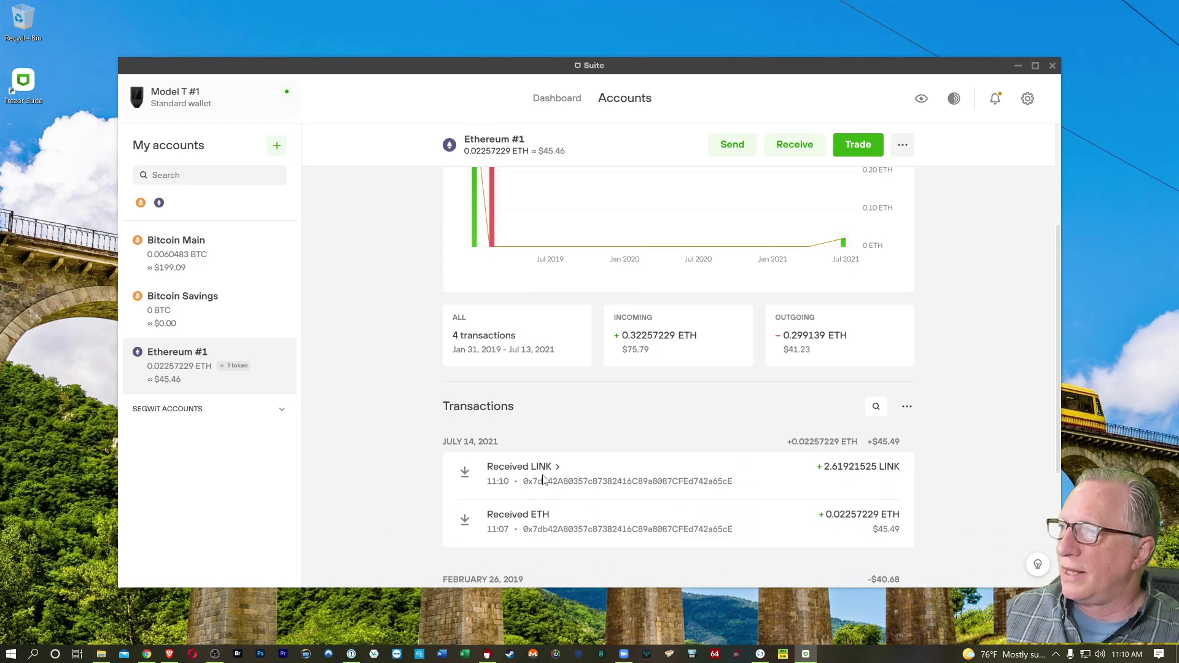
scroll(342, 442, up, 3)
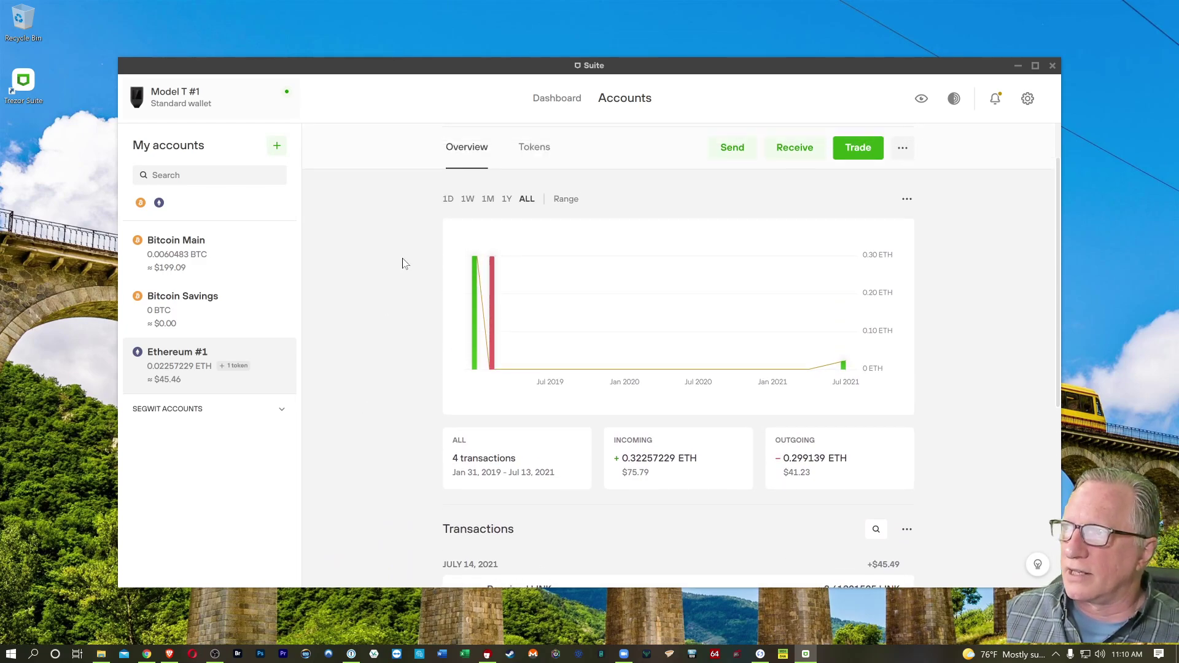
click(534, 148)
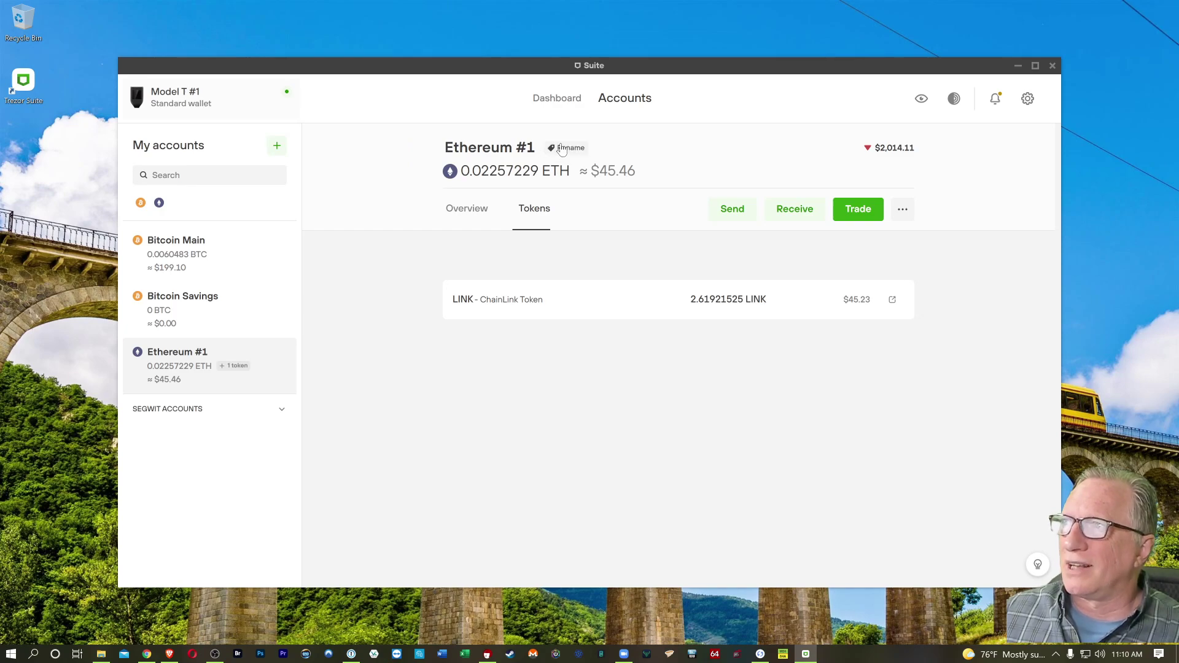
Rename the 'Ethereum #1' account to 'Ethereum', then switch to the Bitcoin Main account.
click(559, 151)
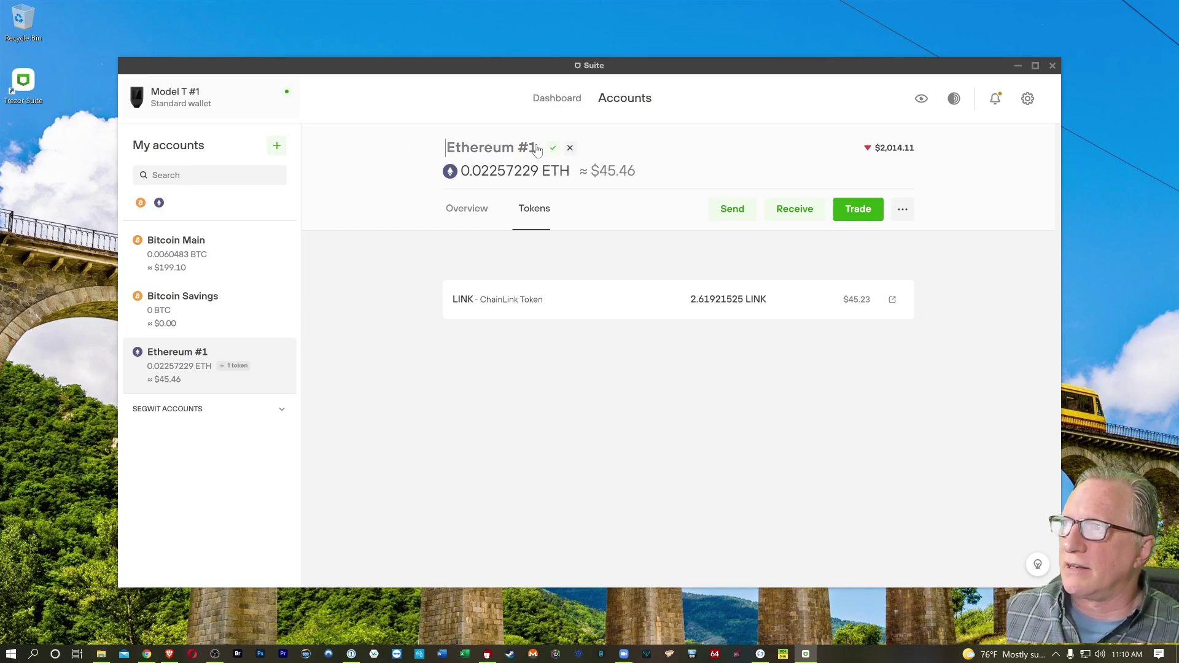
key(BackSpace)
key(BackSpace)
key(BackSpace)
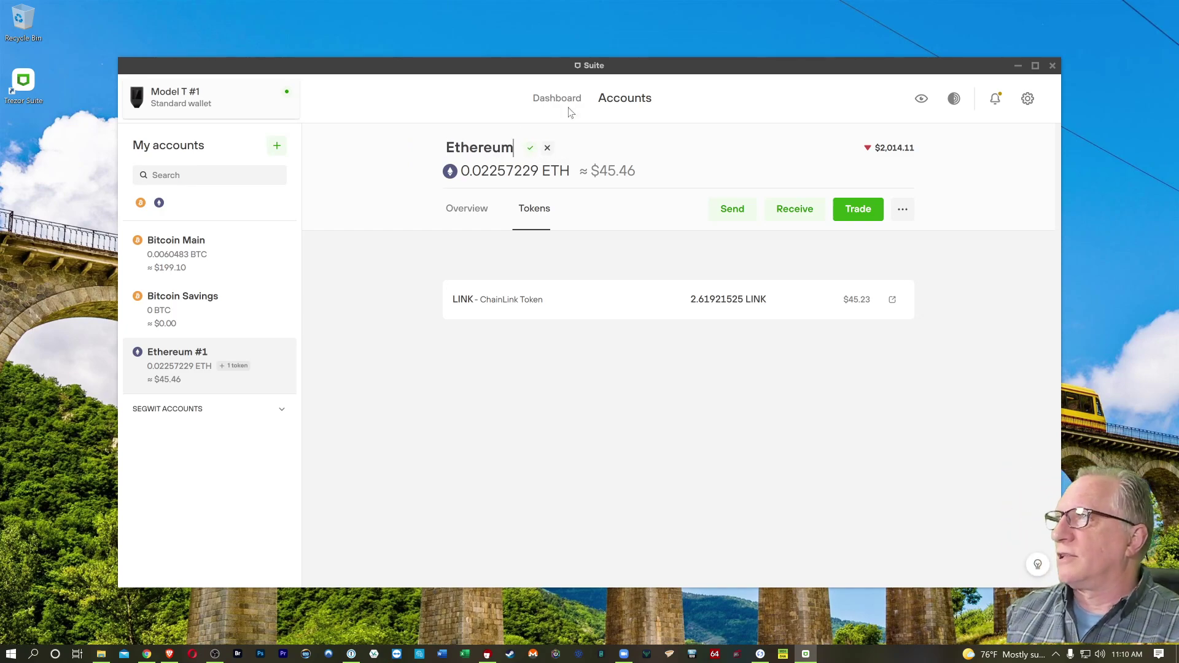
click(530, 148)
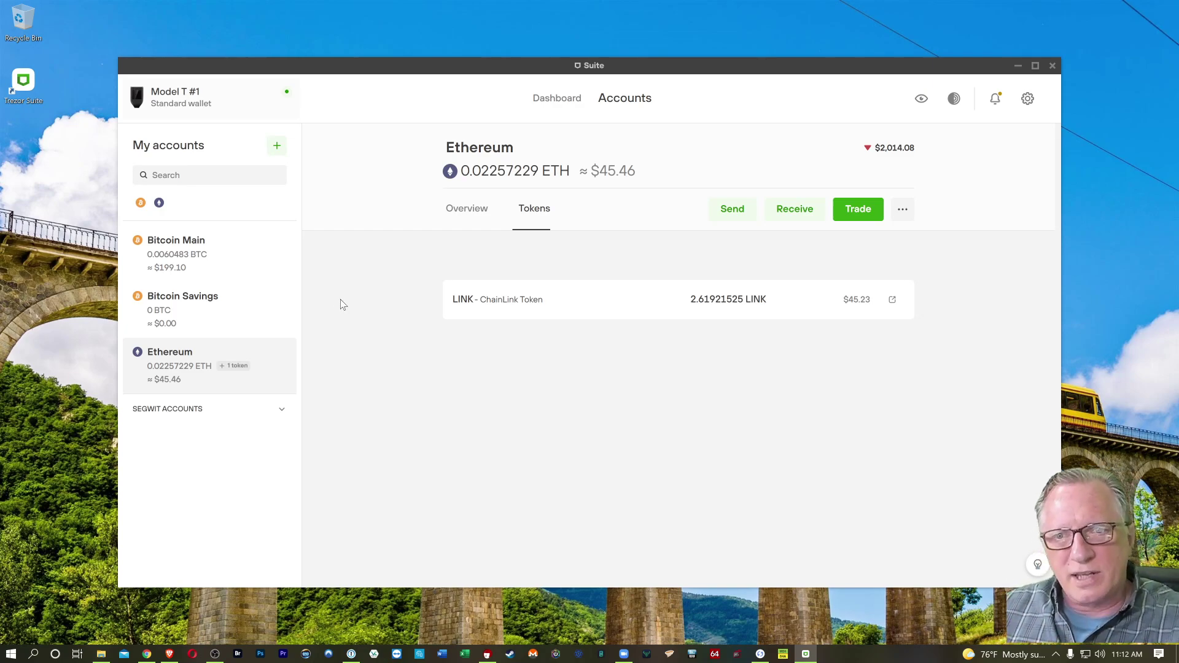
click(212, 250)
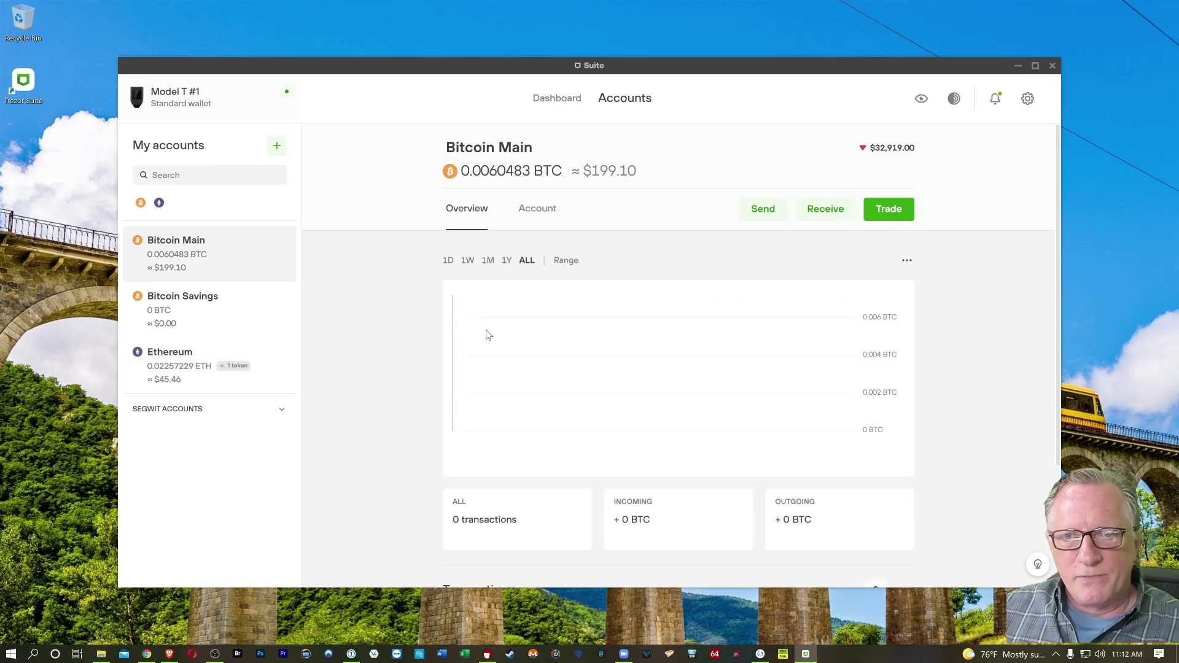